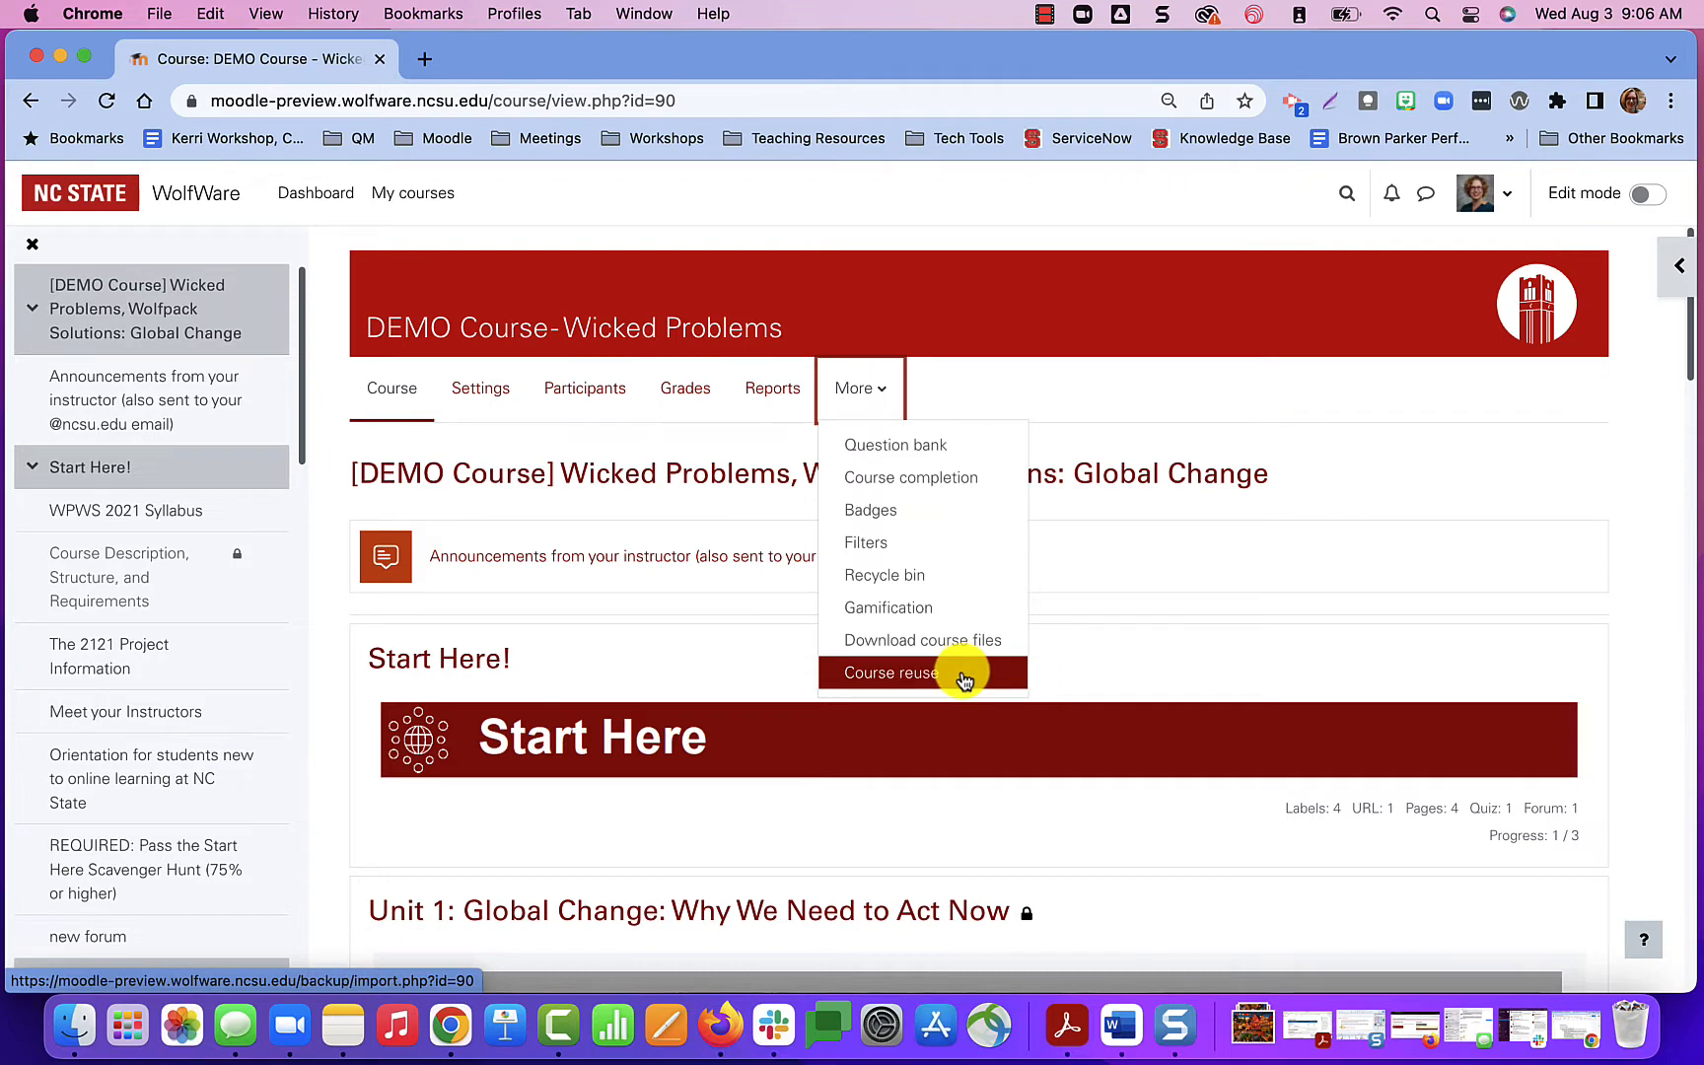
Start a backup of the DEMO Course - Wicked Problems through Course reuse, accepting the default initial backup settings.
left_click(963, 680)
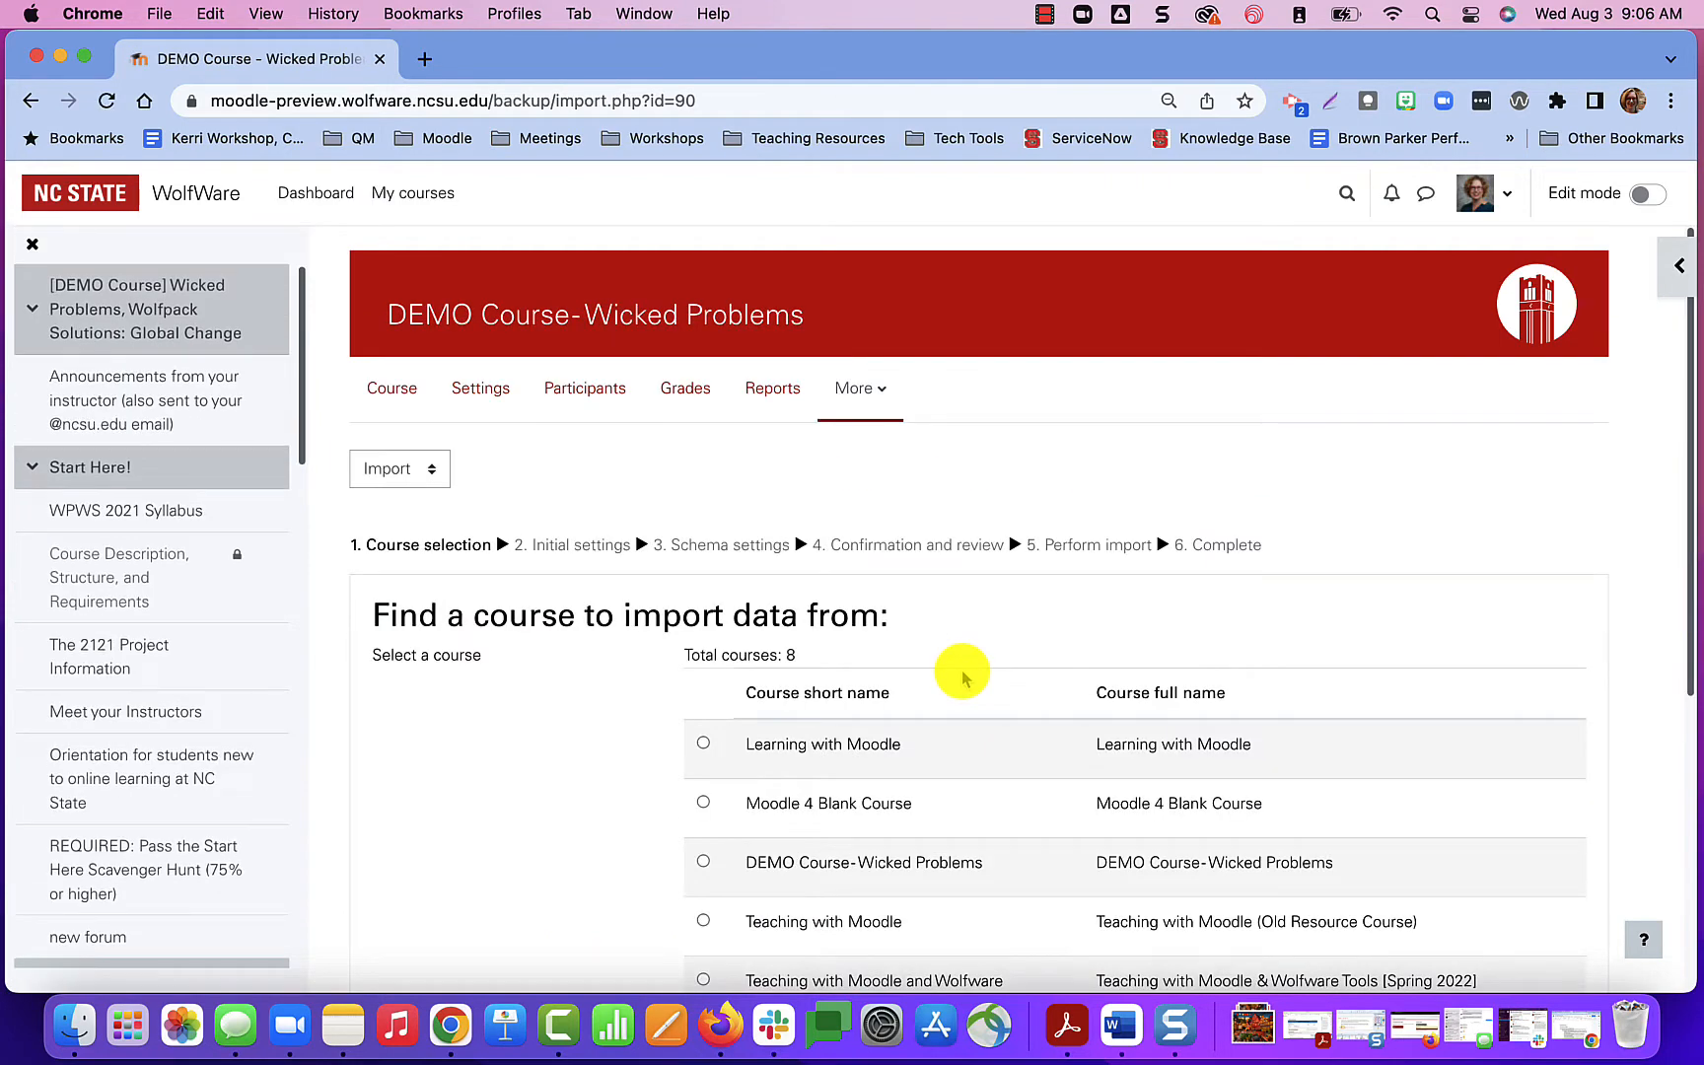
left_click(424, 474)
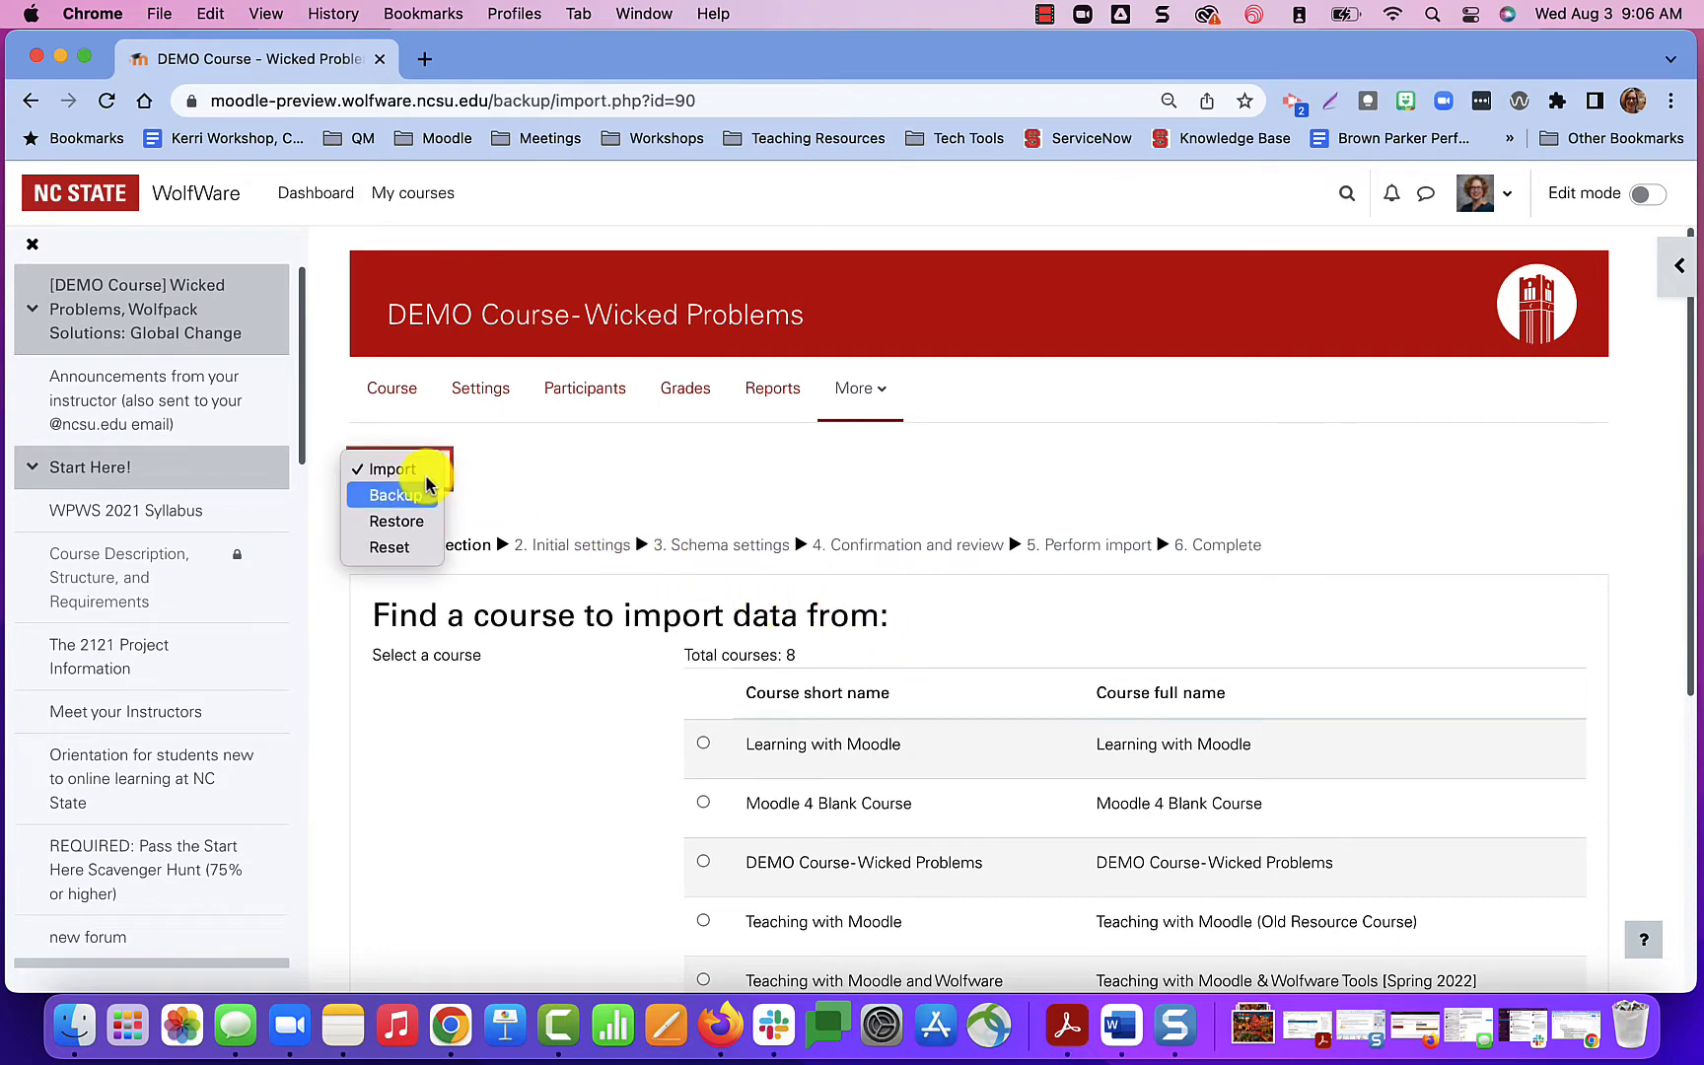
left_click(416, 497)
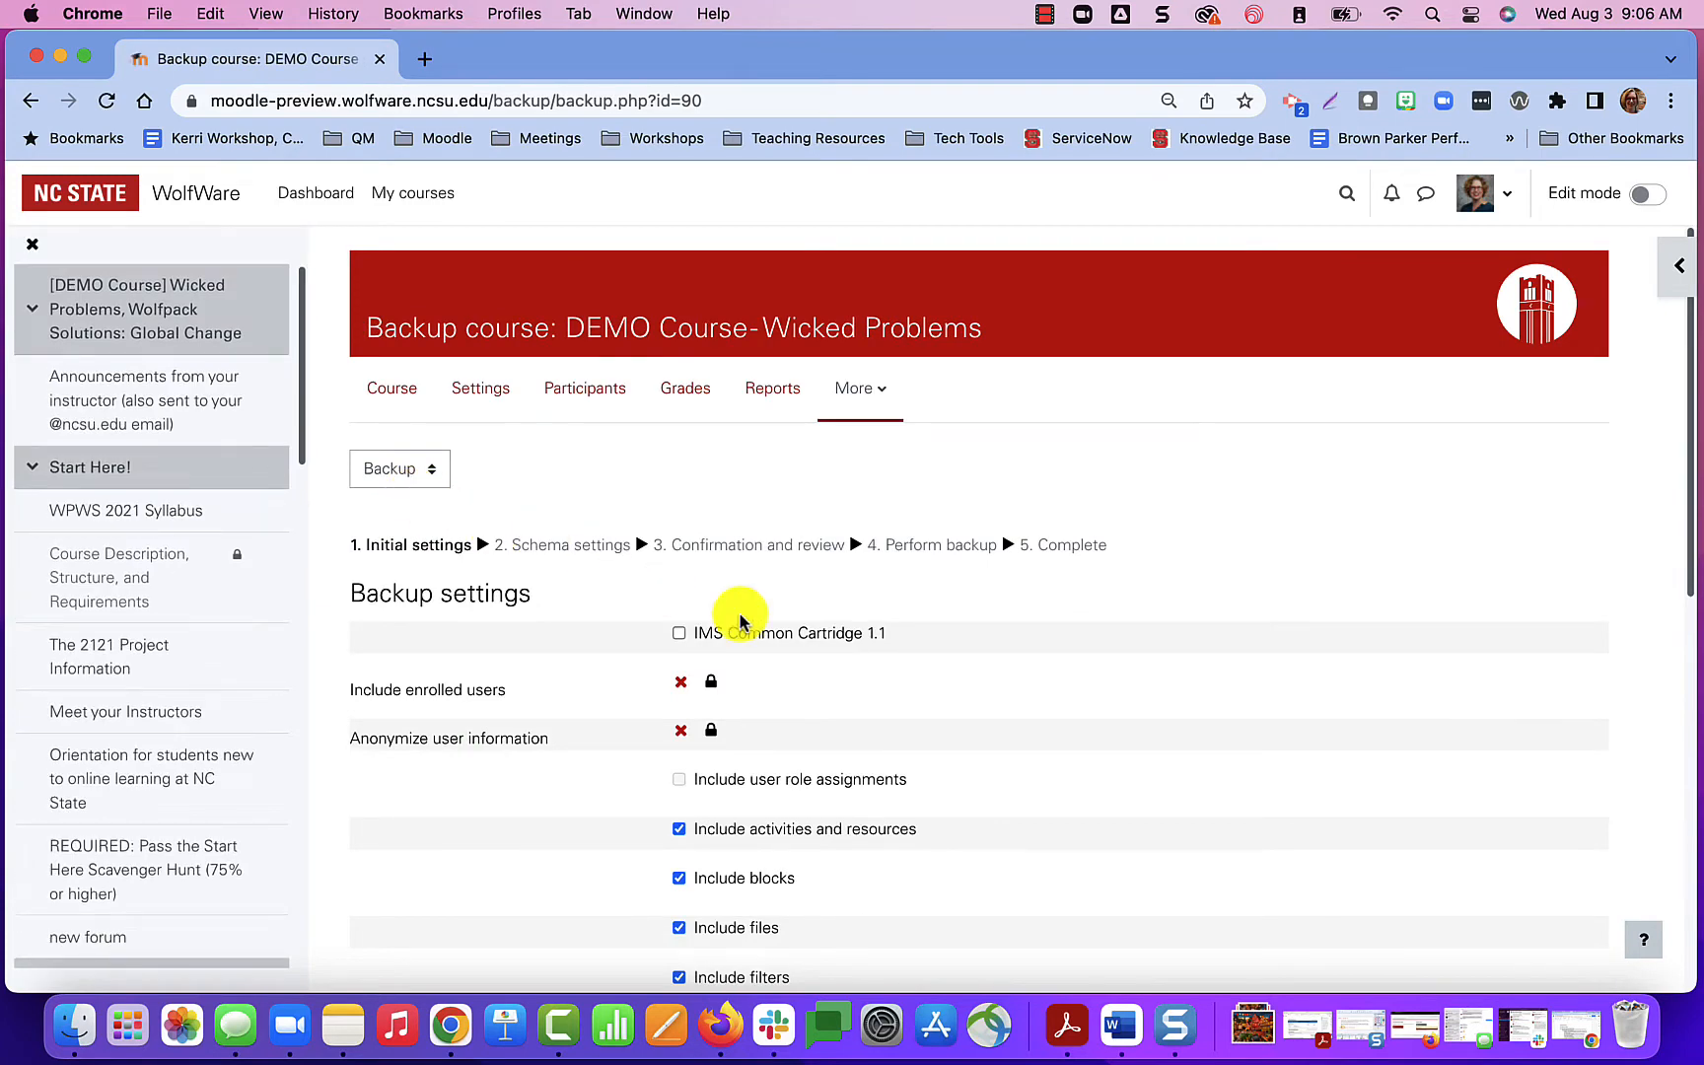
scroll(989, 707, "down", 6)
scroll(992, 712, "down", 2)
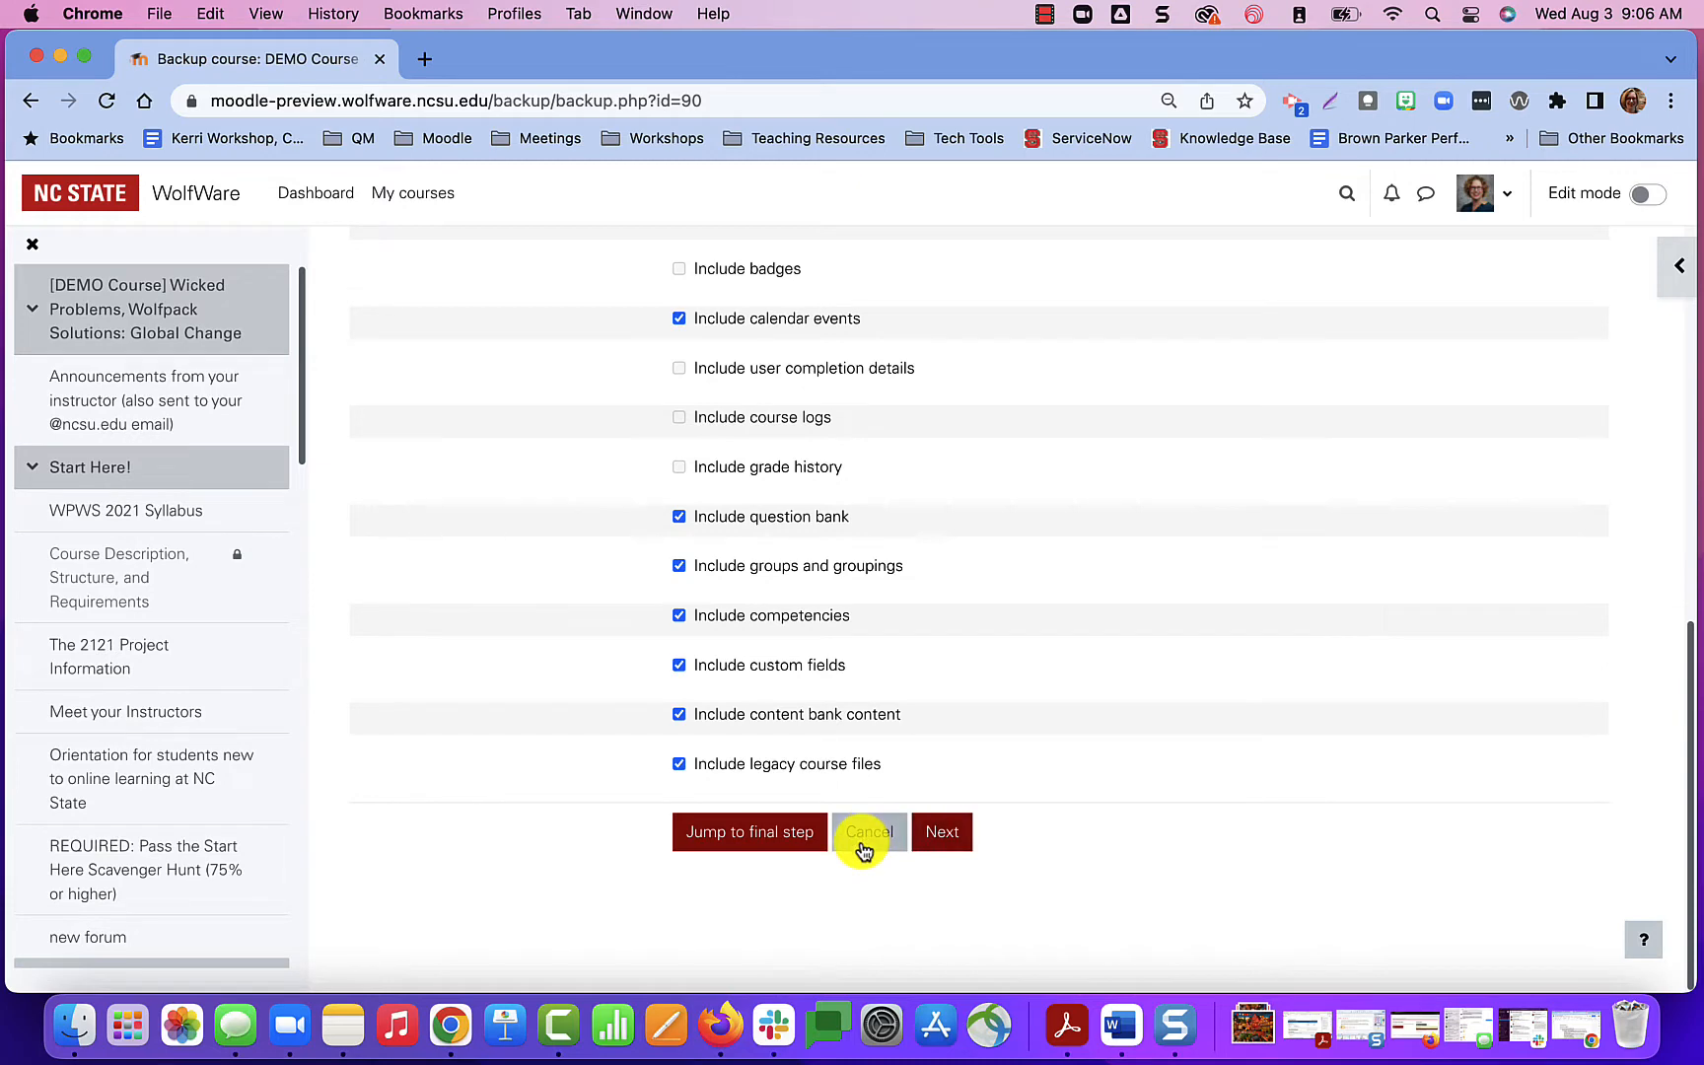
left_click(942, 840)
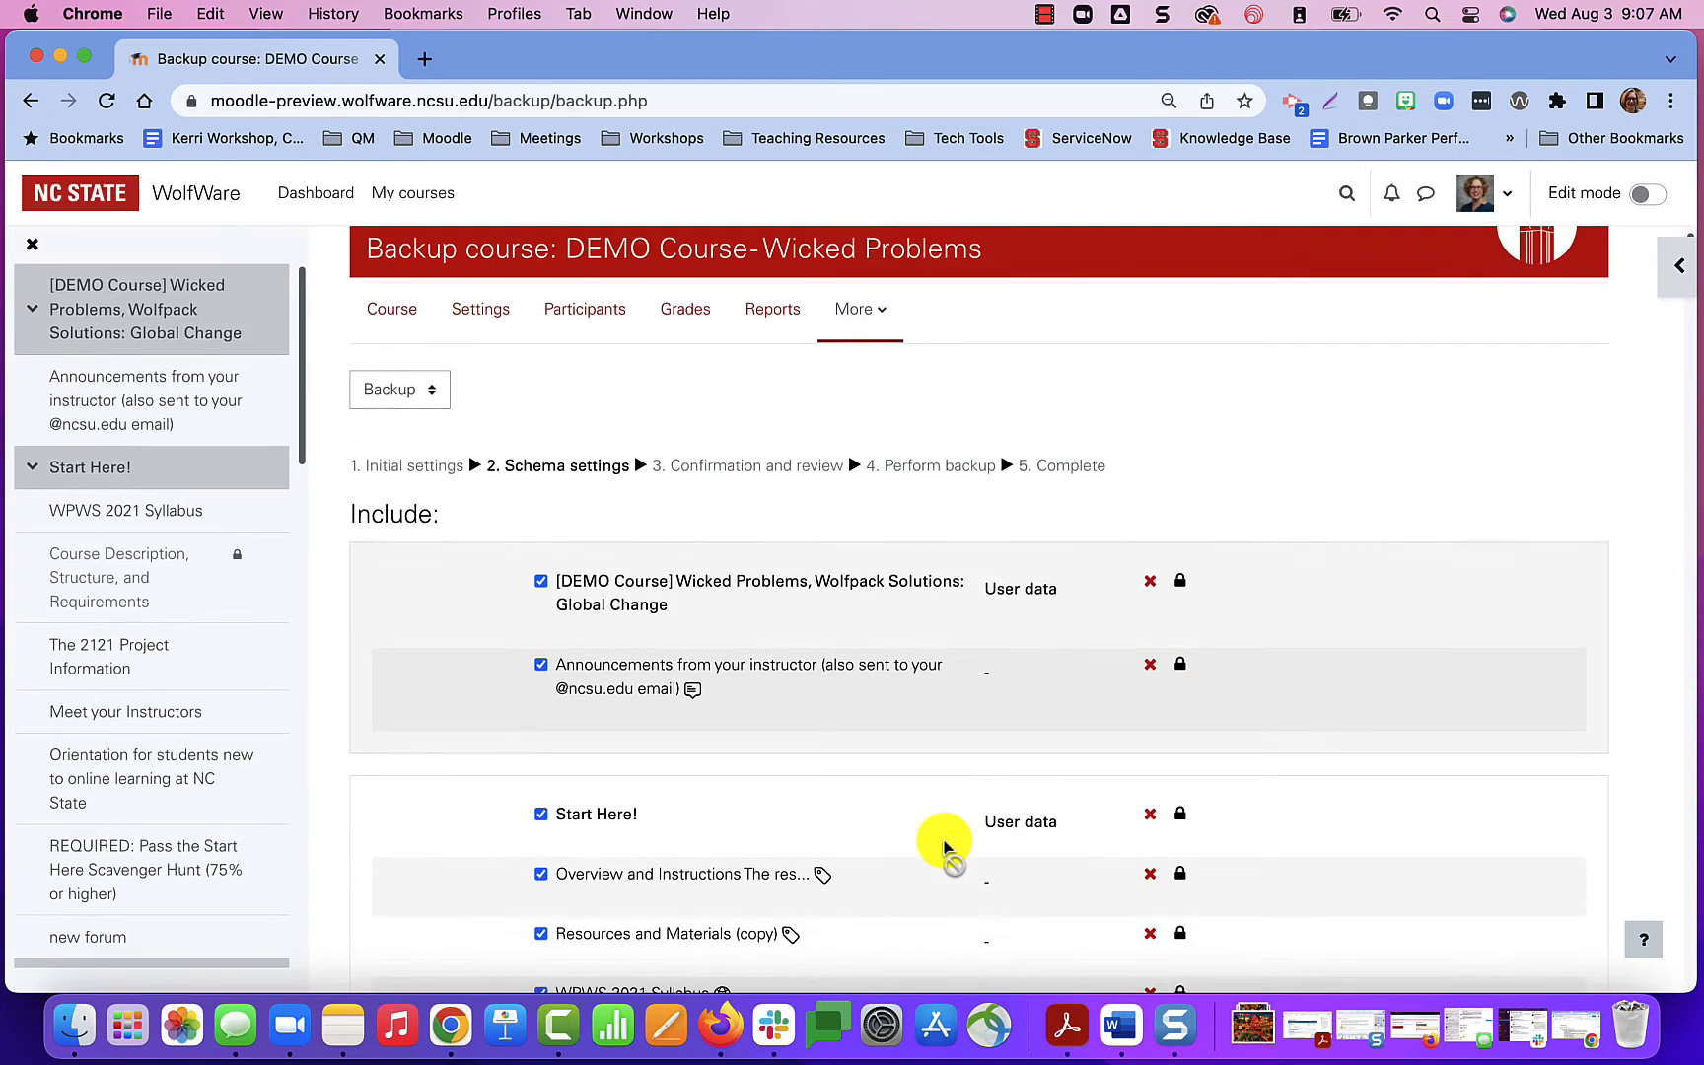
Keep all course sections and activities included in the backup's schema settings and proceed to confirmation and review.
scroll(942, 840, "down", 15)
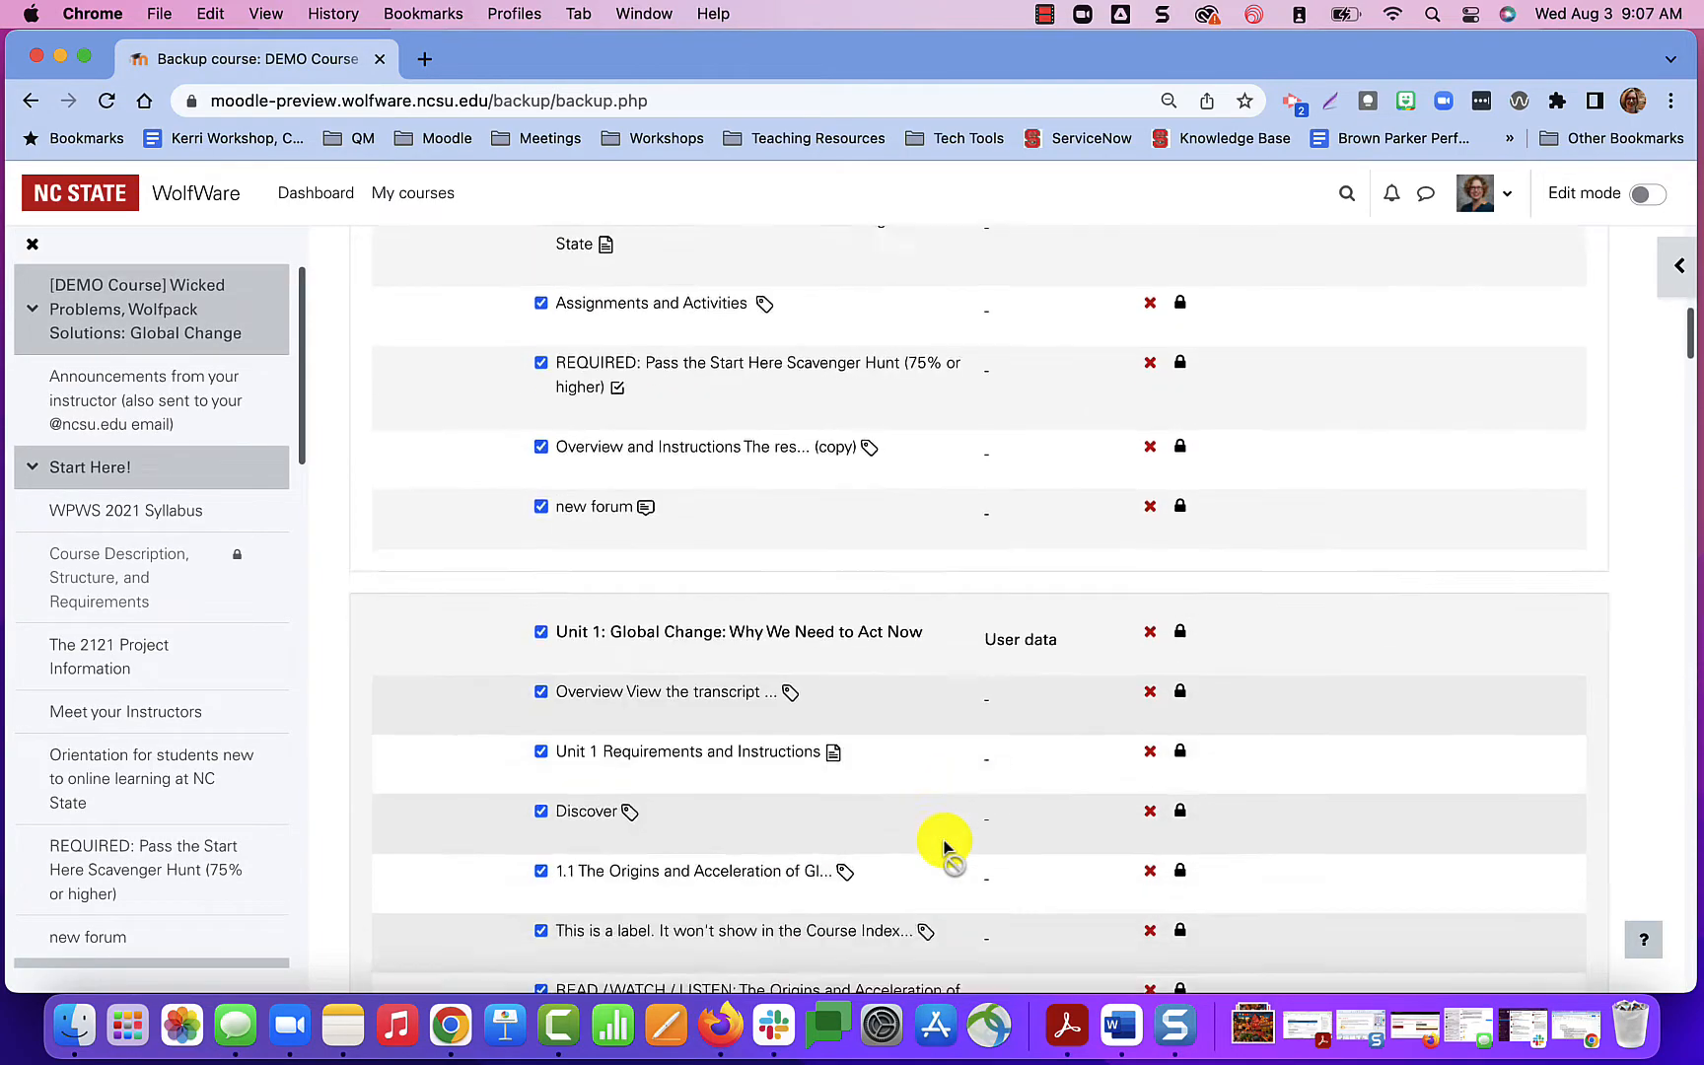
scroll(942, 840, "down", 15)
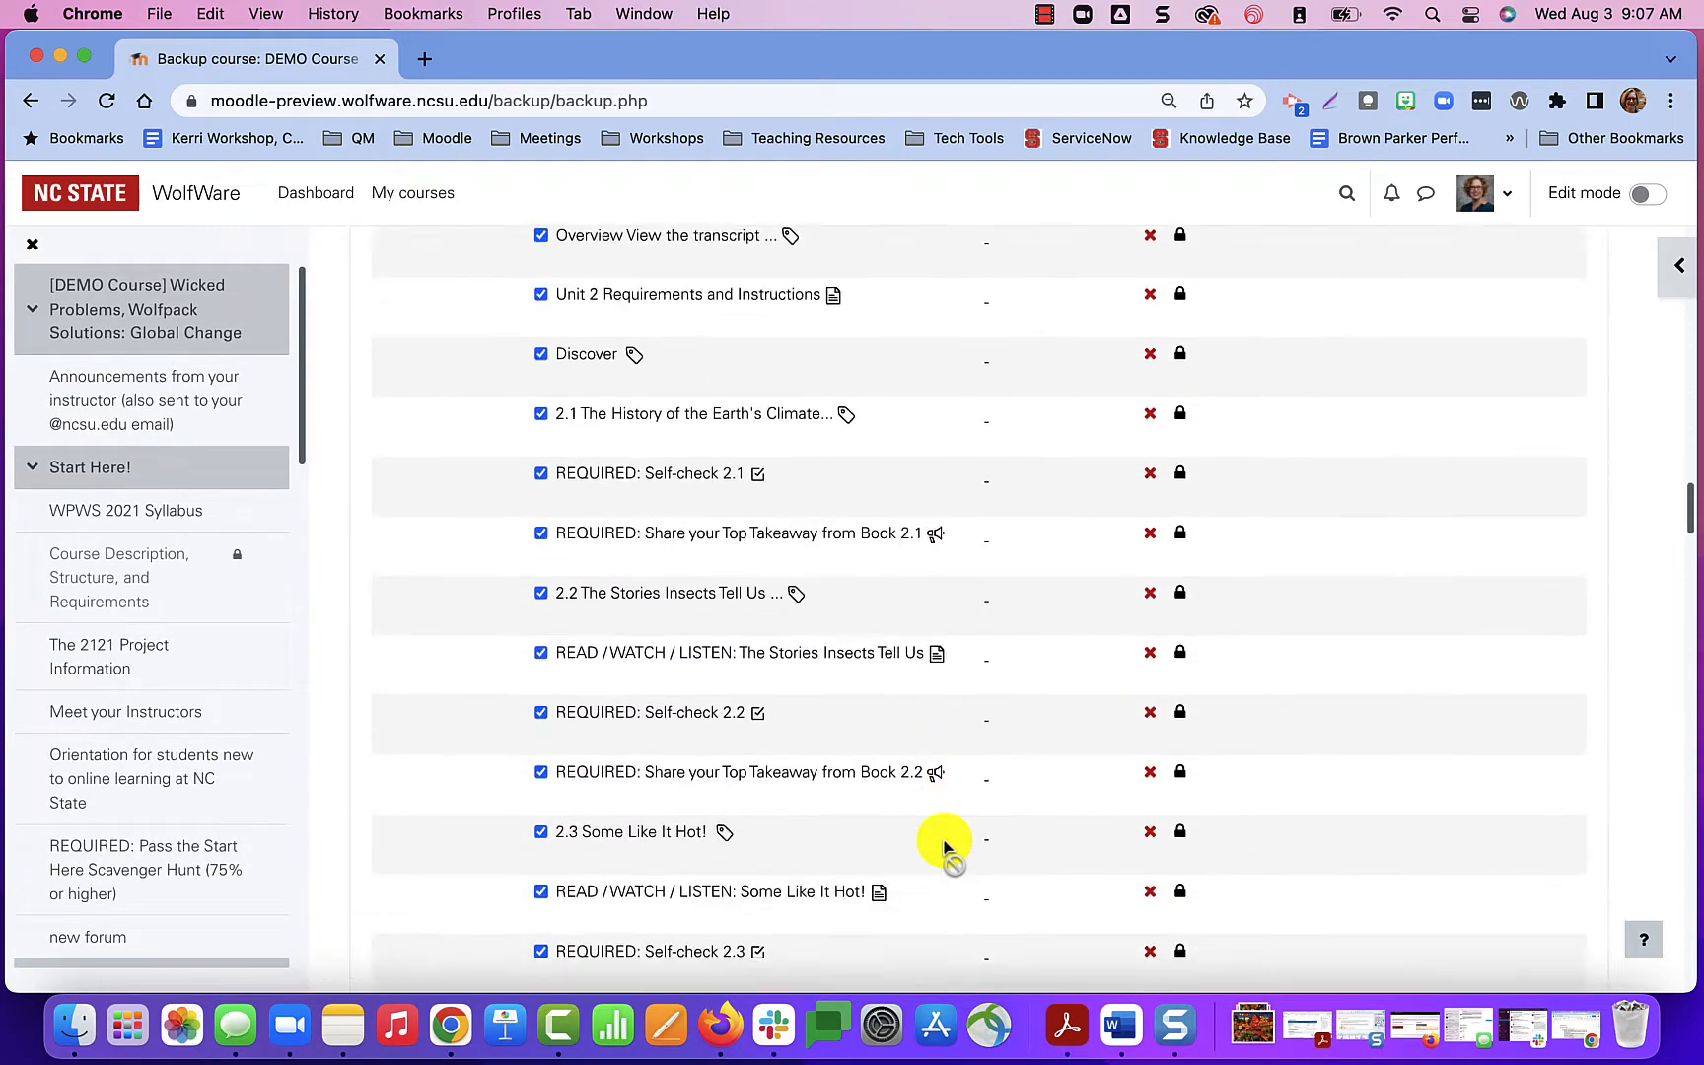
scroll(942, 840, "down", 20)
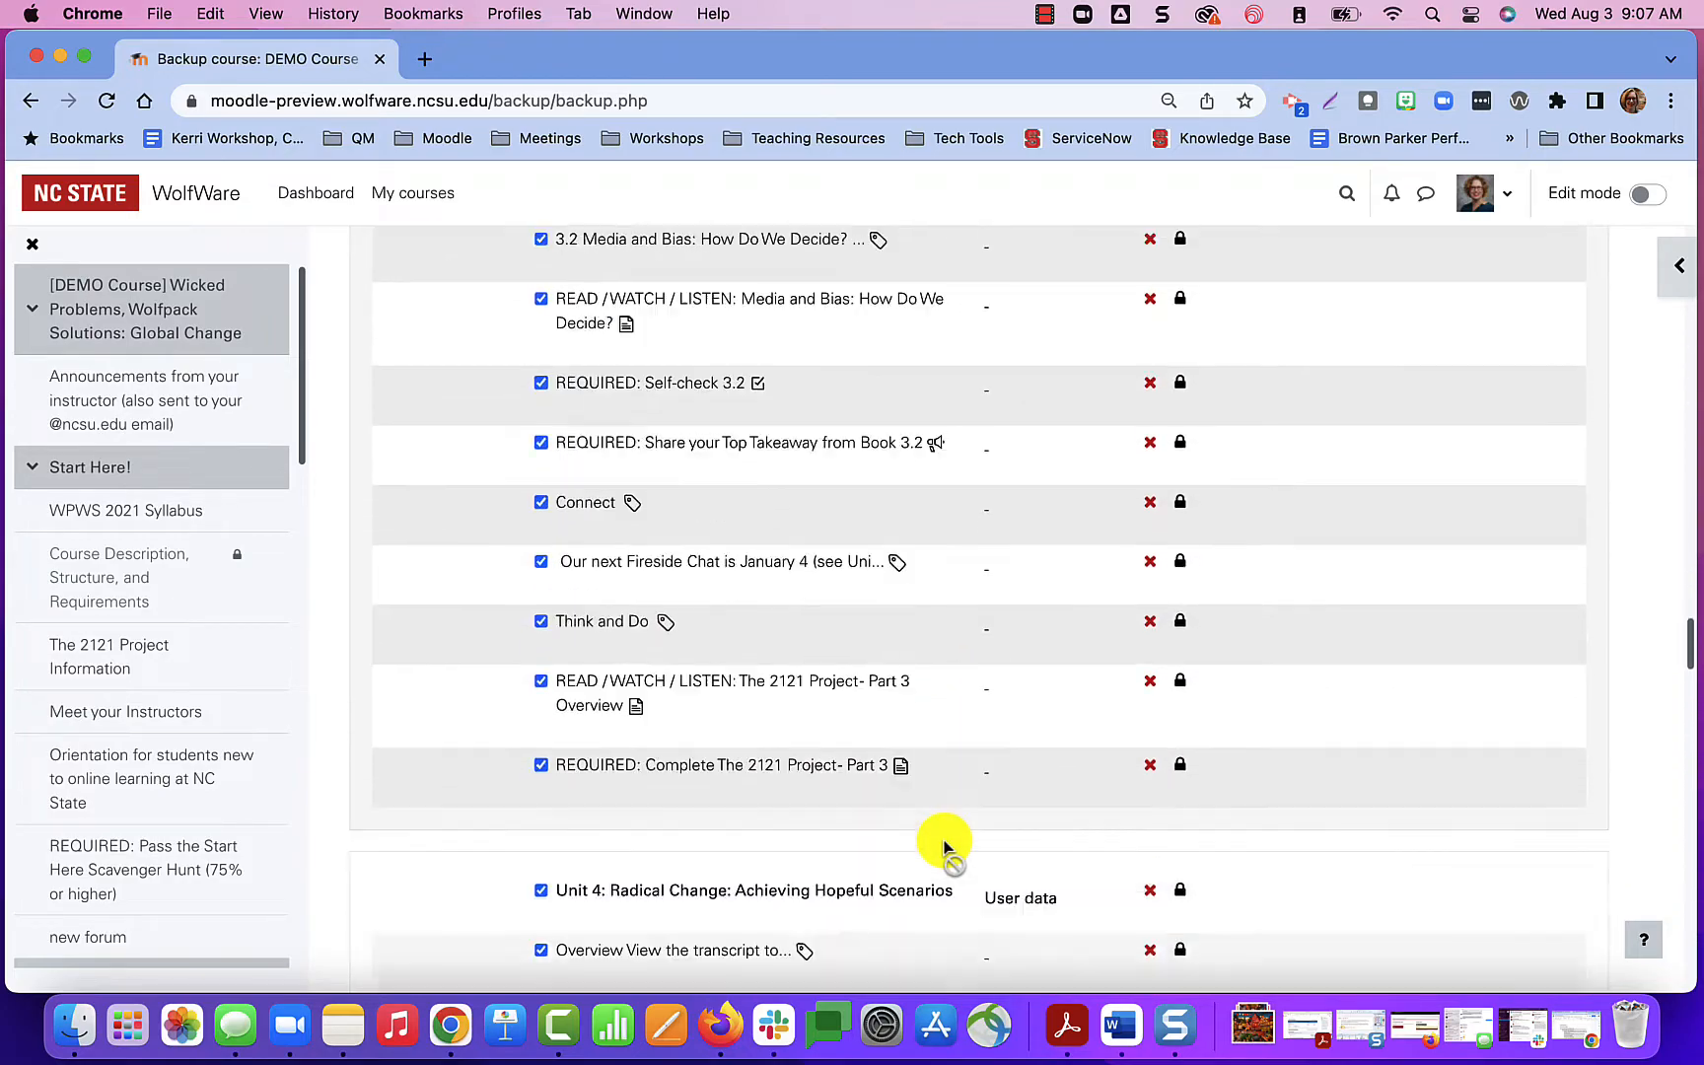
scroll(944, 846, "down", 20)
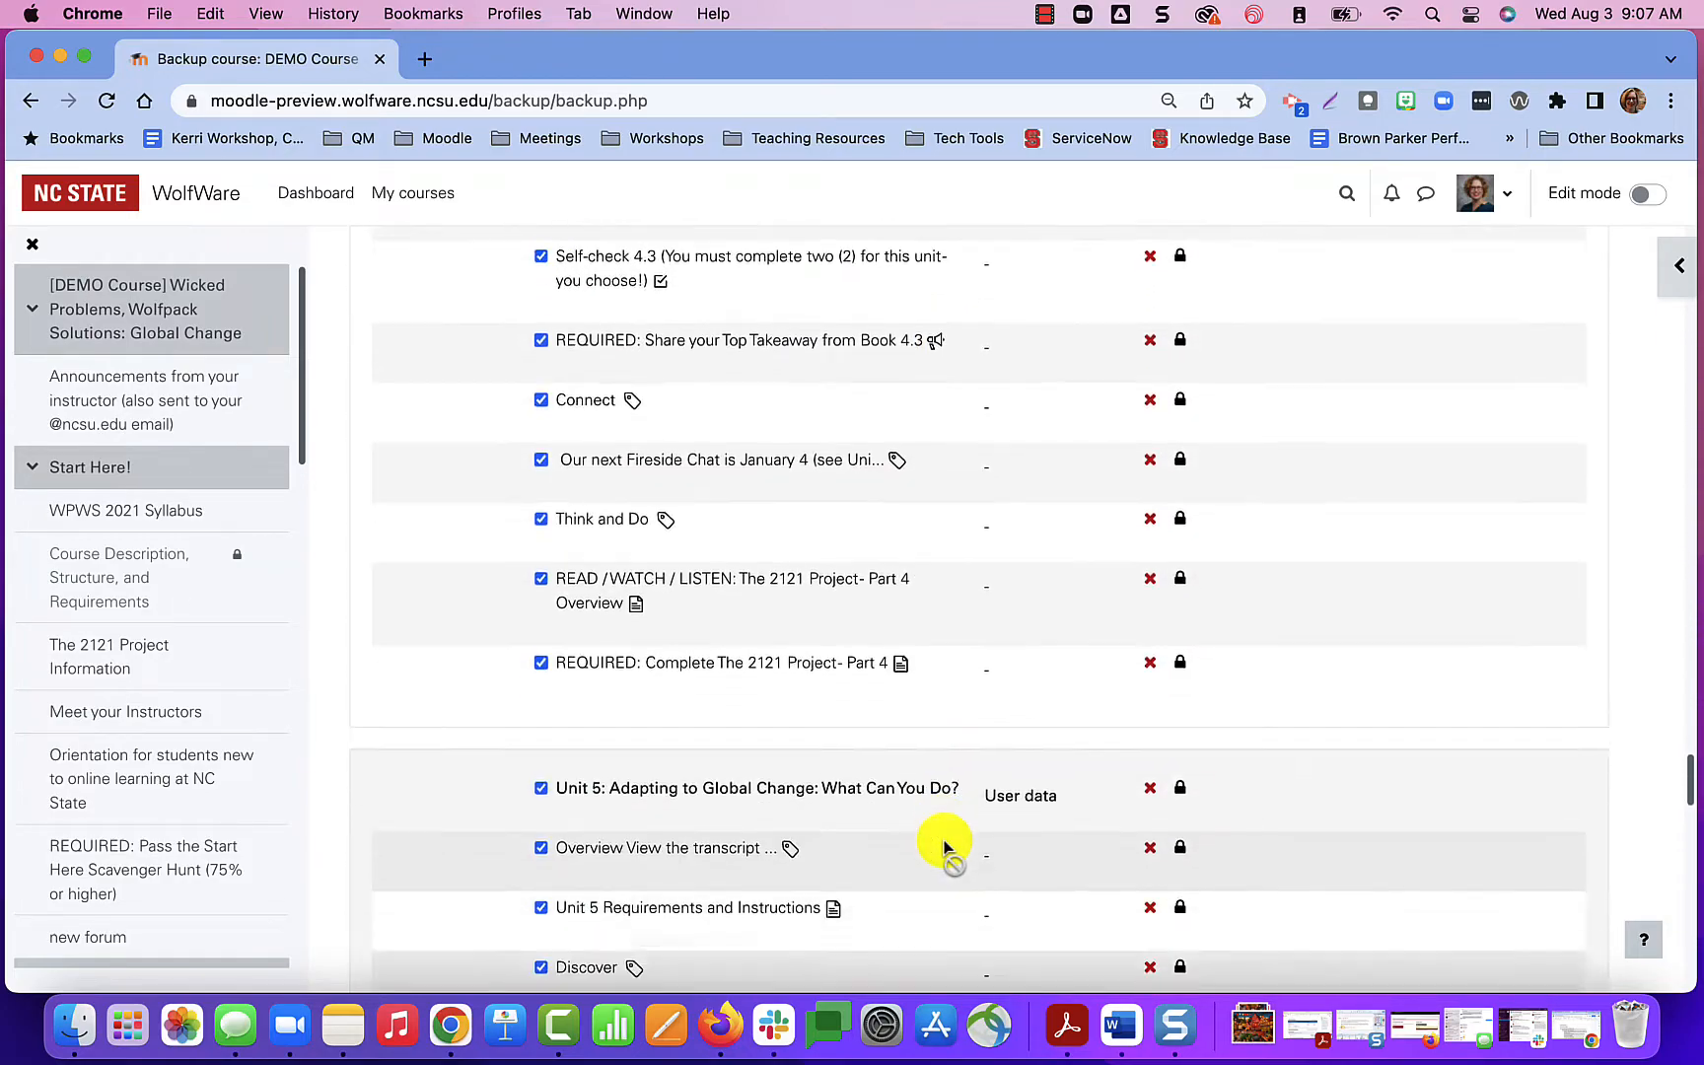
scroll(944, 847, "down", 20)
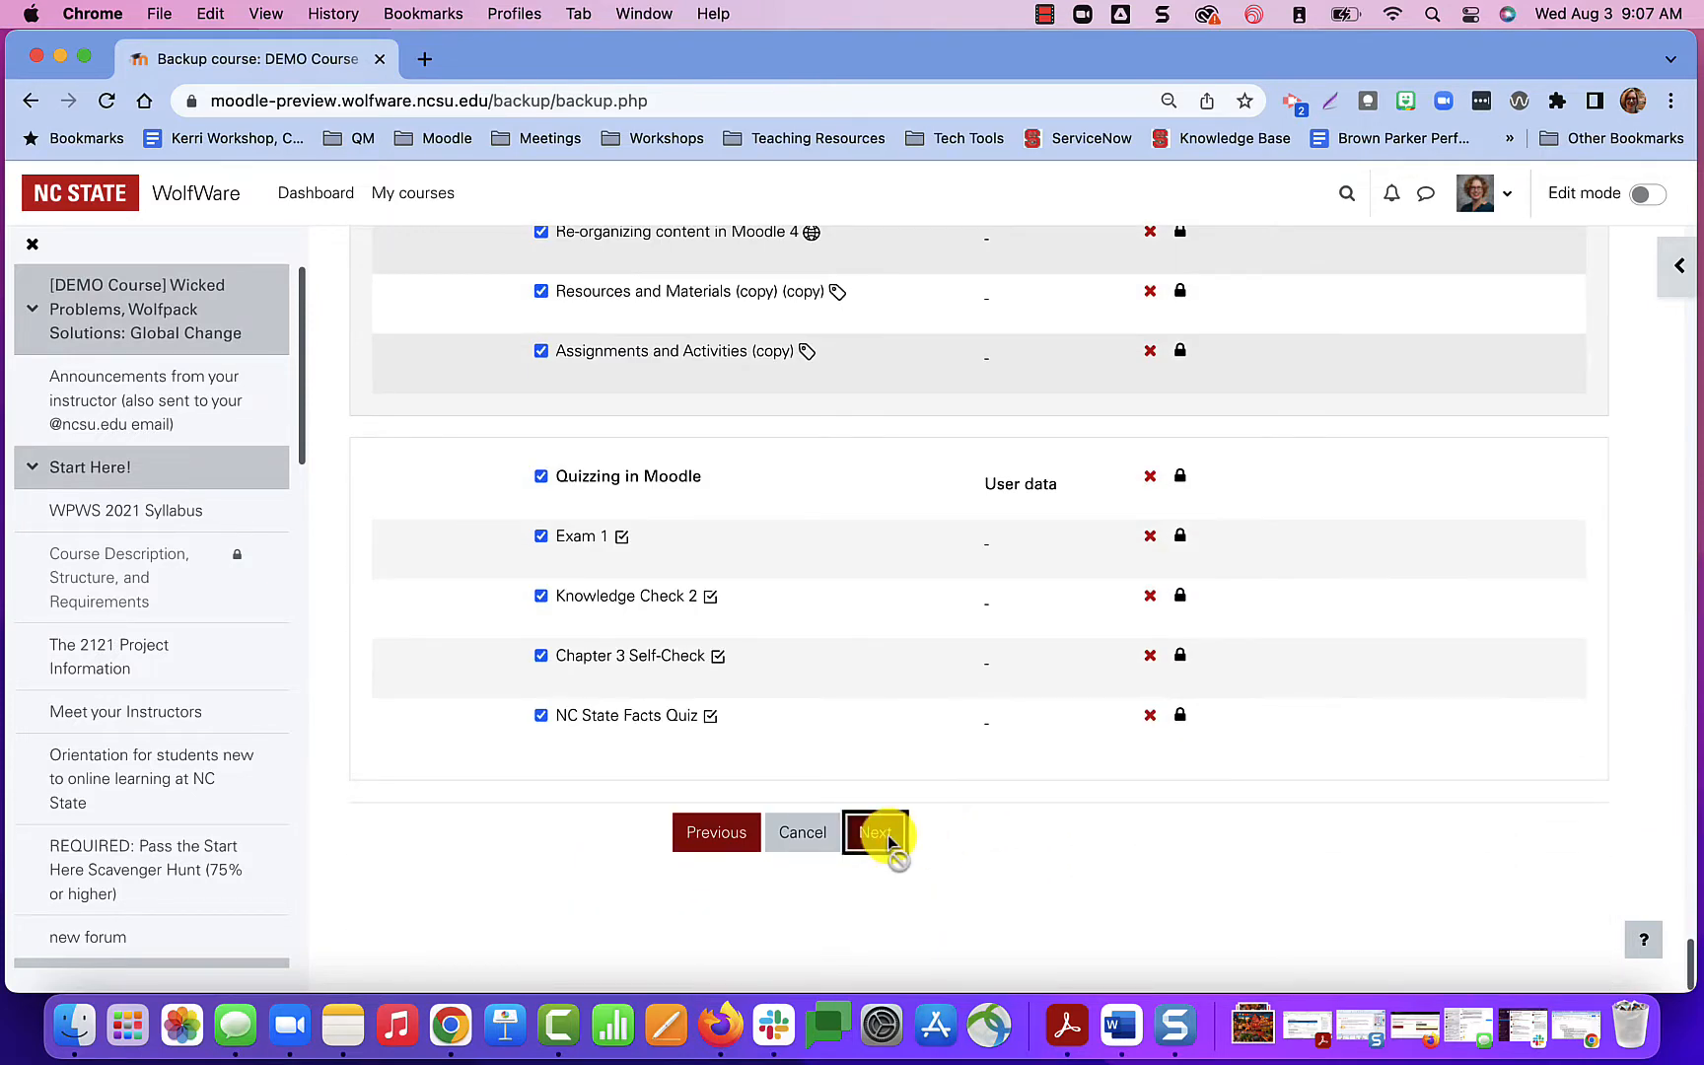
left_click(888, 835)
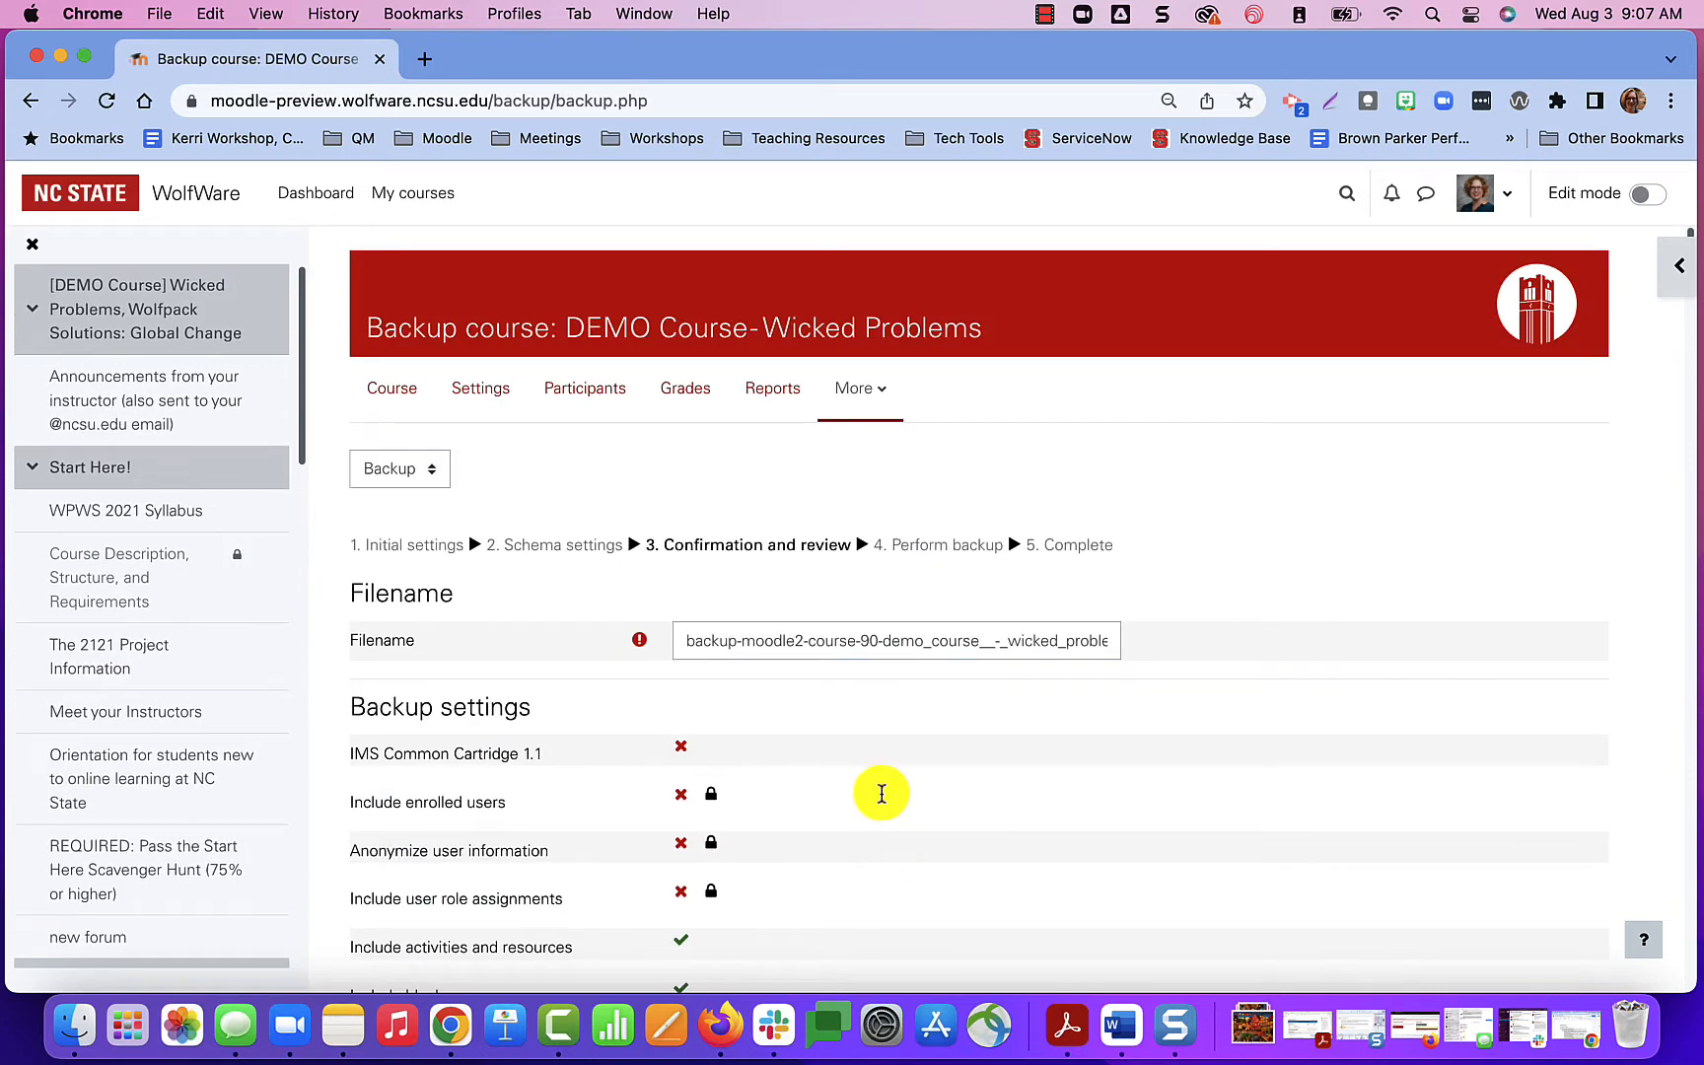
Review the backup's filename and included items without changing them, perform the backup, and continue past the completion page.
left_click(857, 643)
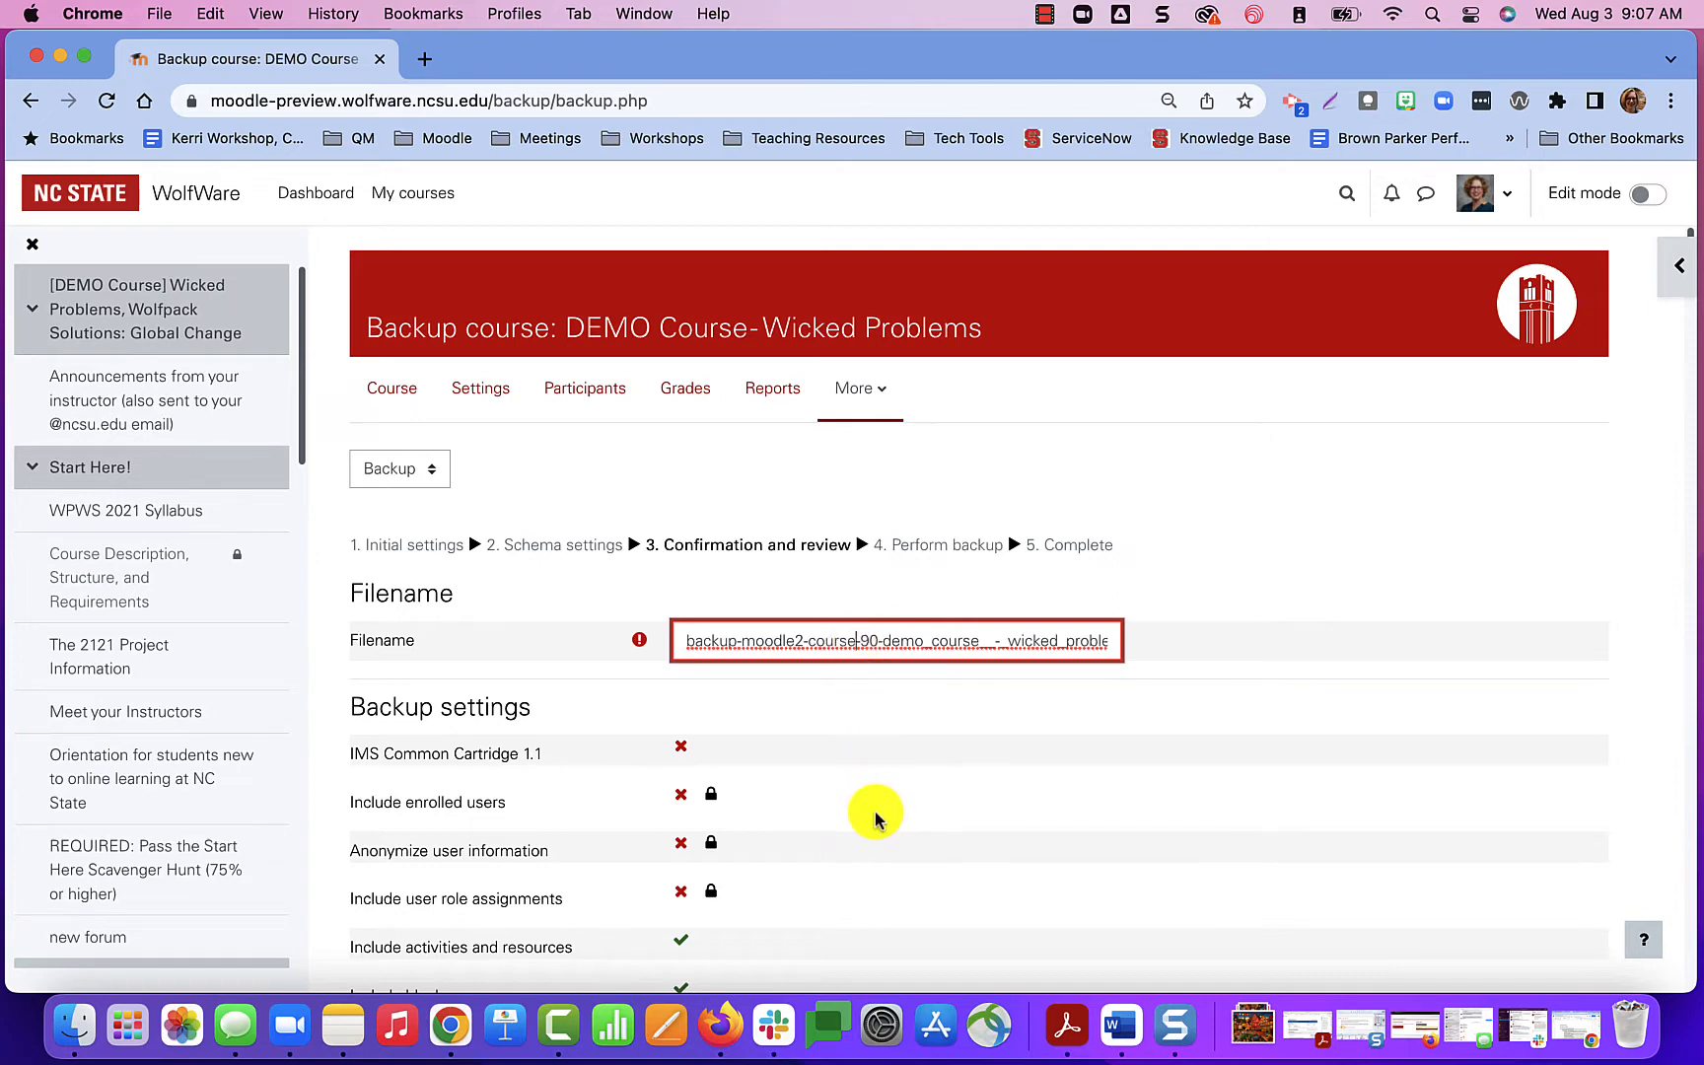
scroll(875, 819, "down", 1)
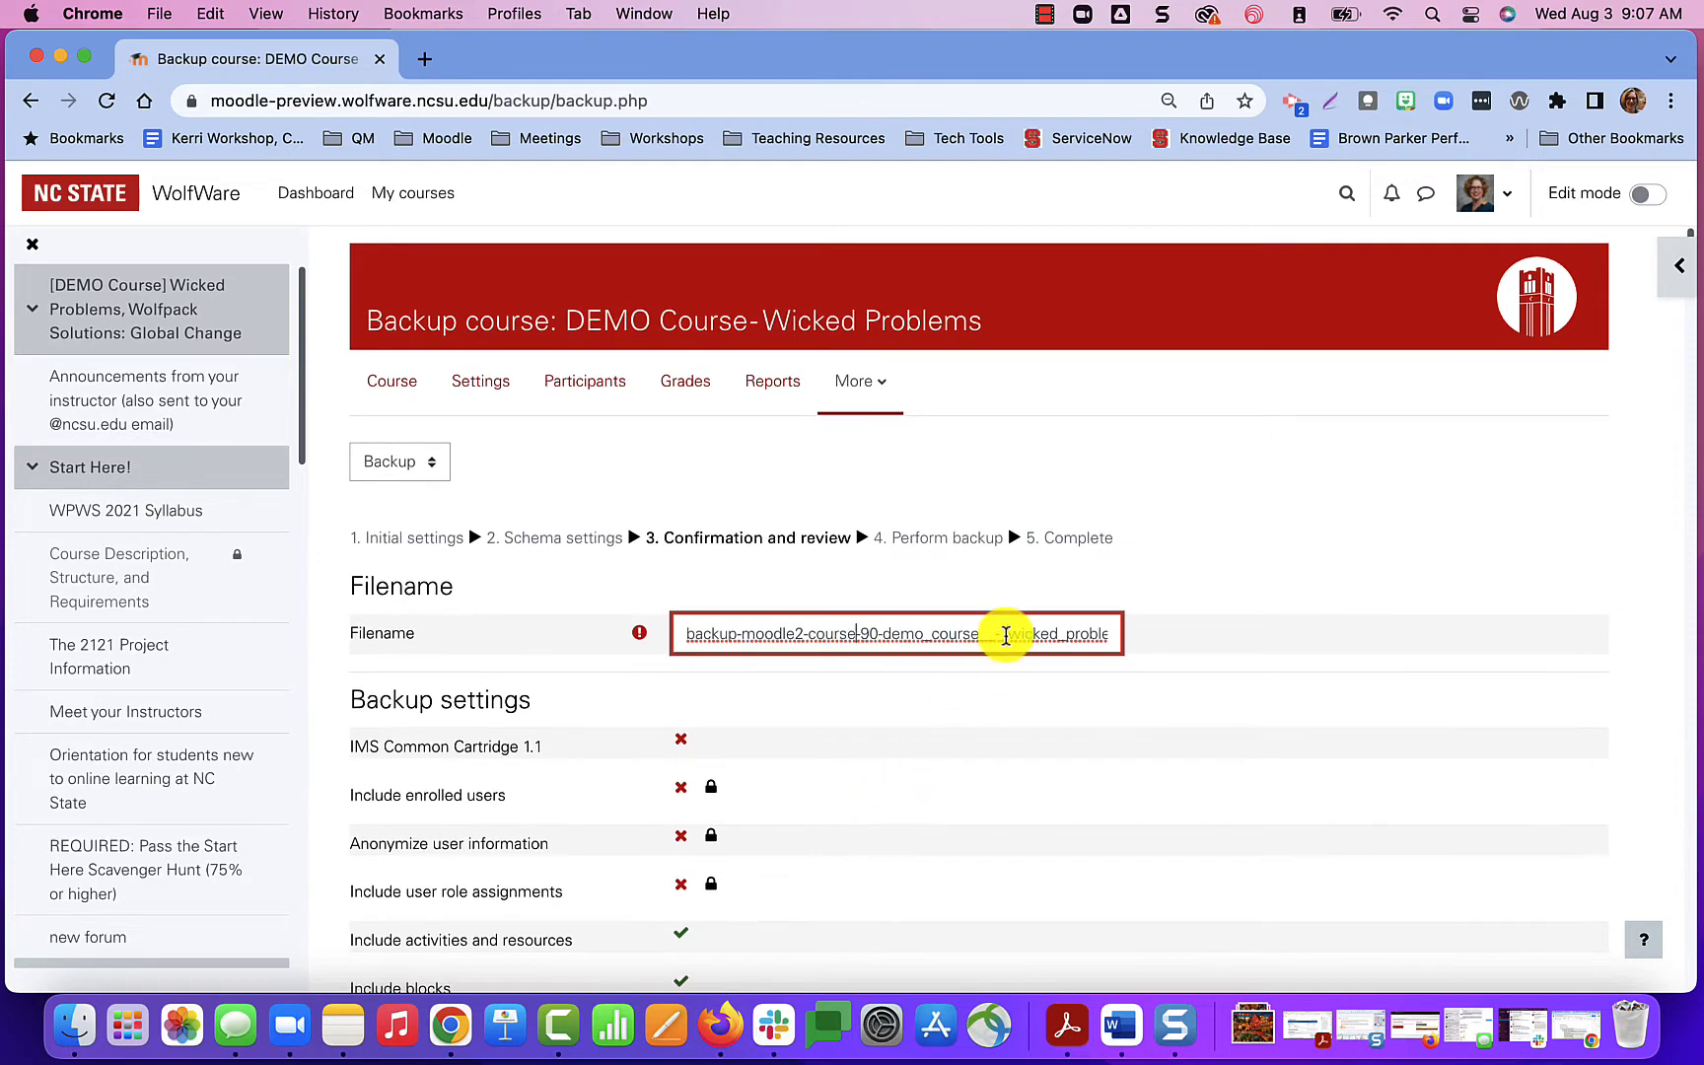
left_click_drag(1006, 635, 1164, 640)
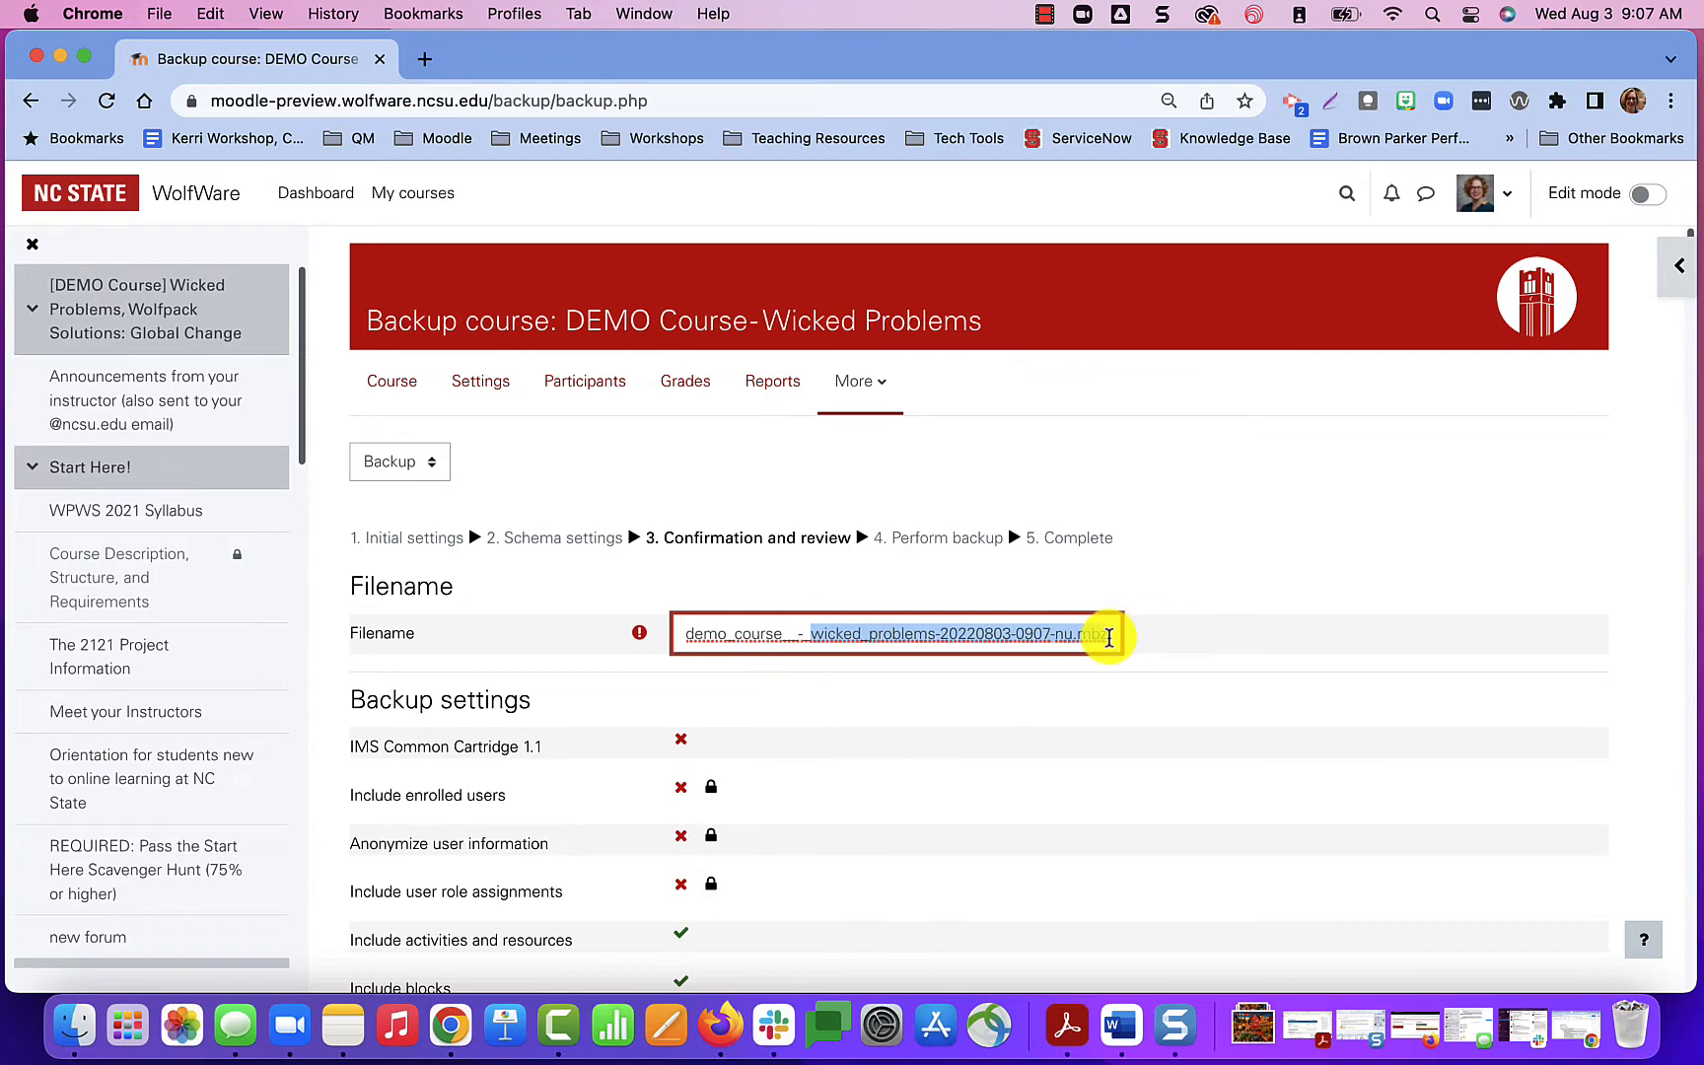
left_click(1104, 638)
scroll(957, 884, "down", 15)
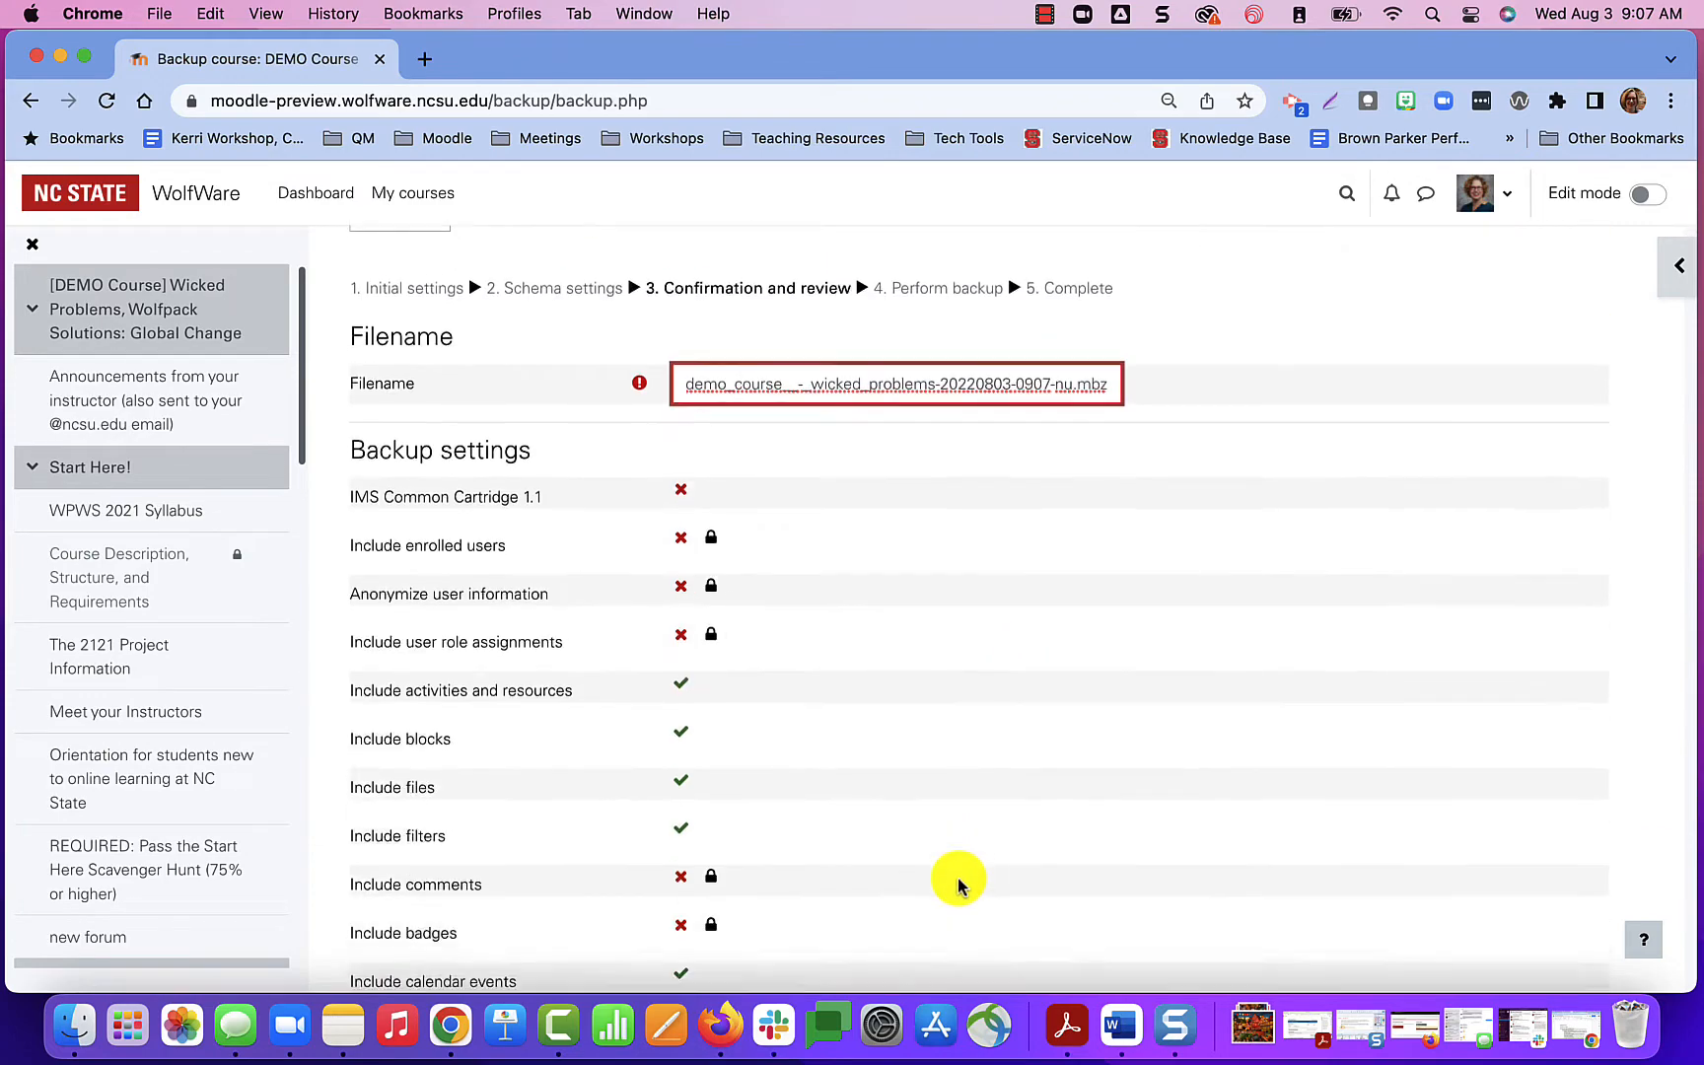
scroll(956, 885, "down", 20)
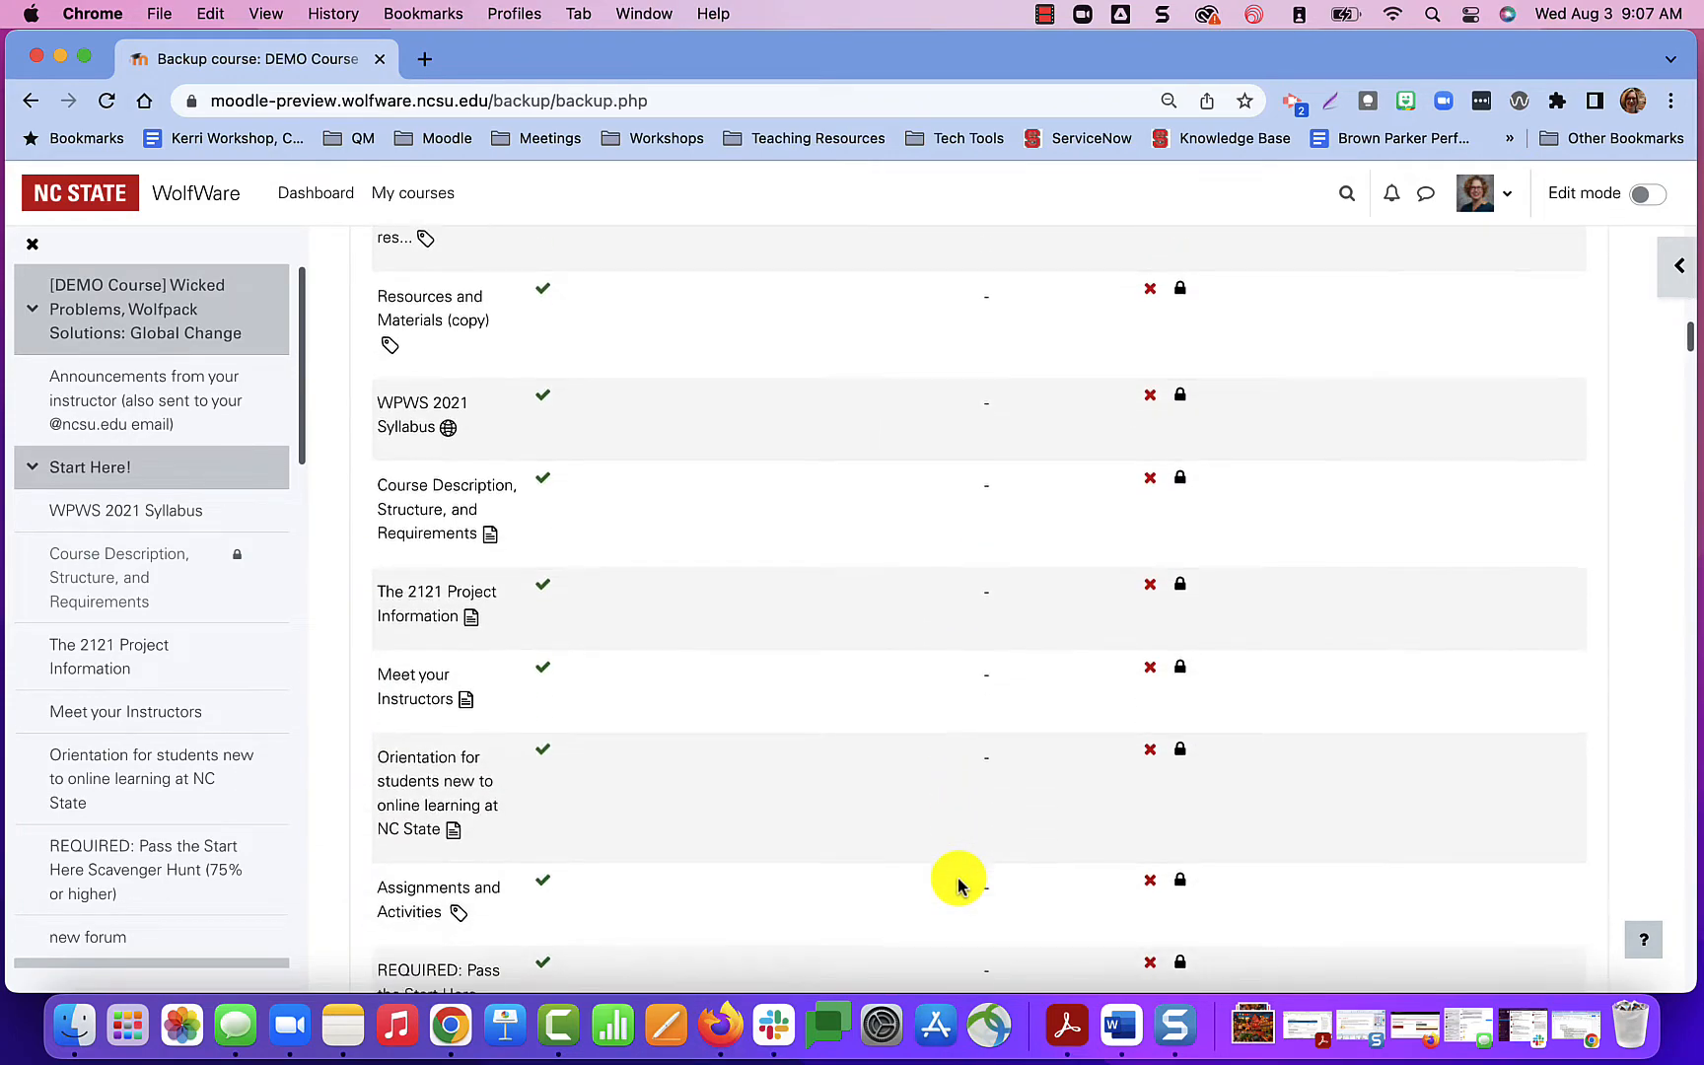
scroll(957, 885, "down", 20)
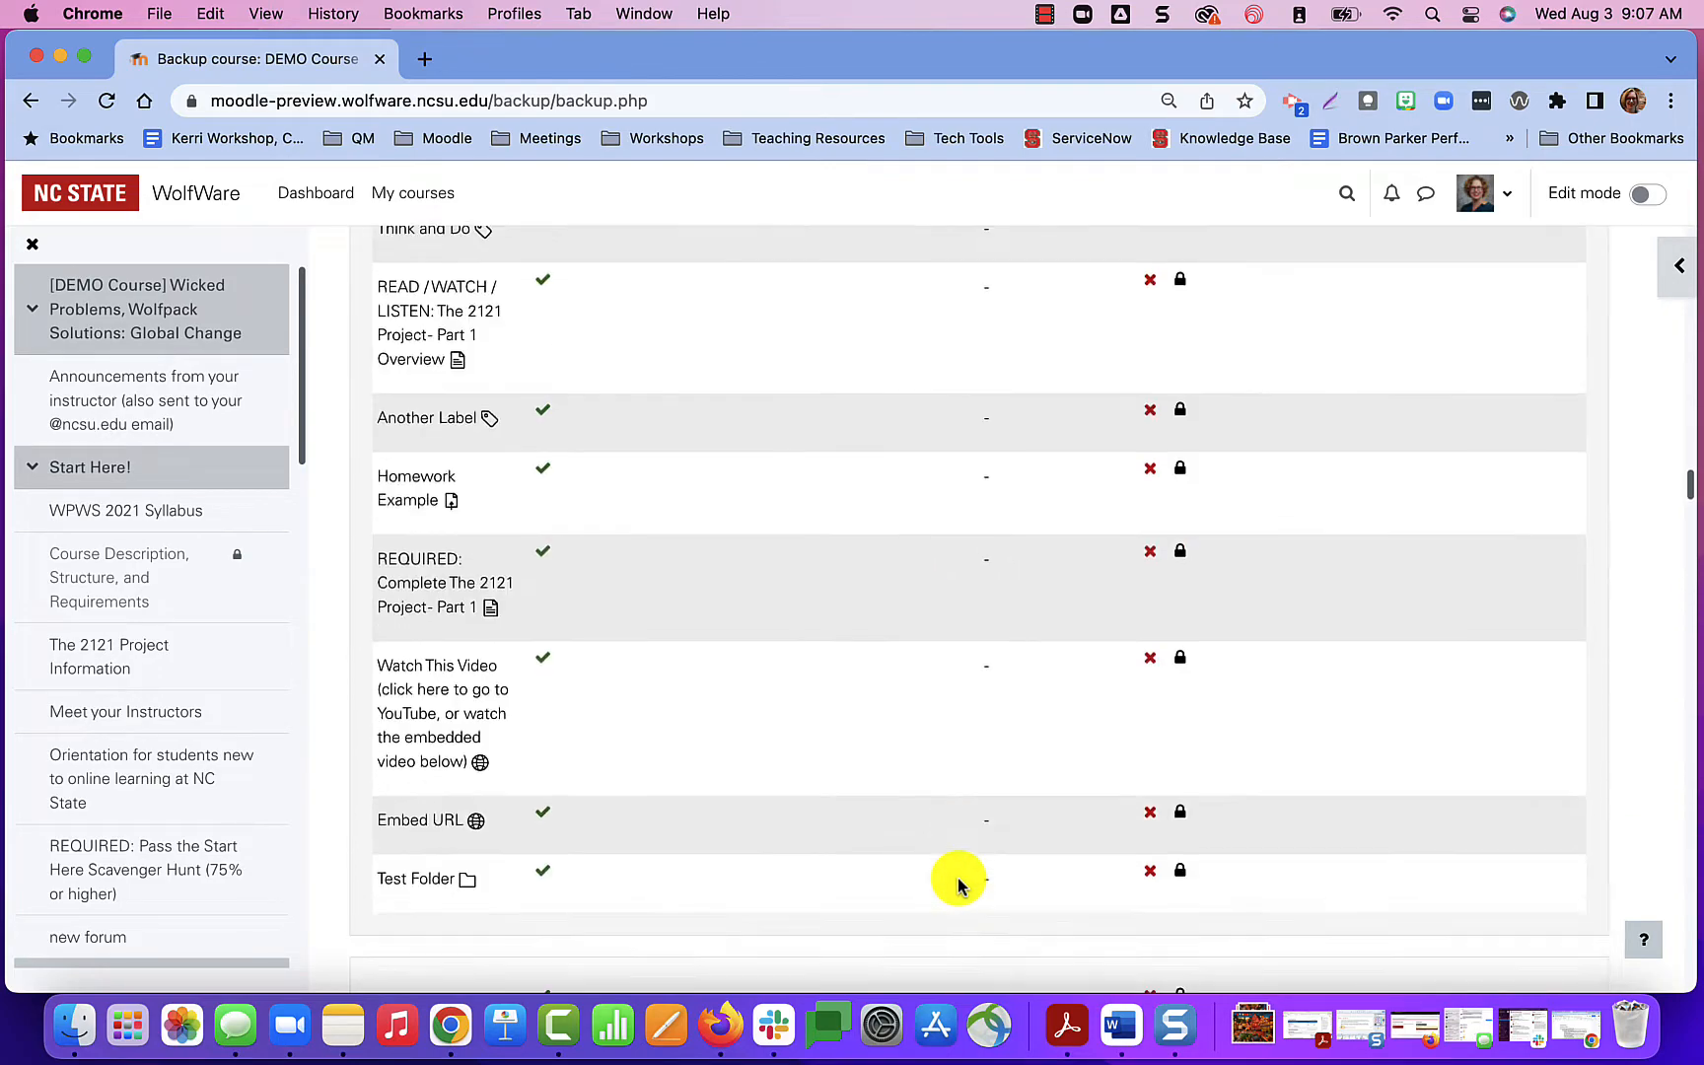
scroll(955, 883, "down", 5)
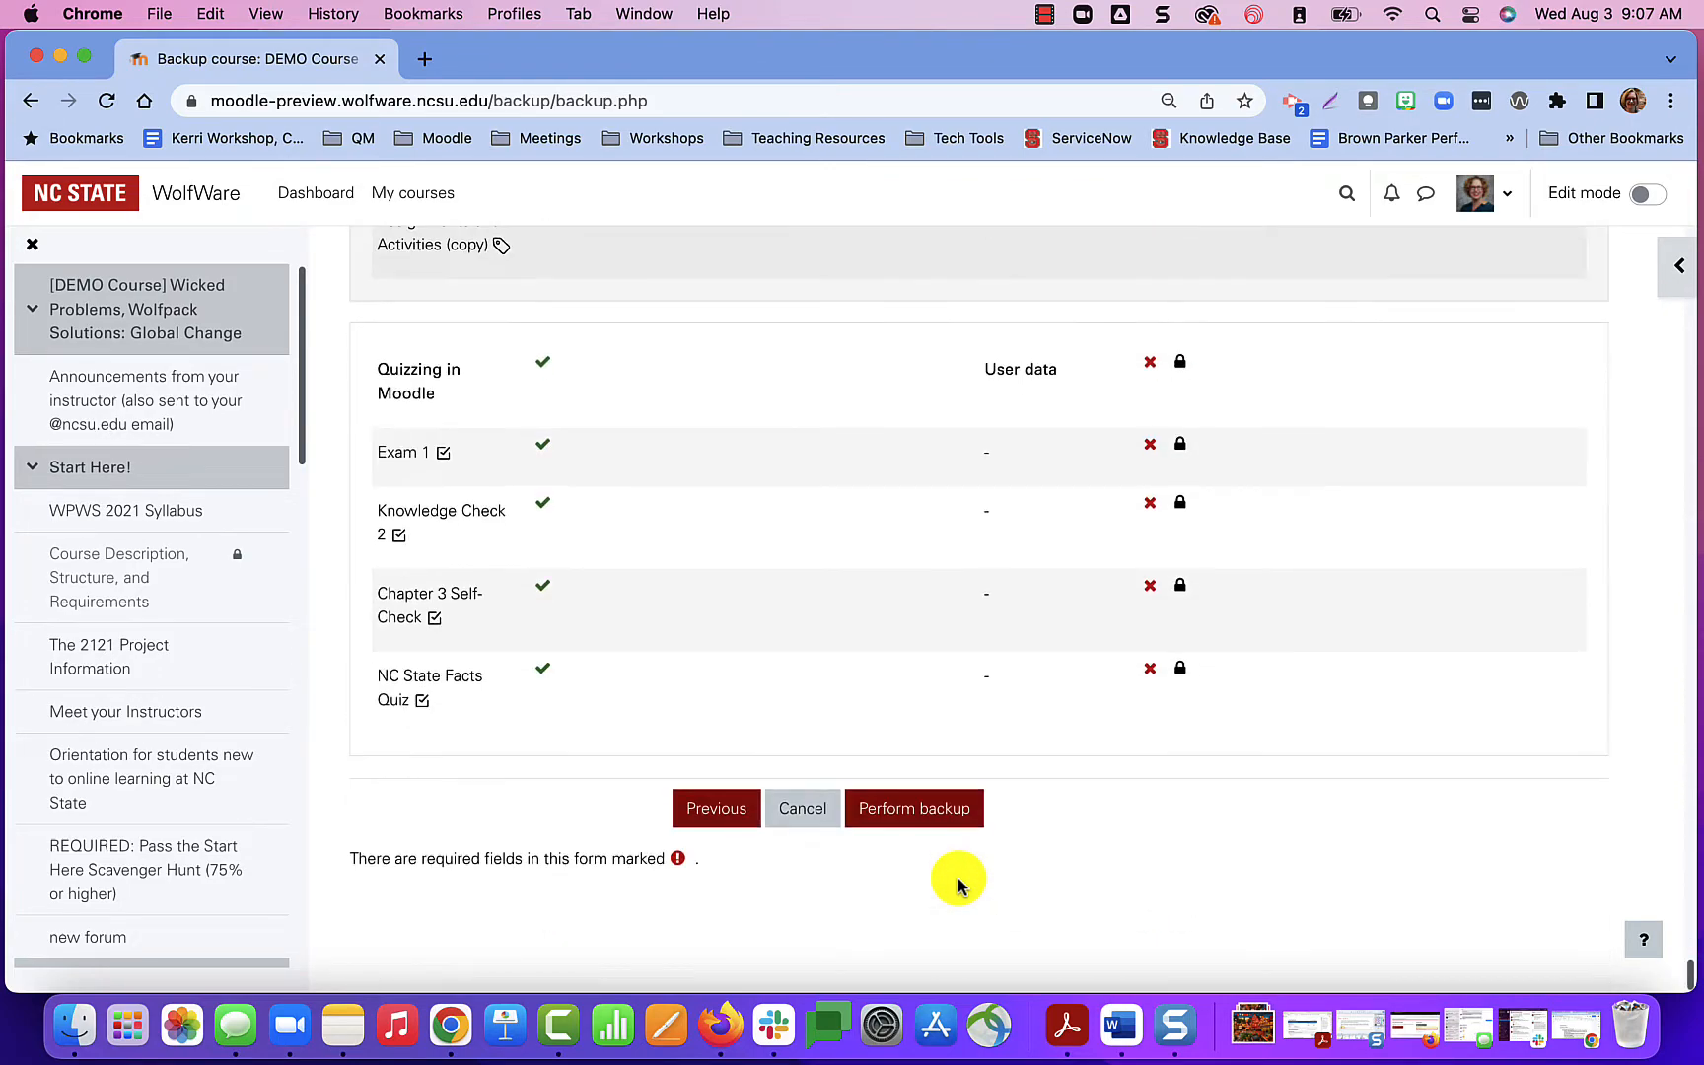
left_click(922, 811)
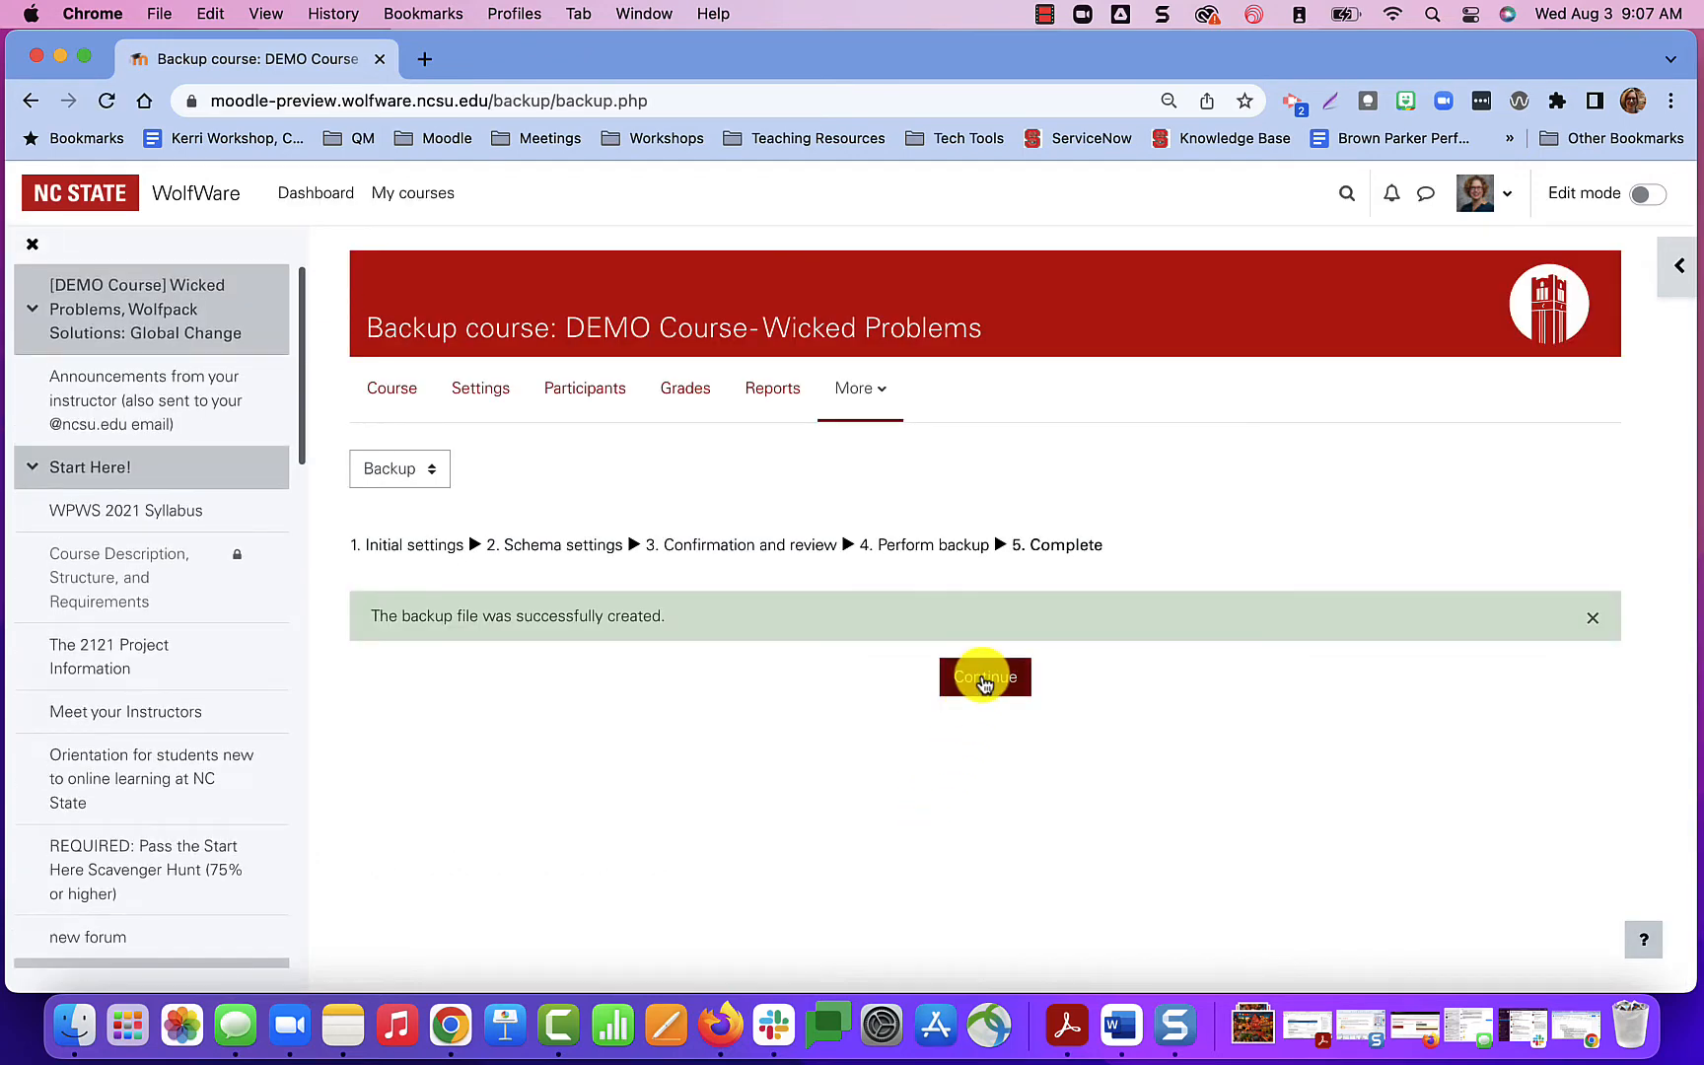
left_click(984, 679)
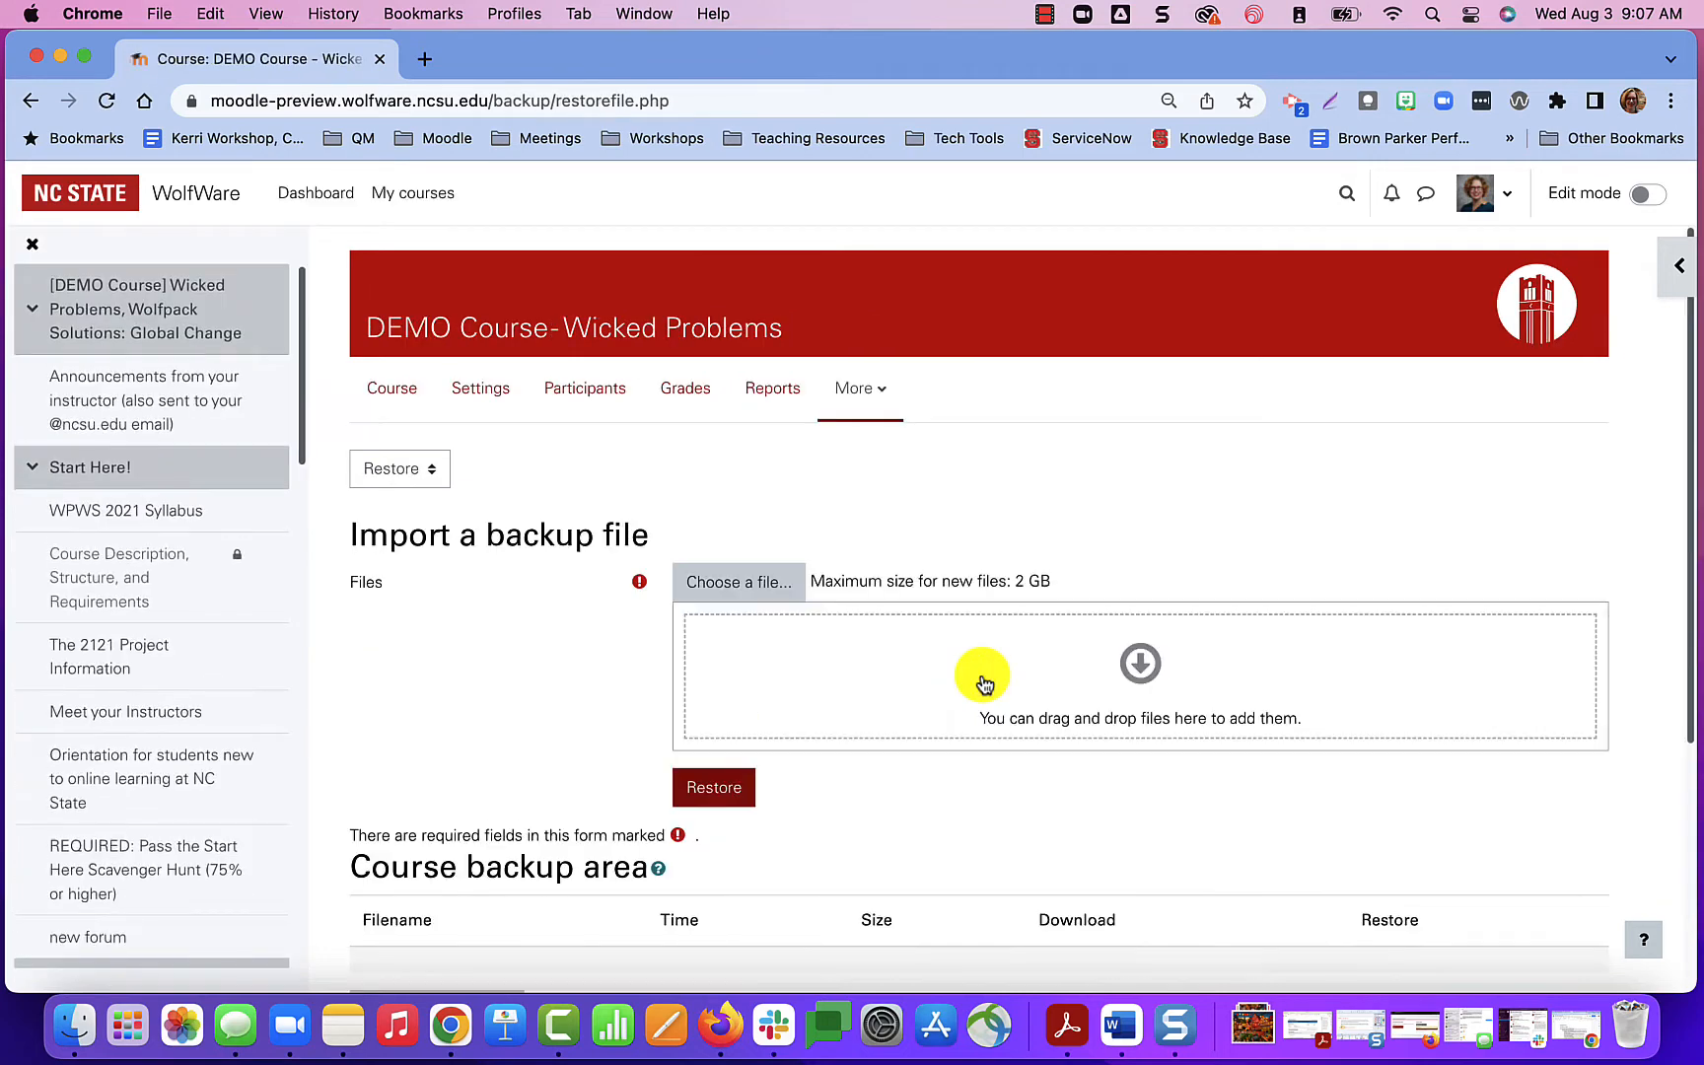
Download the .mbz backup file from the User private backup area and save it in the Downloads folder.
scroll(981, 674, "down", 5)
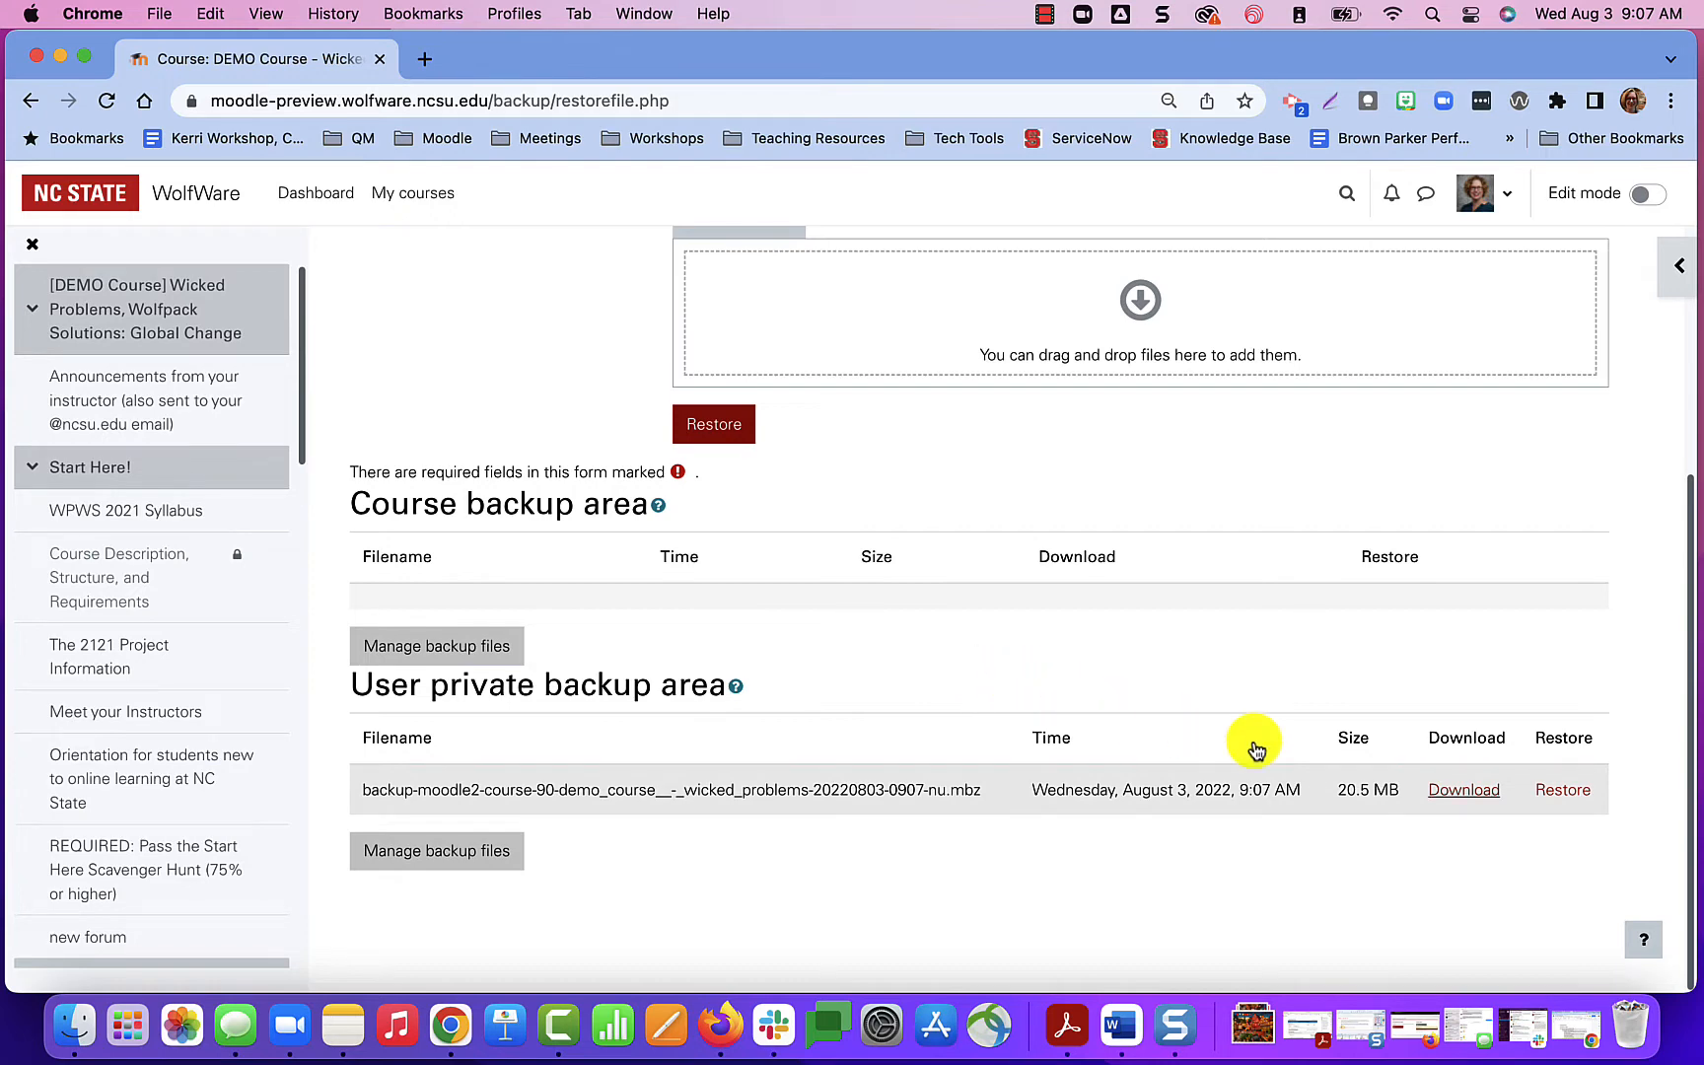
left_click(1464, 794)
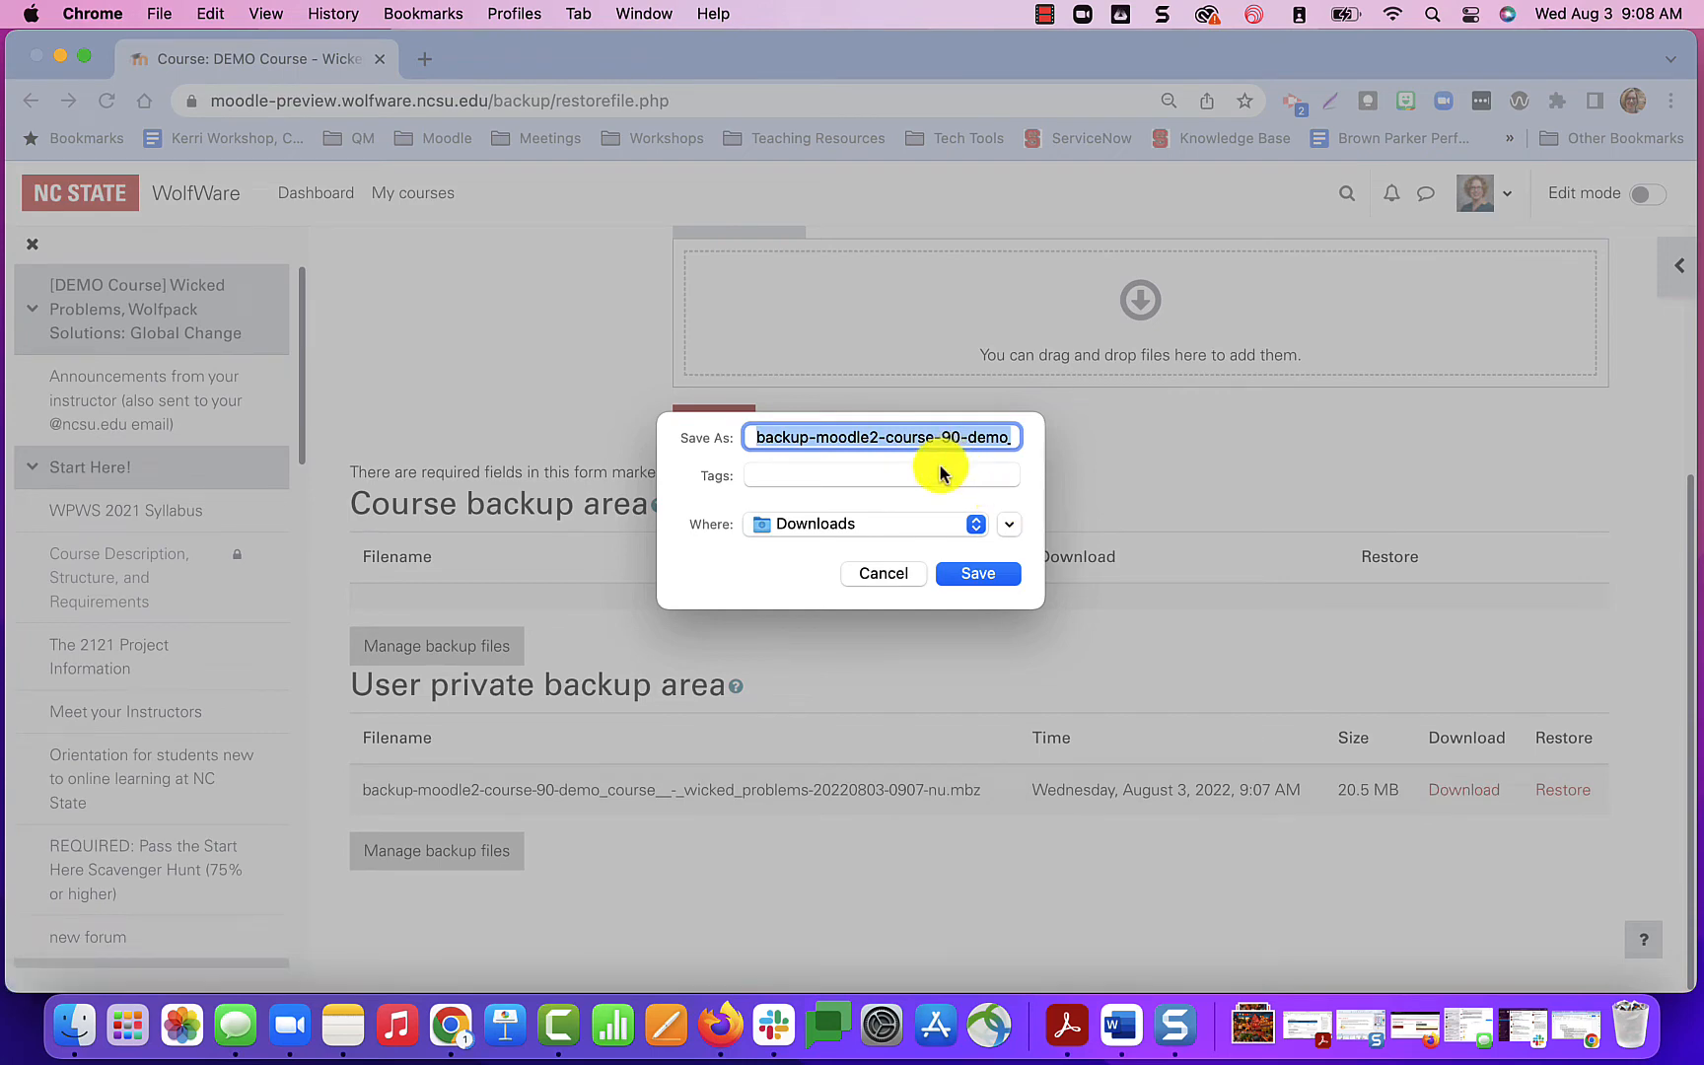
left_click(870, 534)
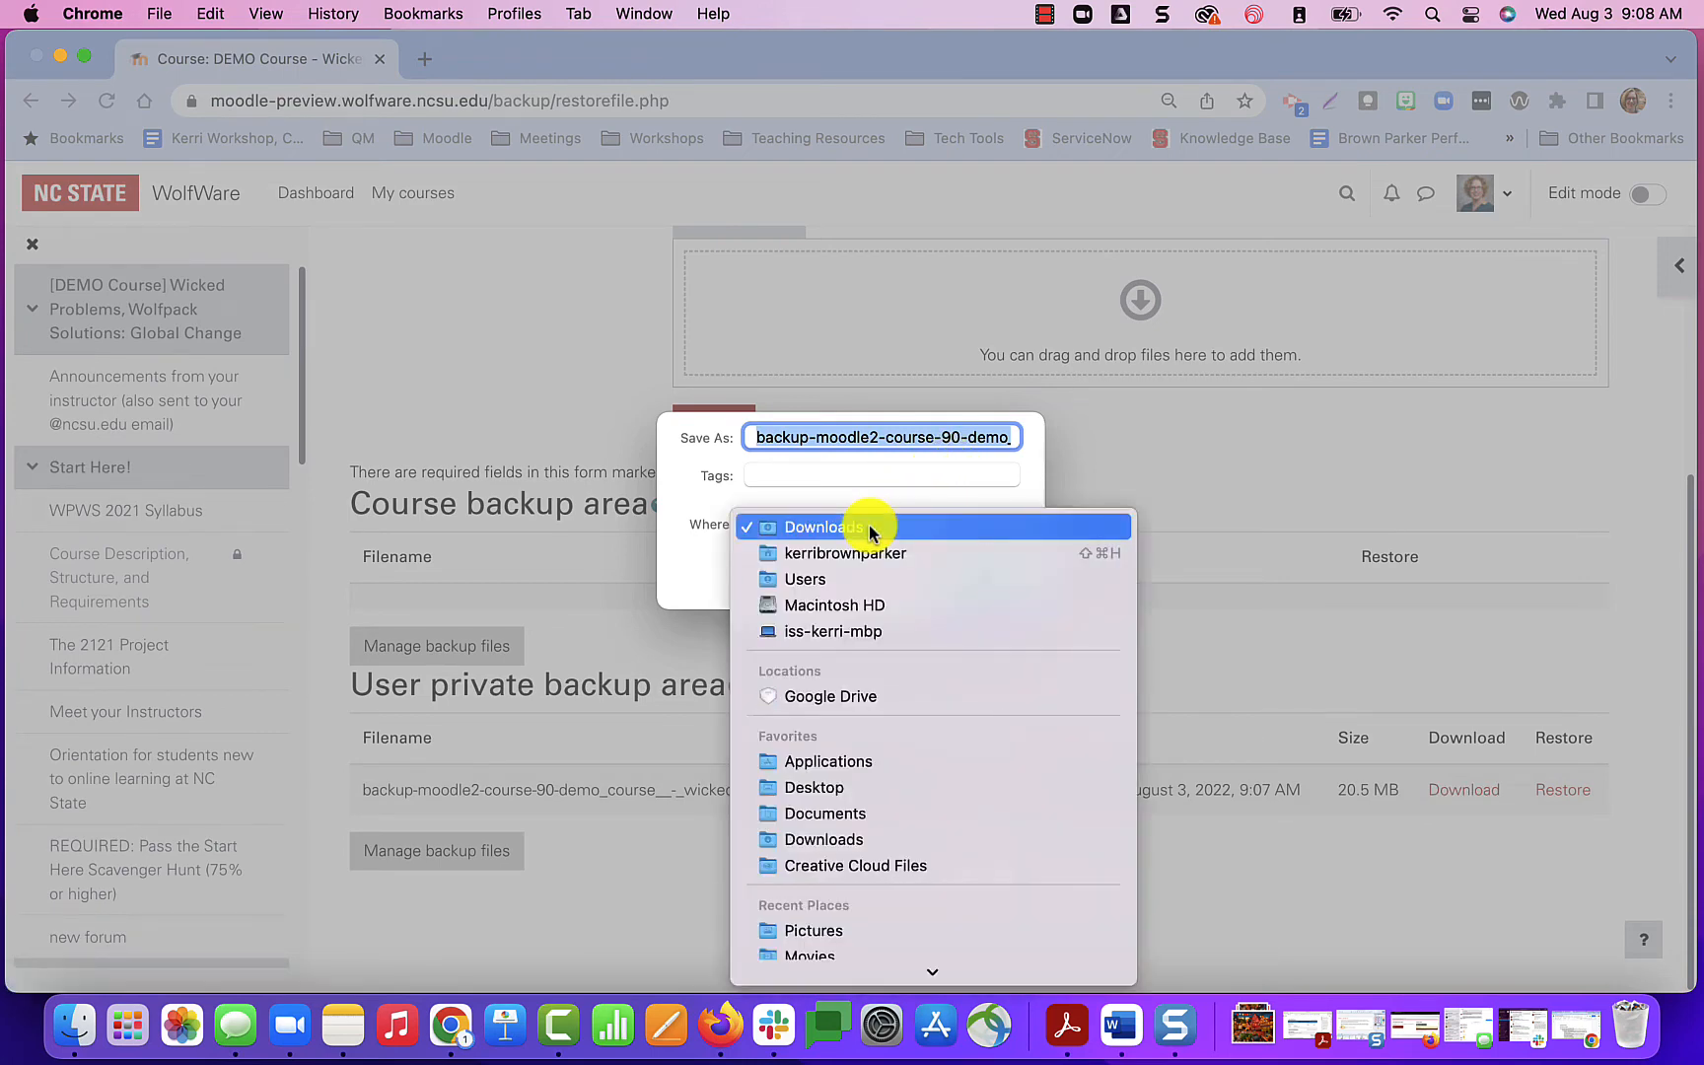
left_click(870, 530)
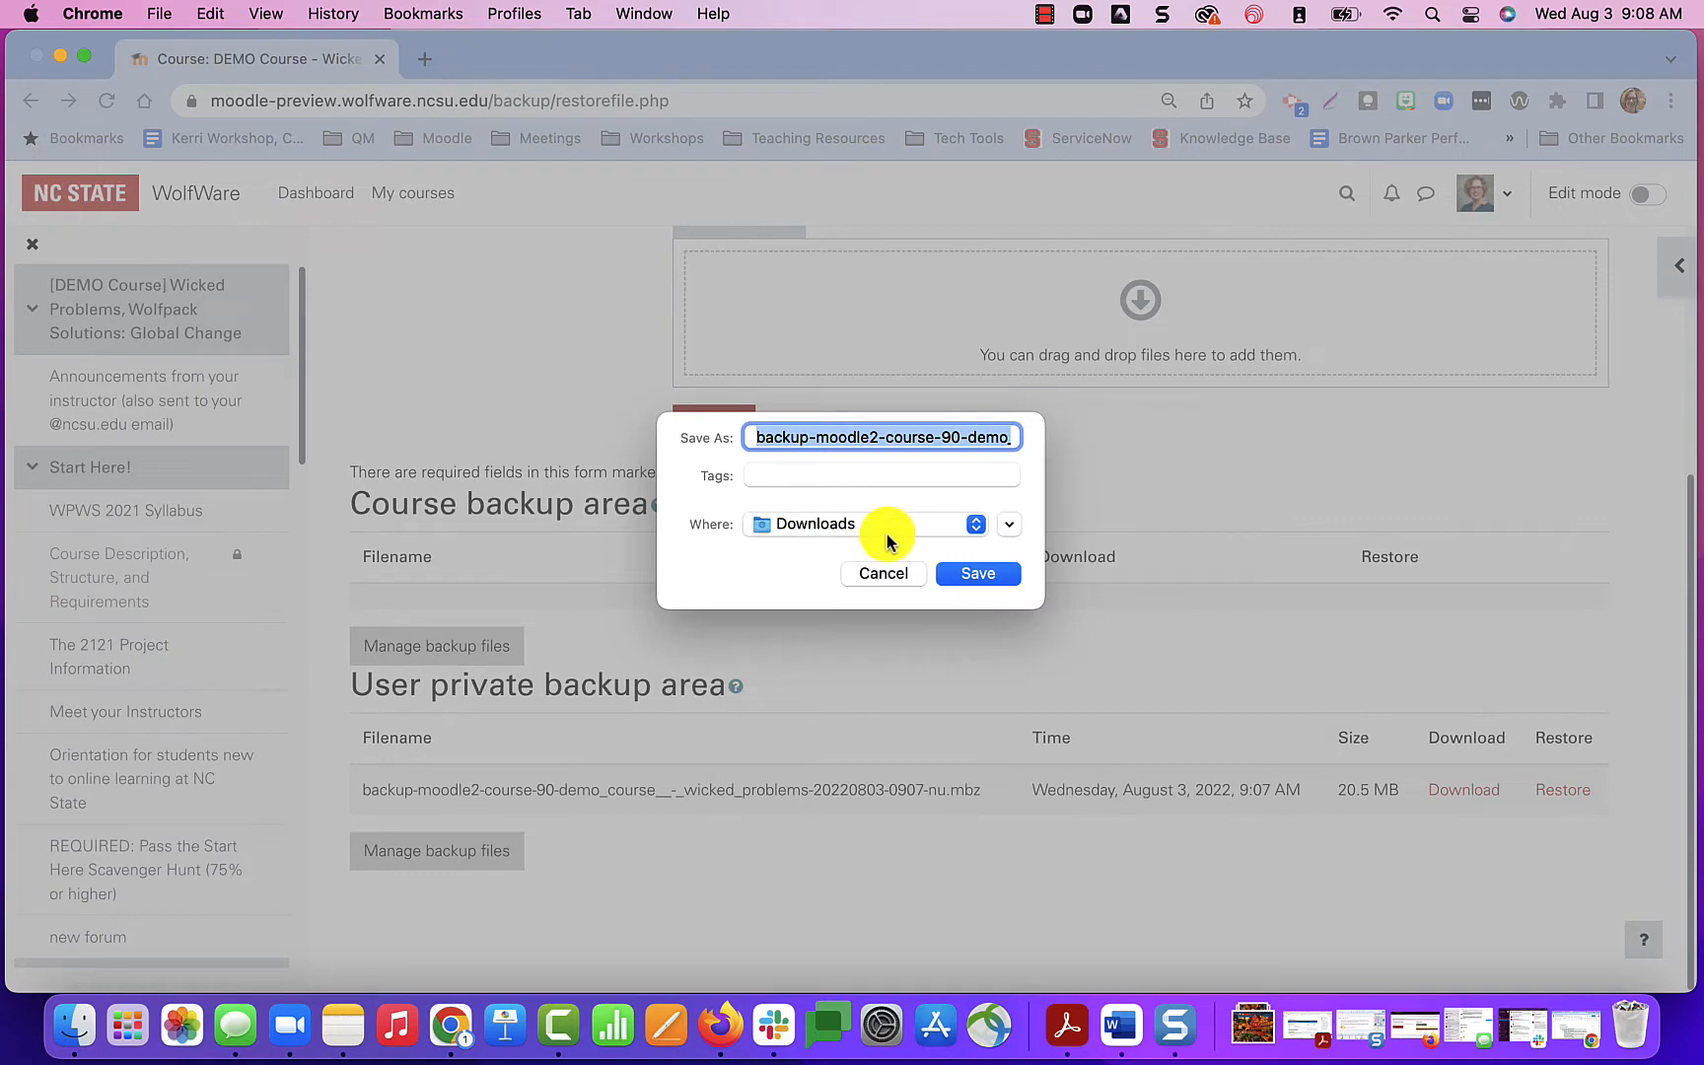
left_click(968, 580)
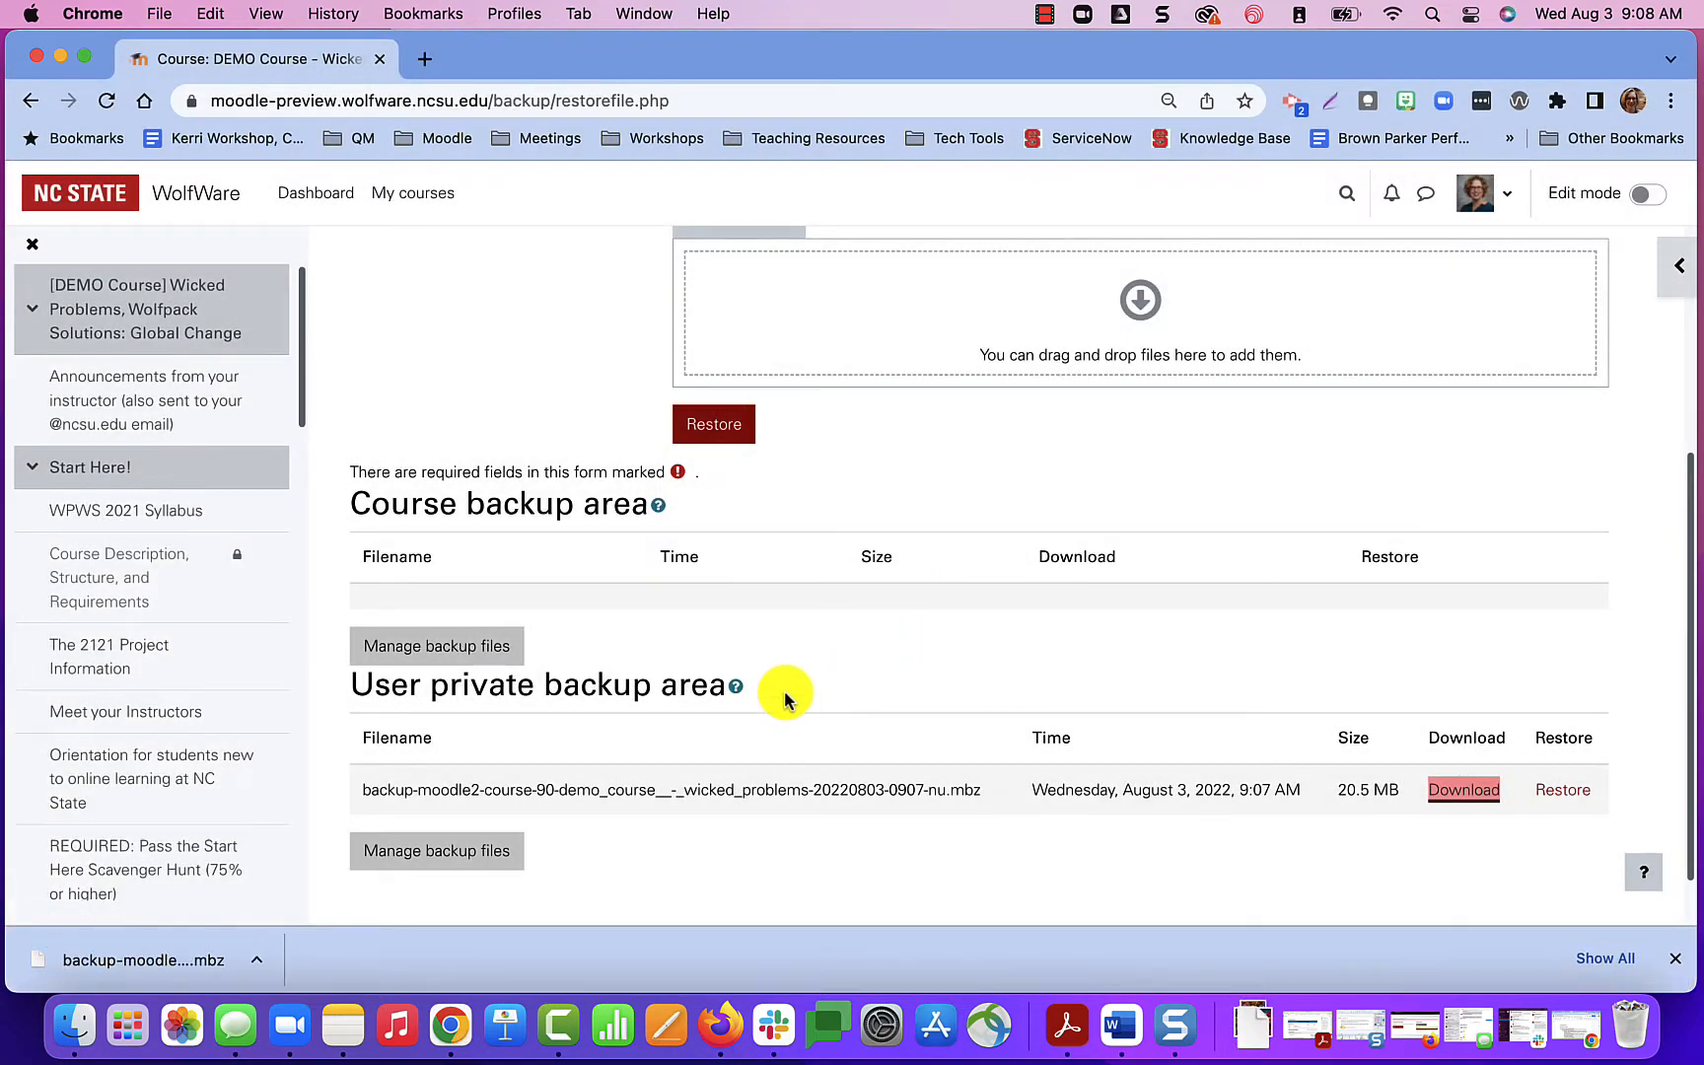
In a new browser tab, open the Teaching with Moodle & Wolfware Tools course and go to its Restore page.
left_click(425, 58)
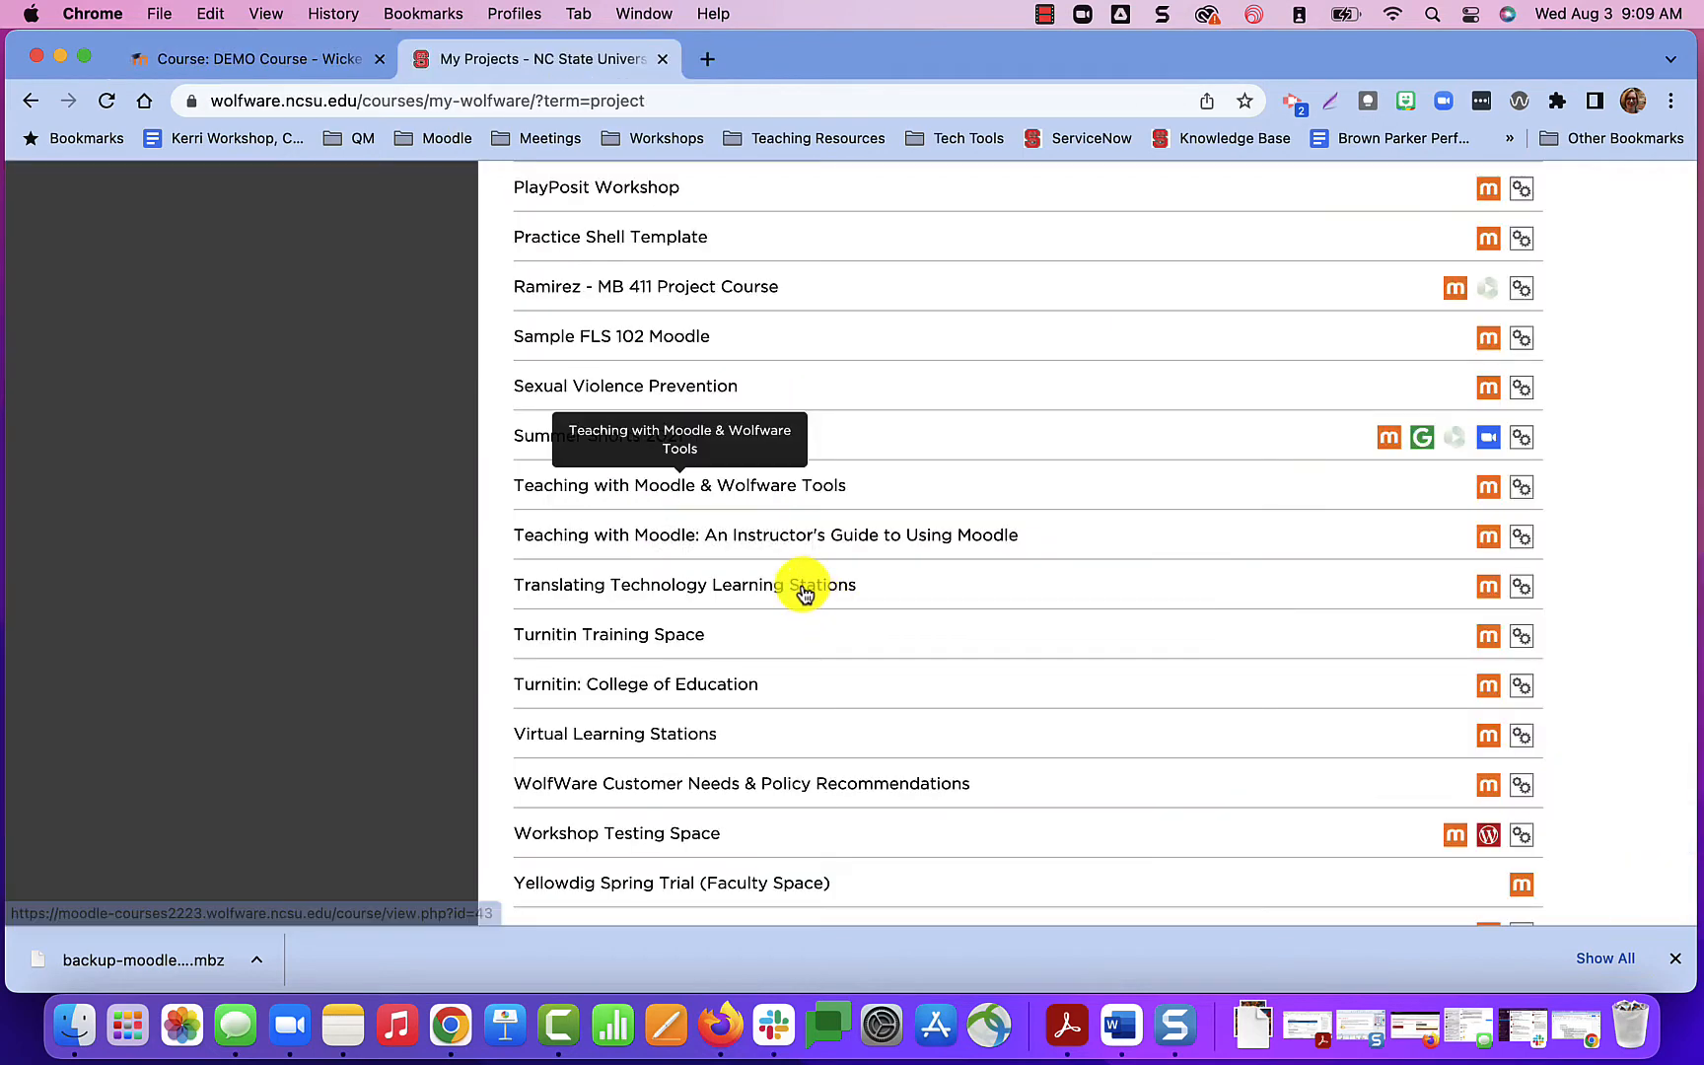
left_click(709, 486)
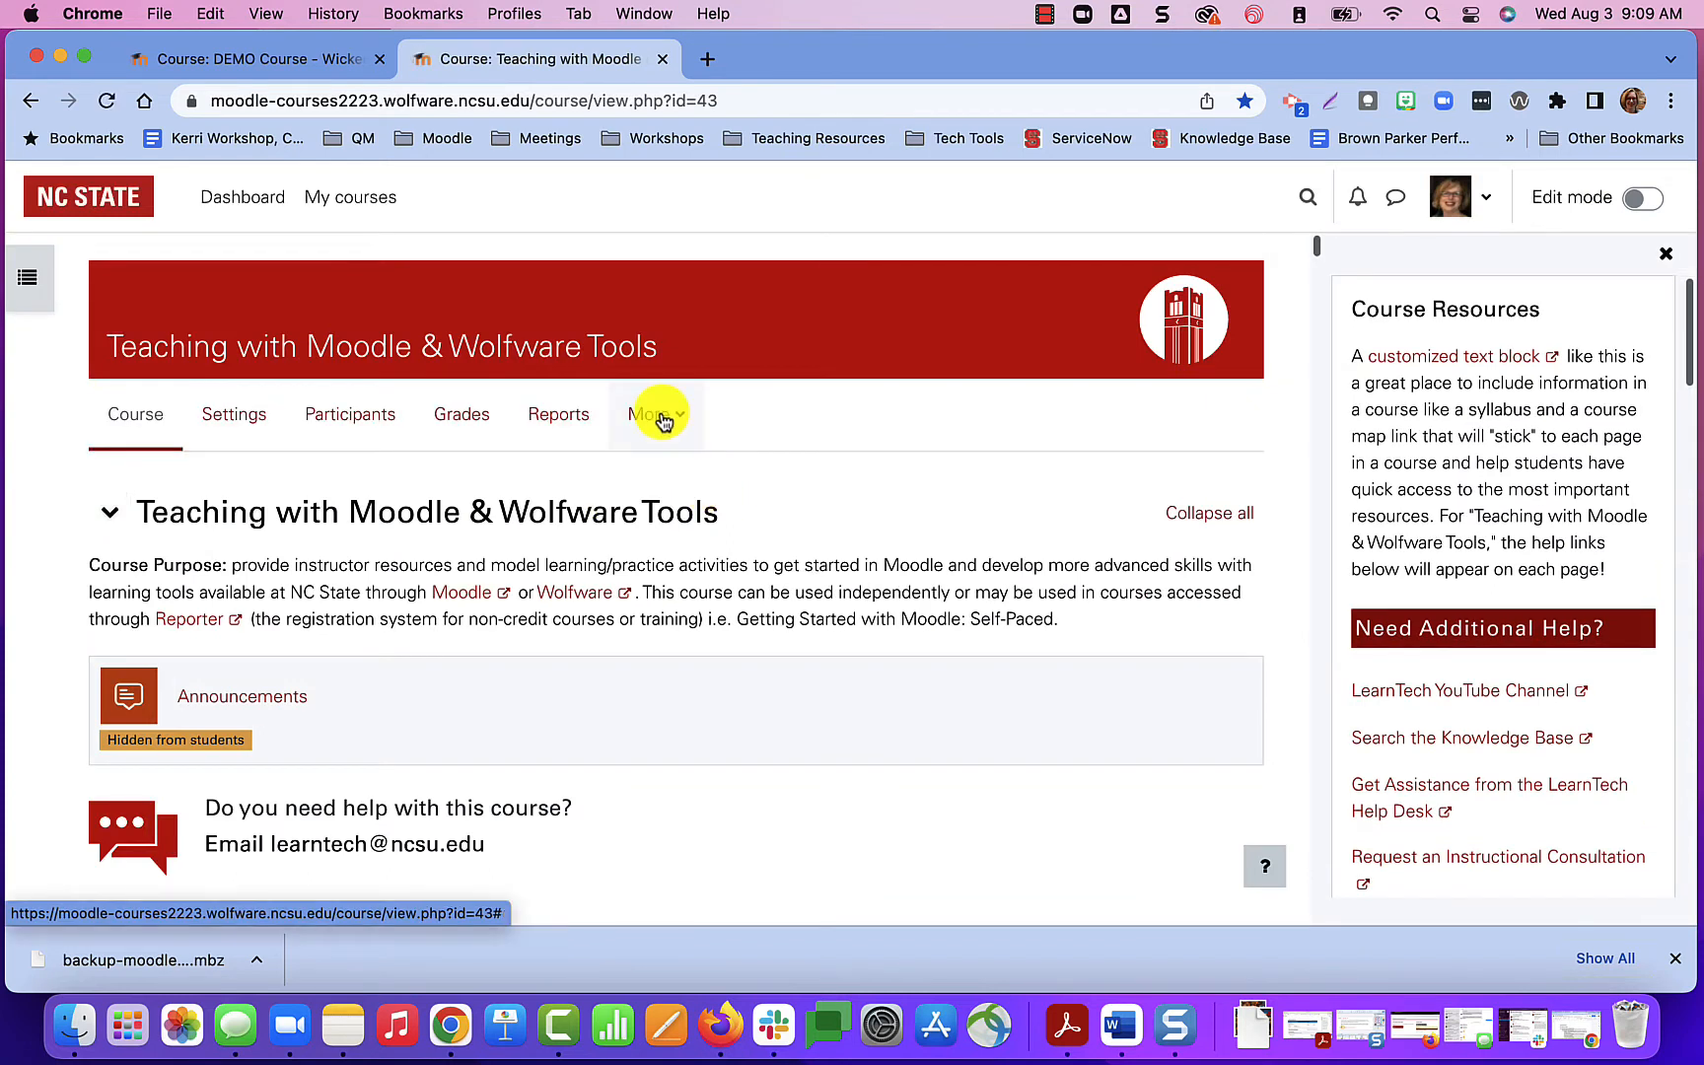
left_click(659, 416)
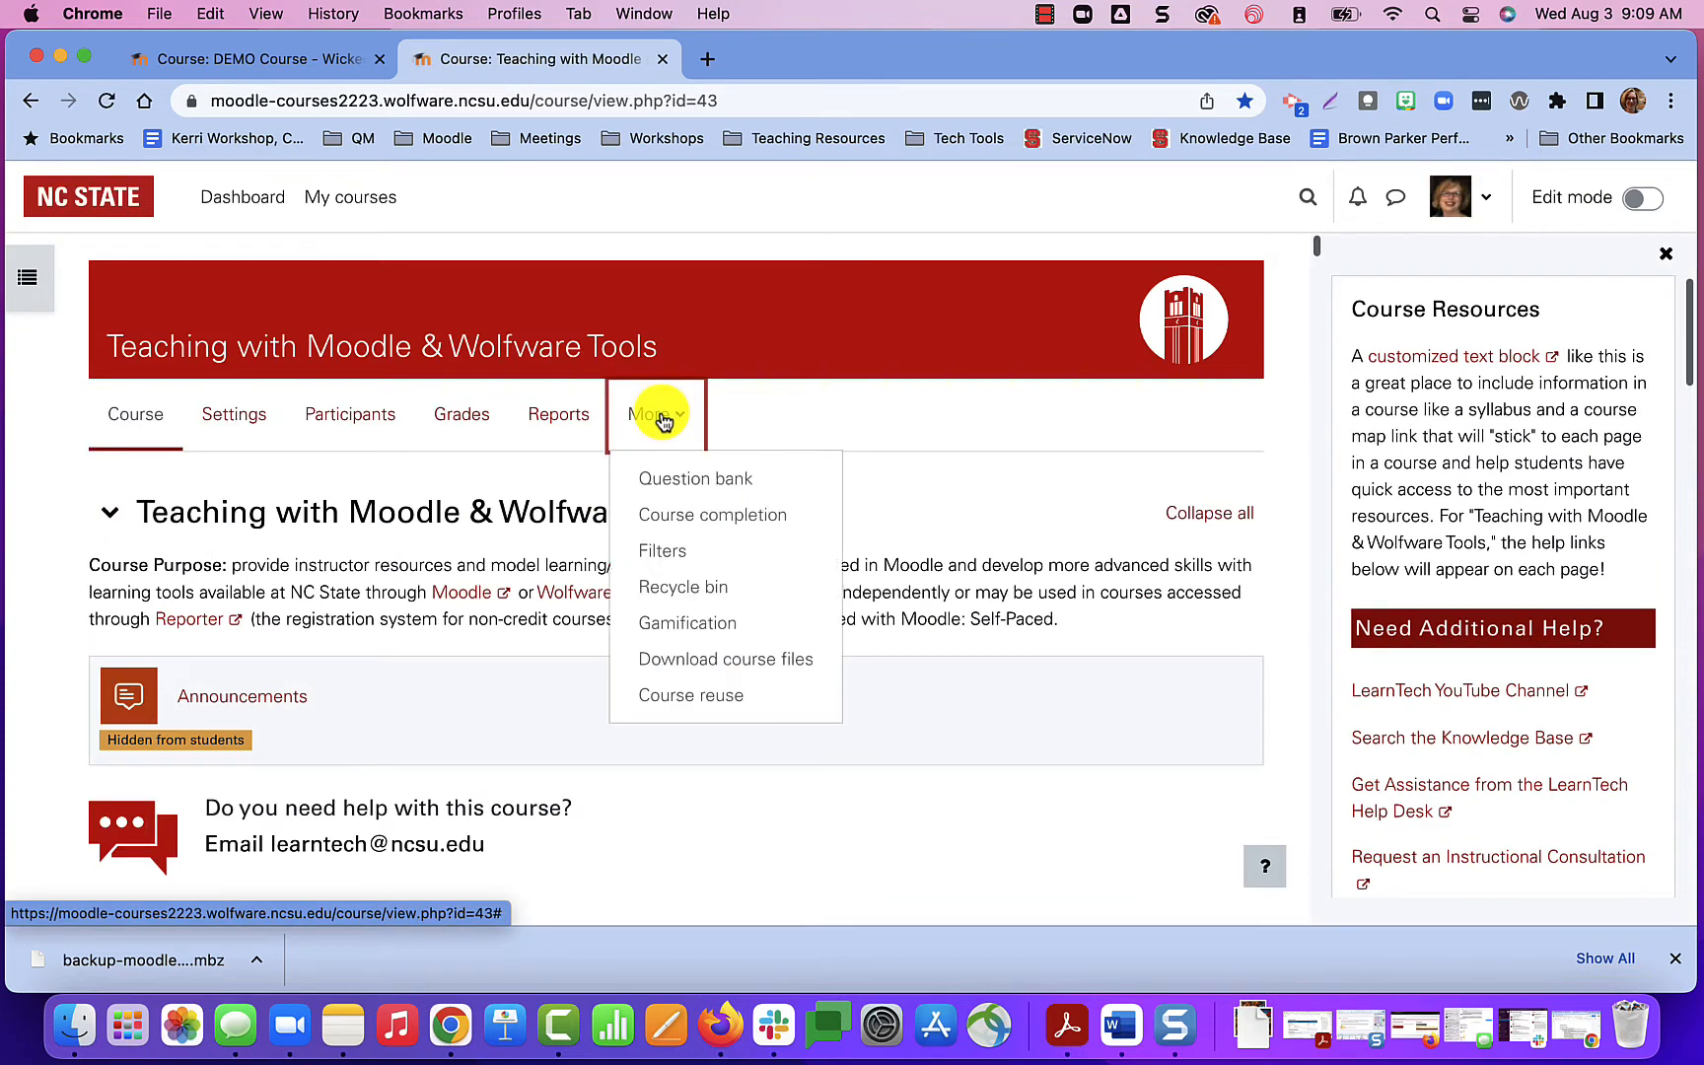
left_click(696, 696)
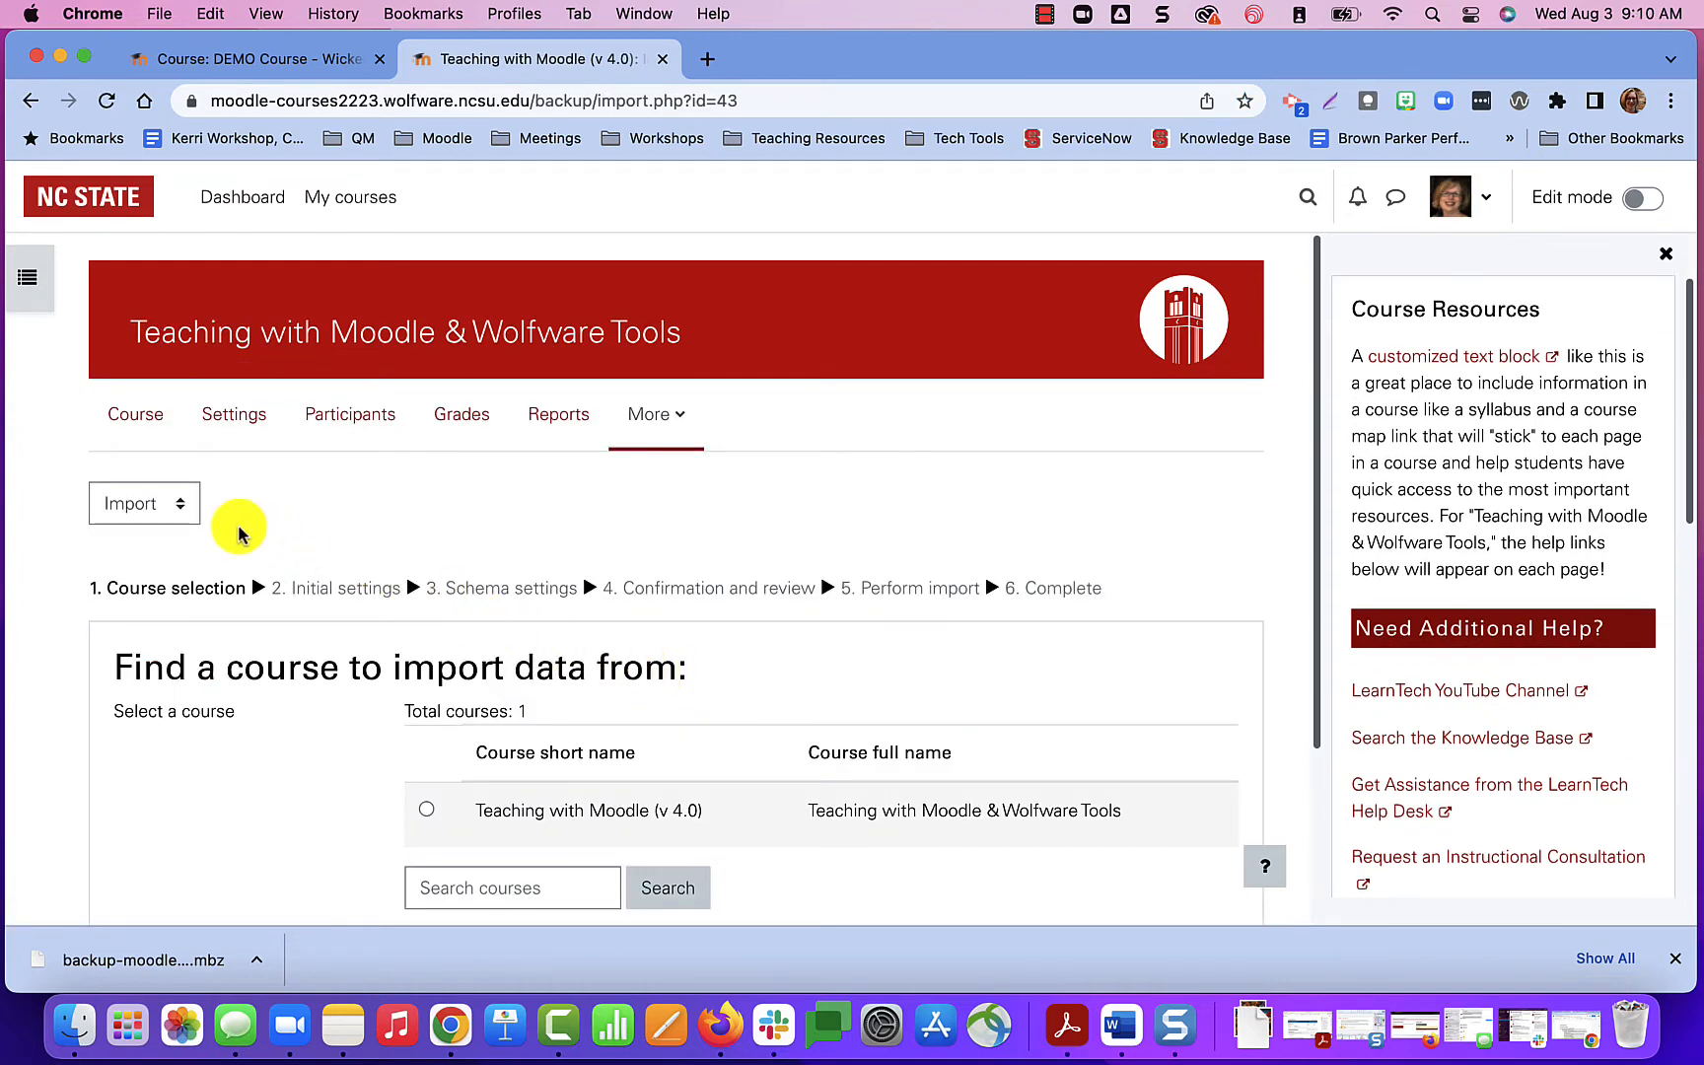
left_click(173, 505)
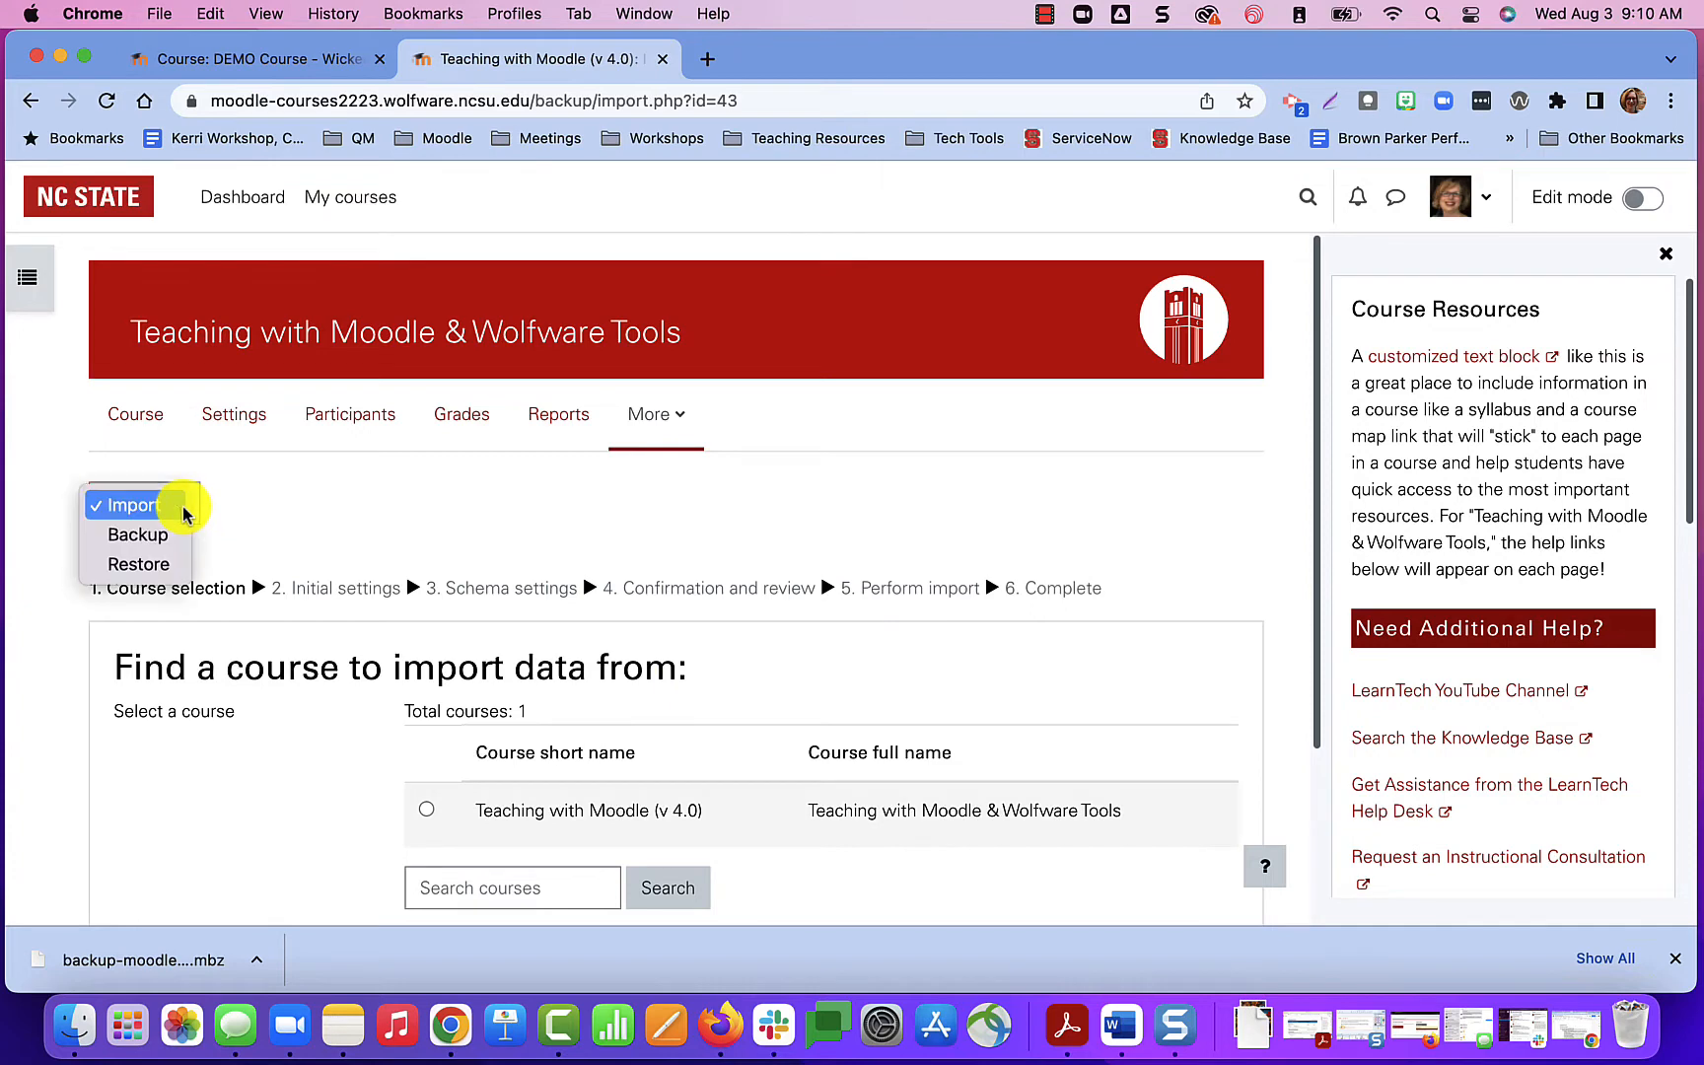
left_click(164, 567)
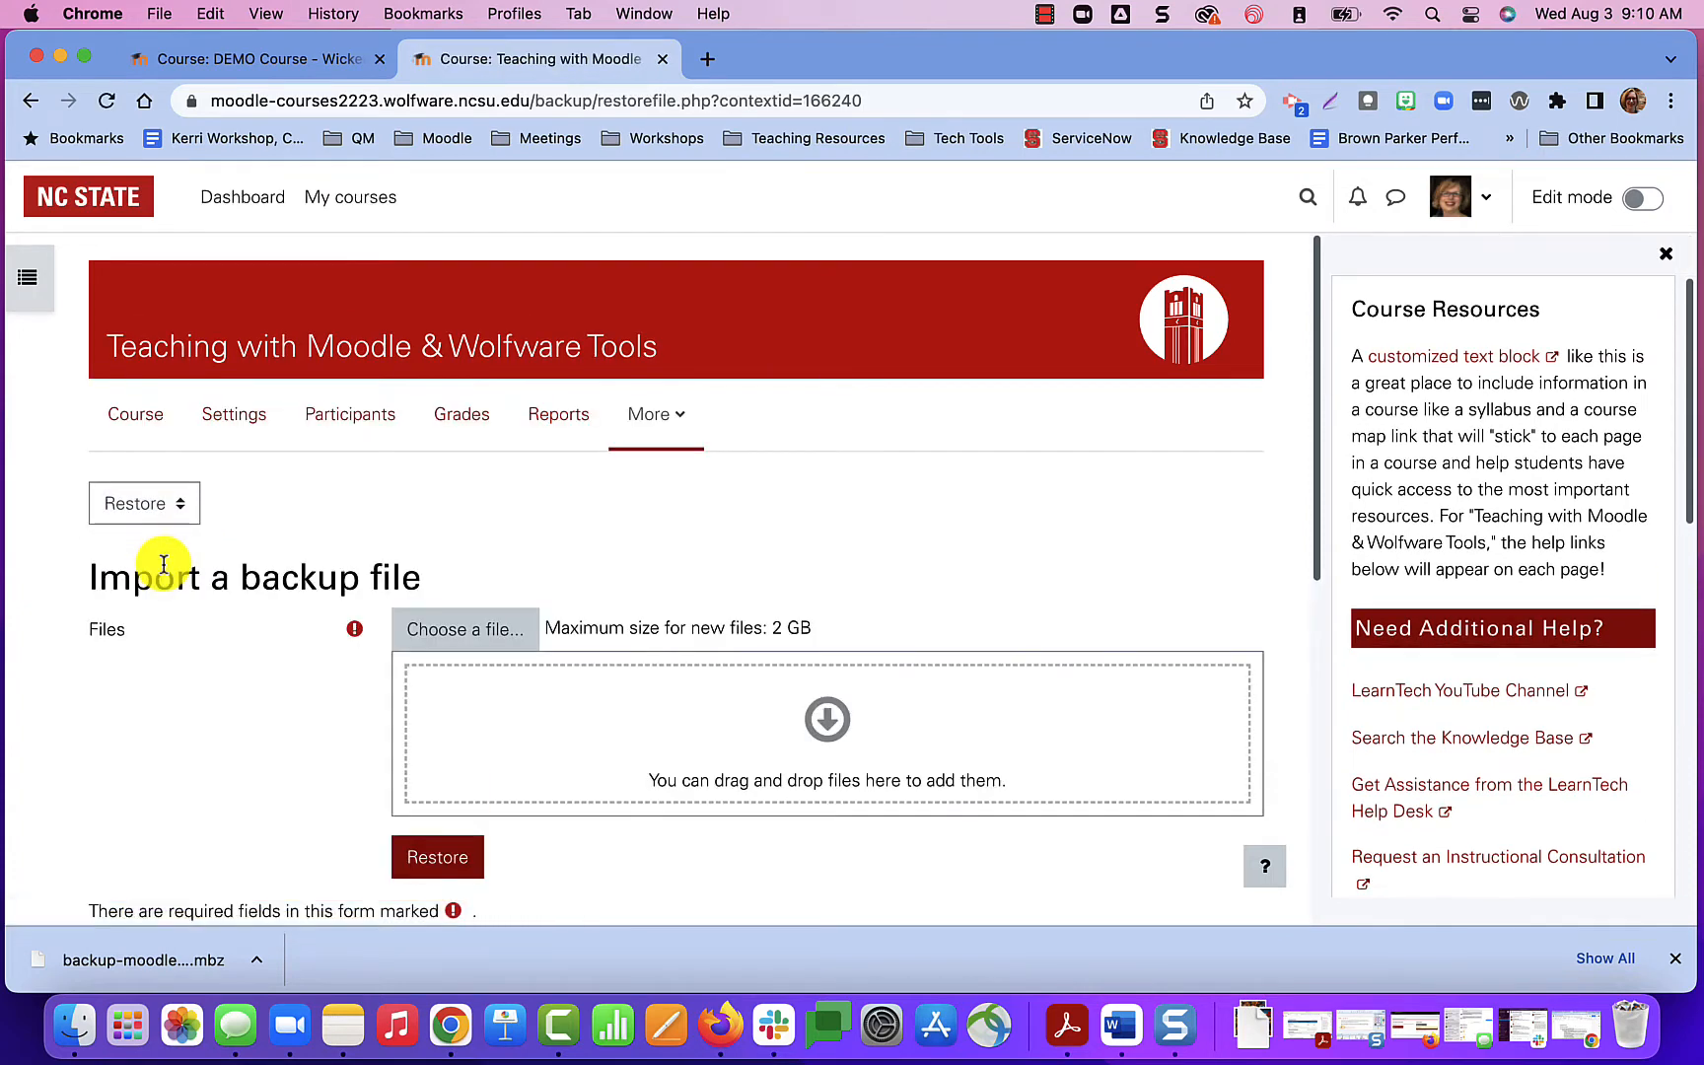
Choose the backup-moodle2-course .mbz file from Downloads as the attachment to upload for the restore.
left_click(497, 641)
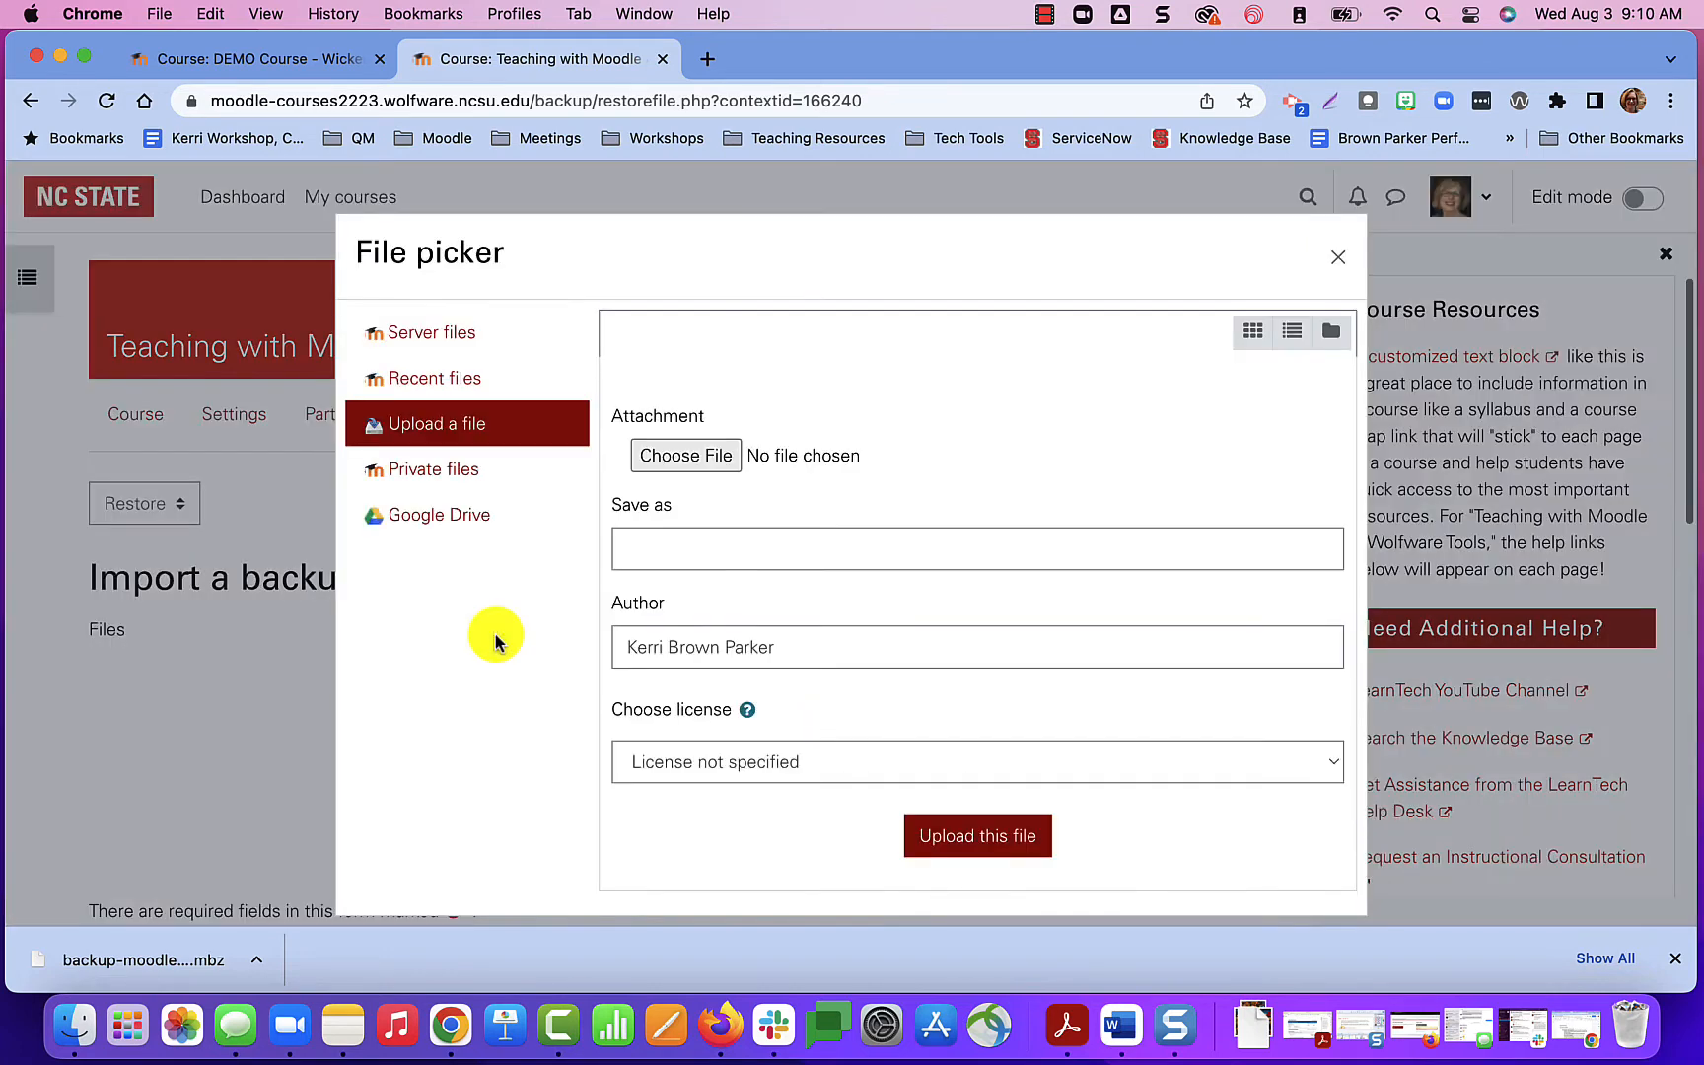
left_click(687, 456)
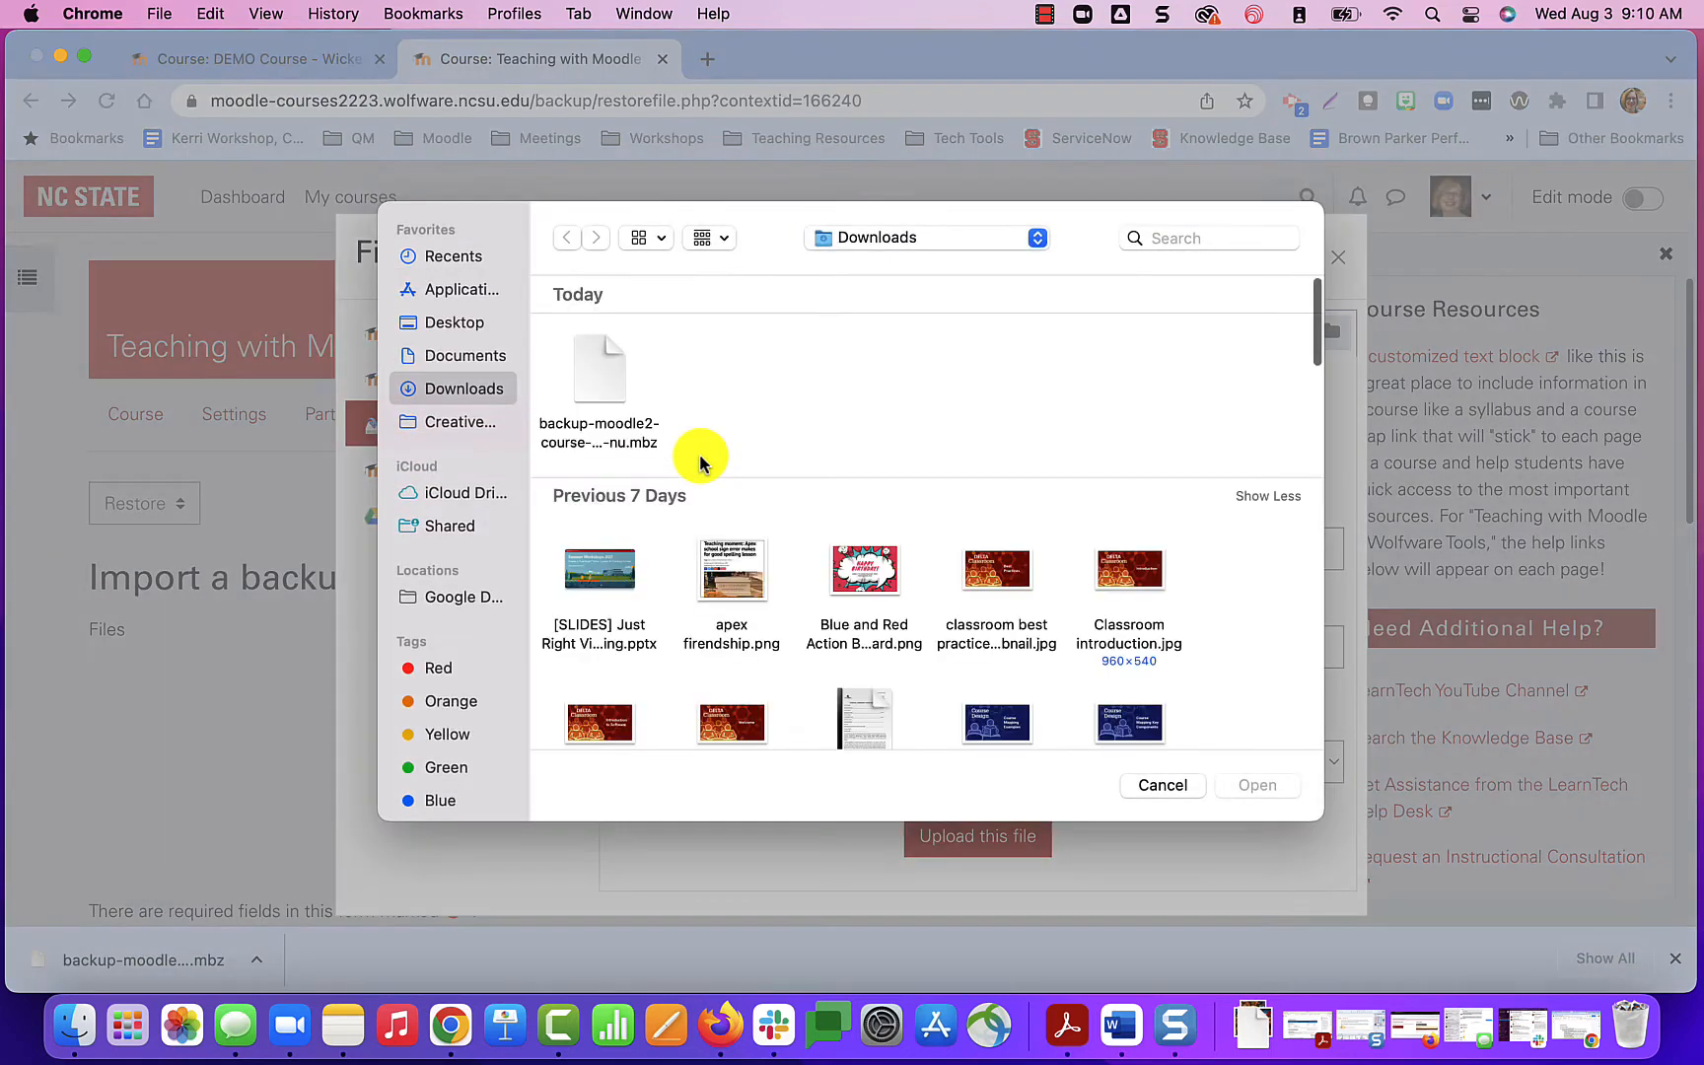
left_click(610, 396)
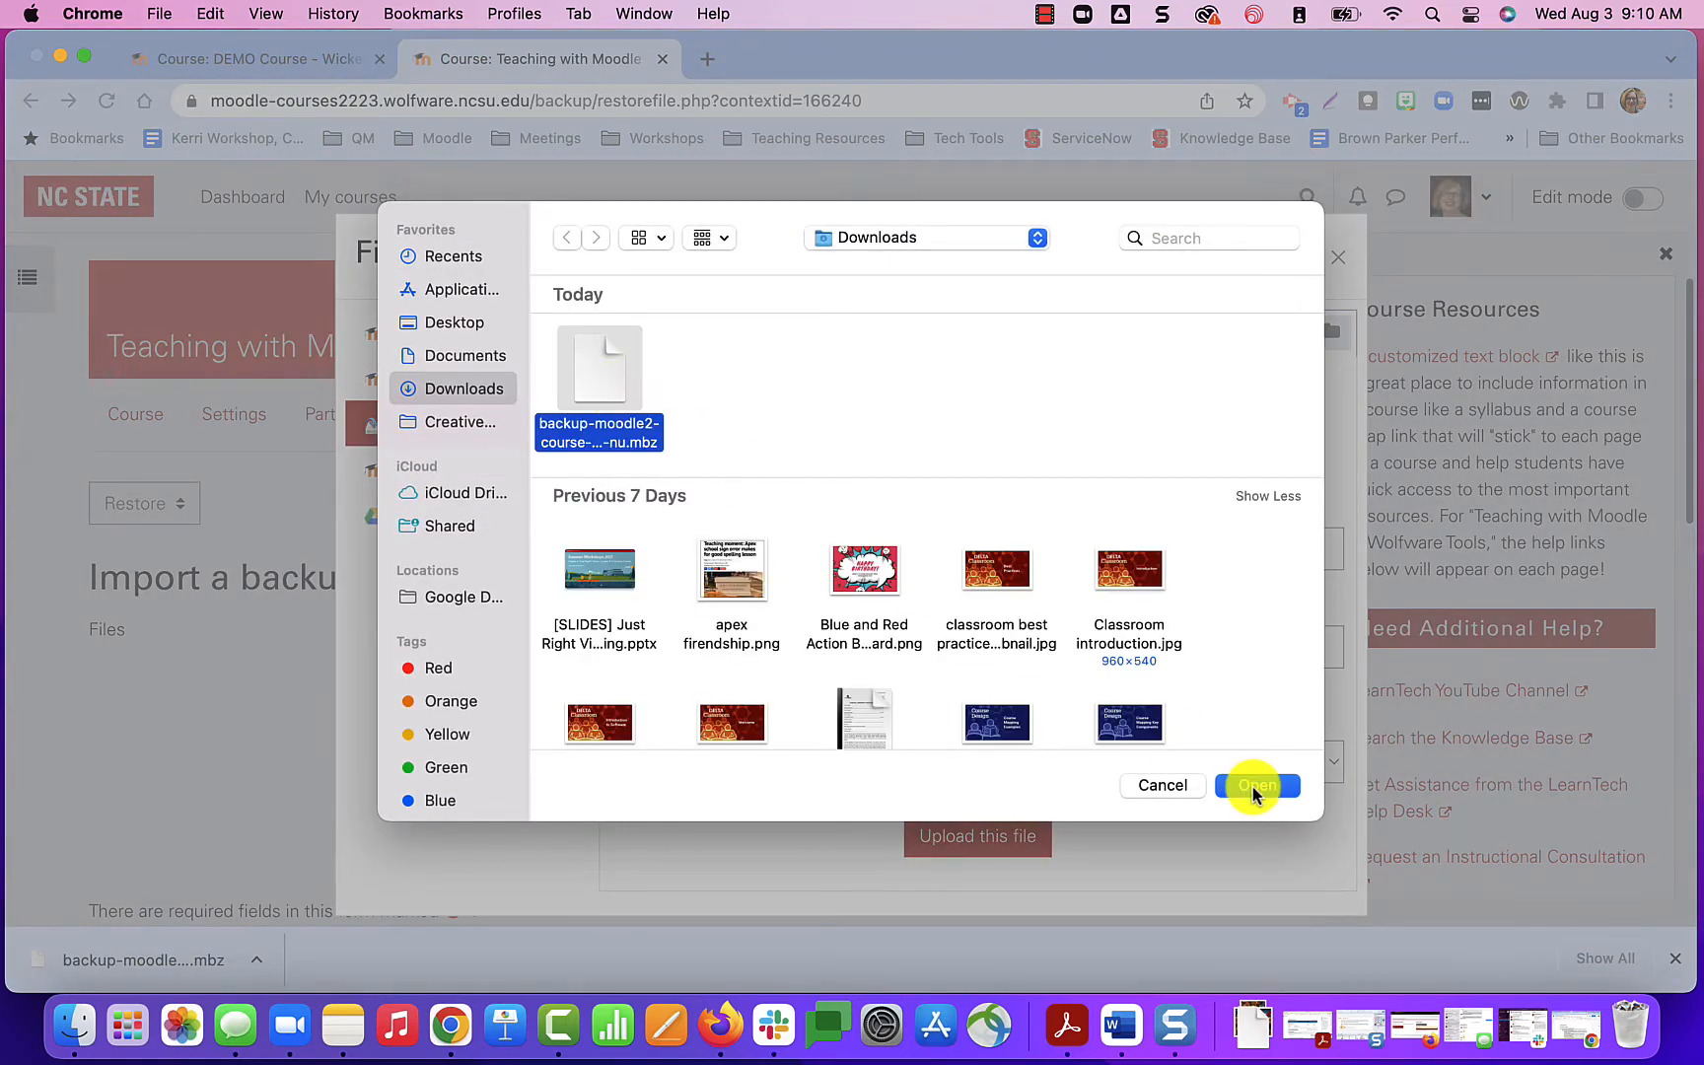
left_click(1255, 786)
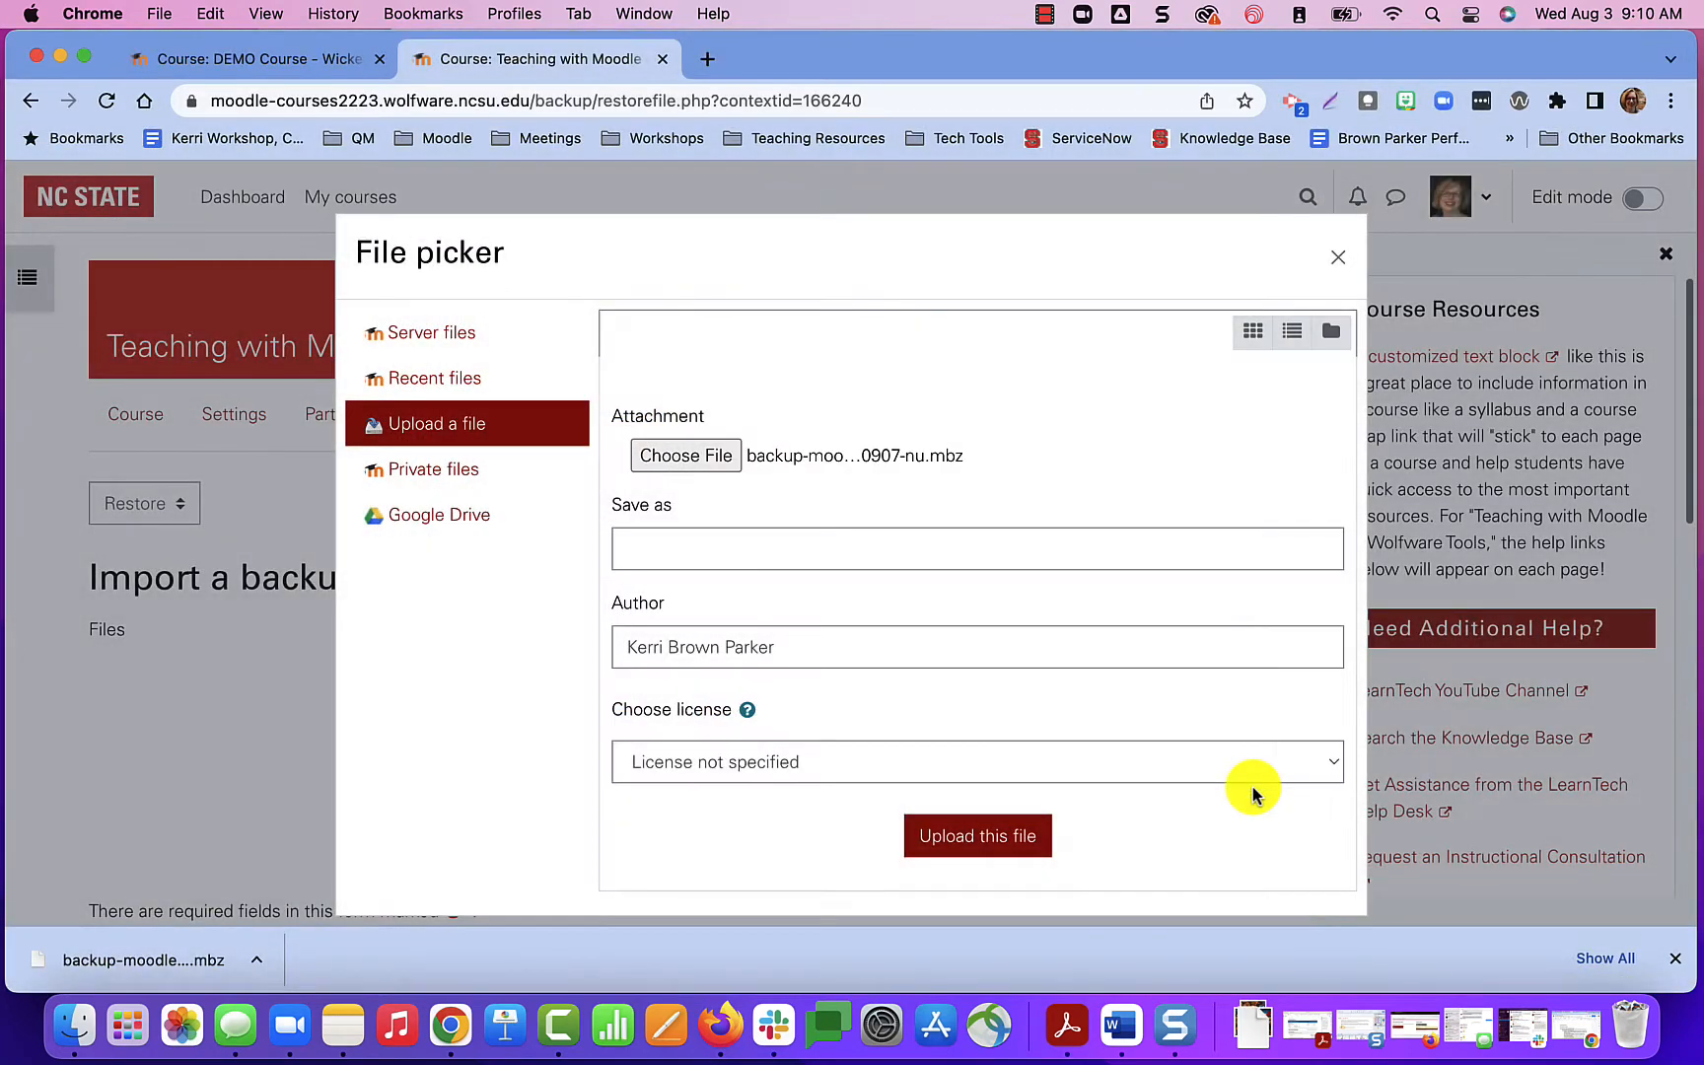
Upload the chosen backup file to the Import a backup file form and start its restore.
left_click(982, 840)
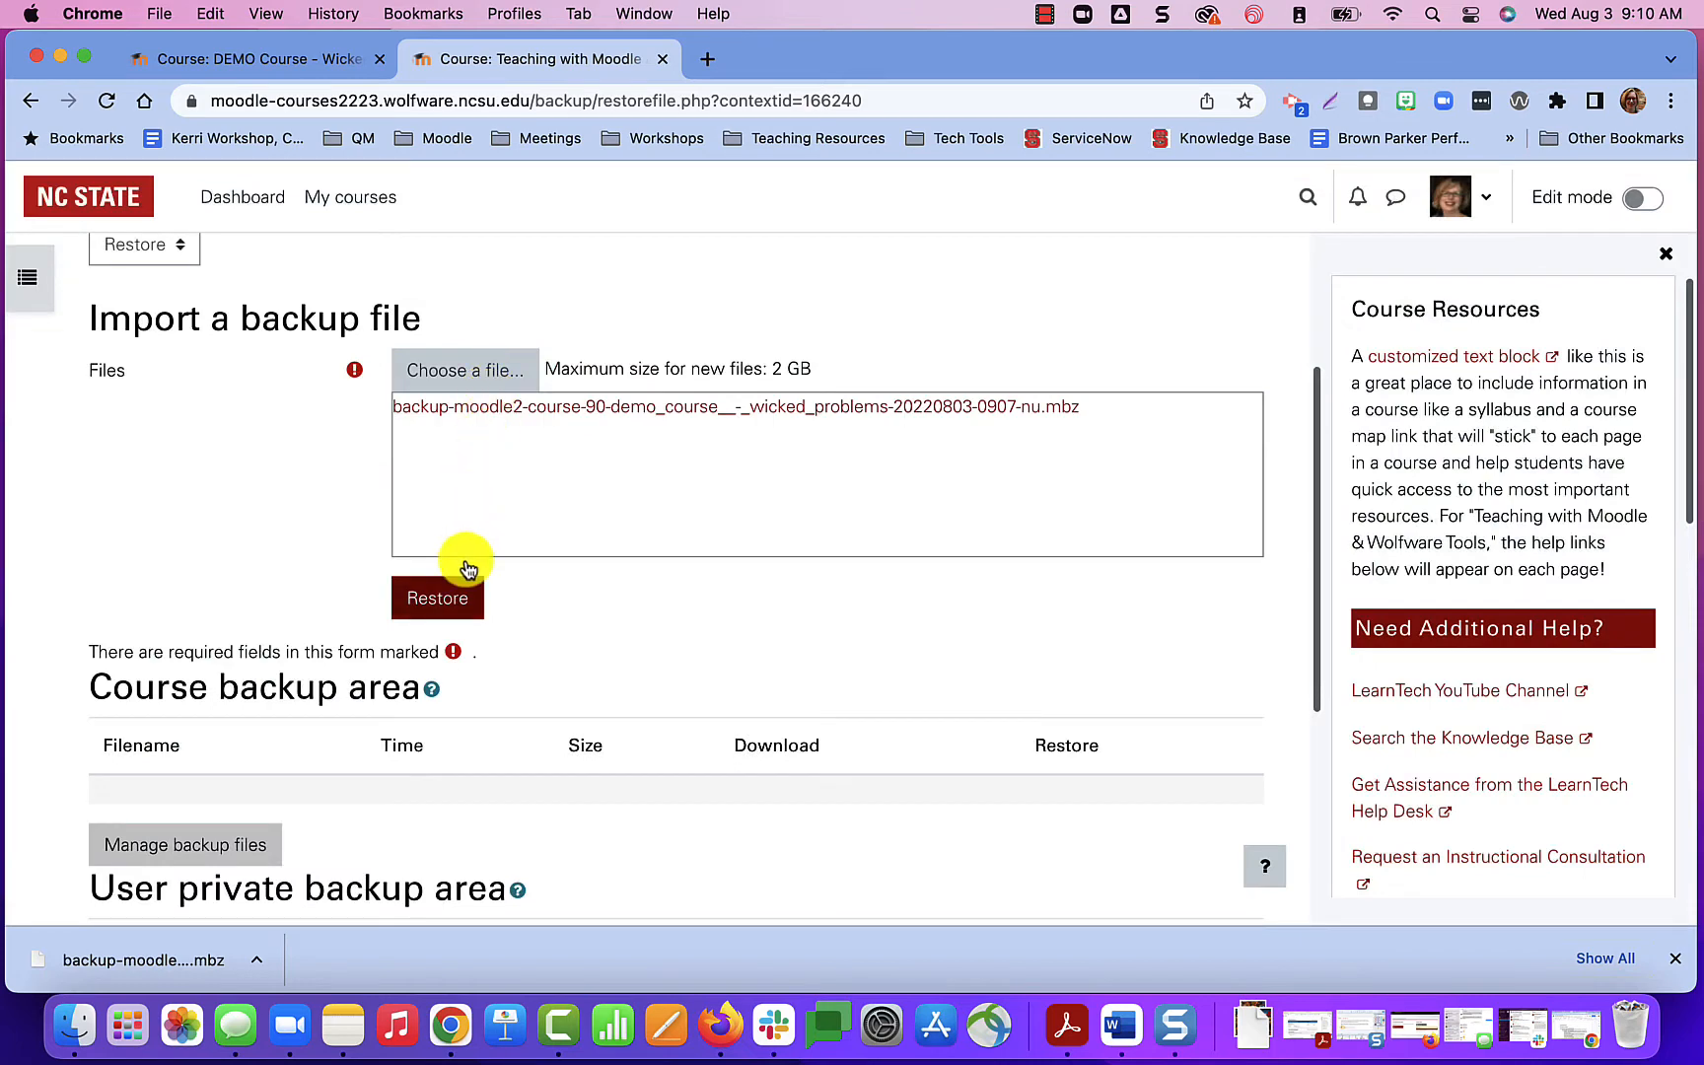
left_click(459, 601)
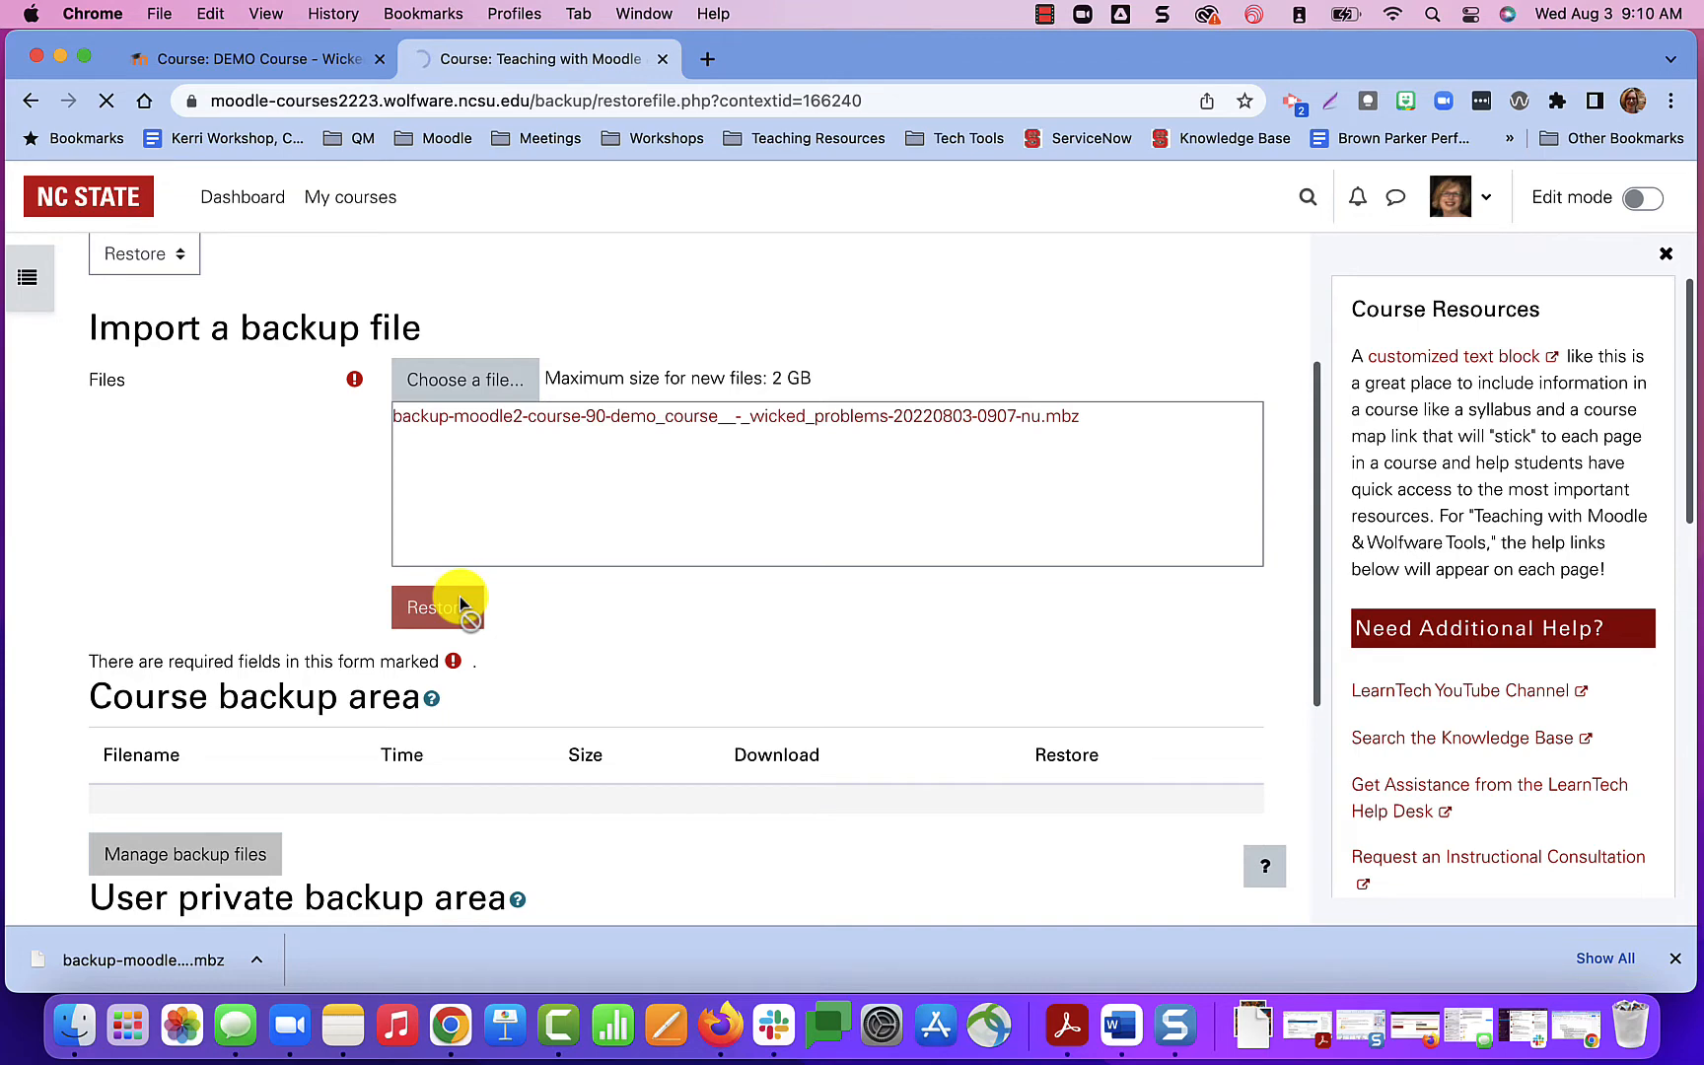
Review the backup details, settings and course sections on the confirmation page and continue to the restore destination.
scroll(670, 674, "down", 5)
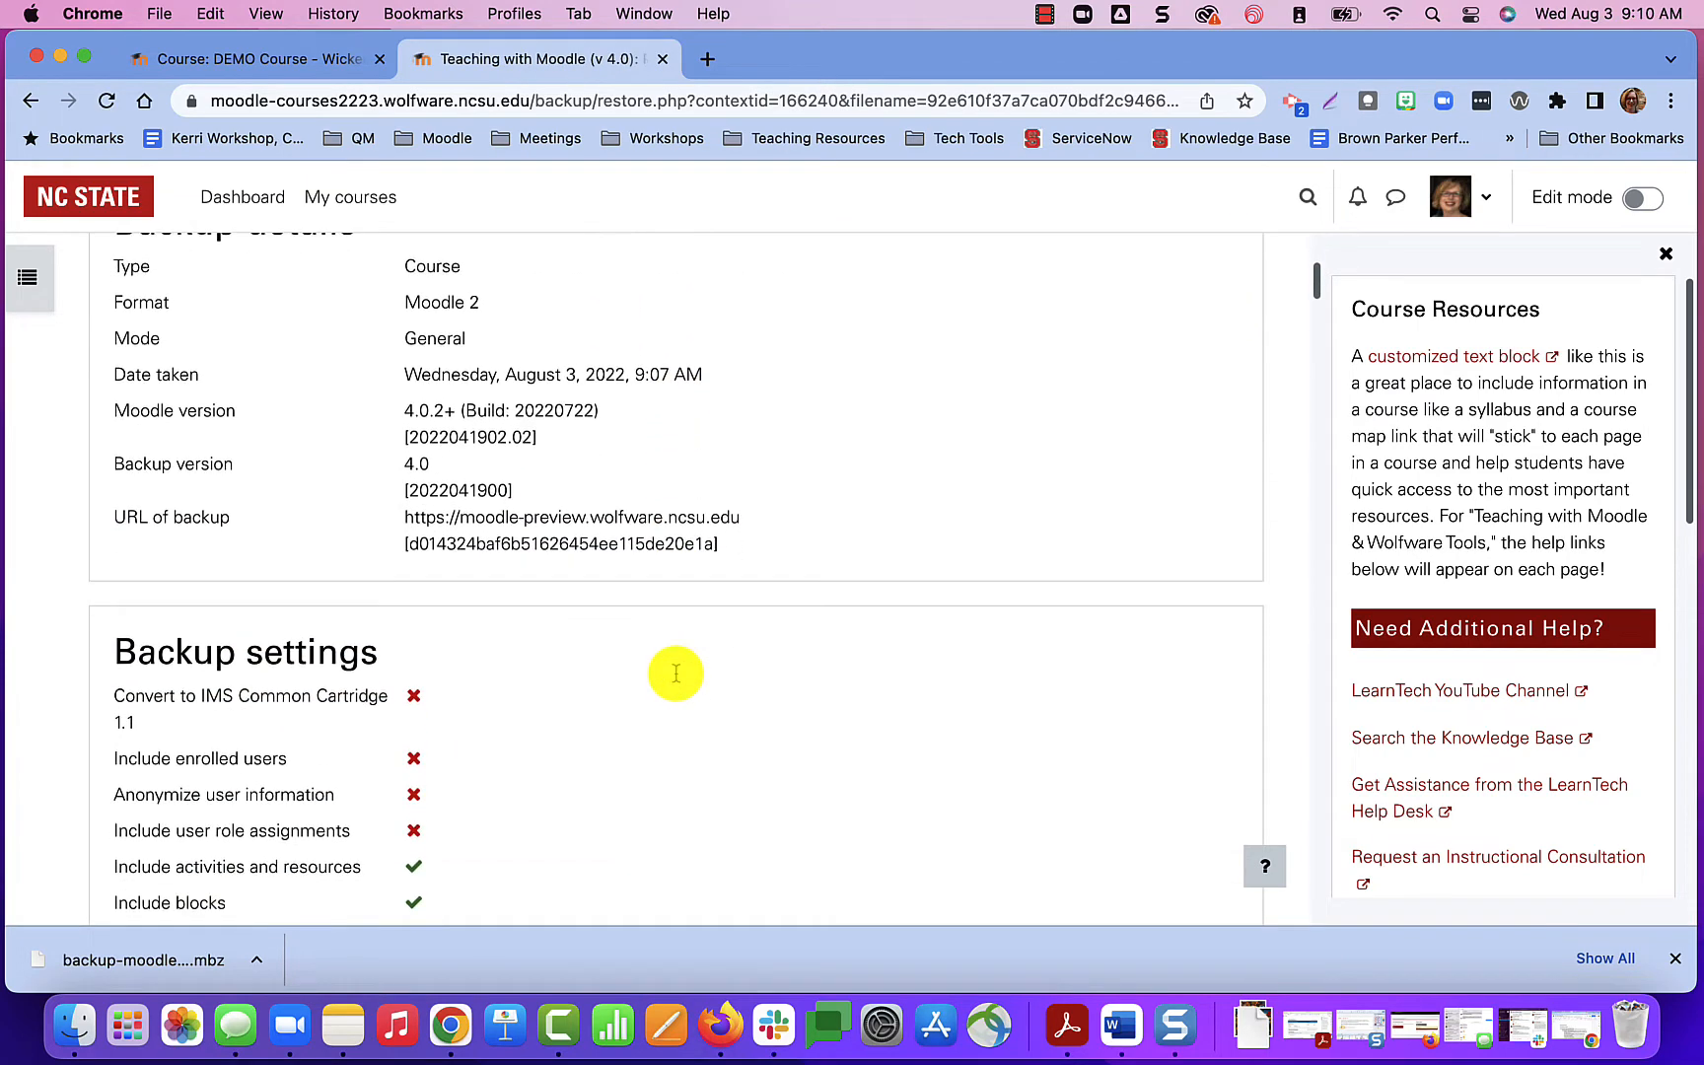
scroll(676, 674, "down", 10)
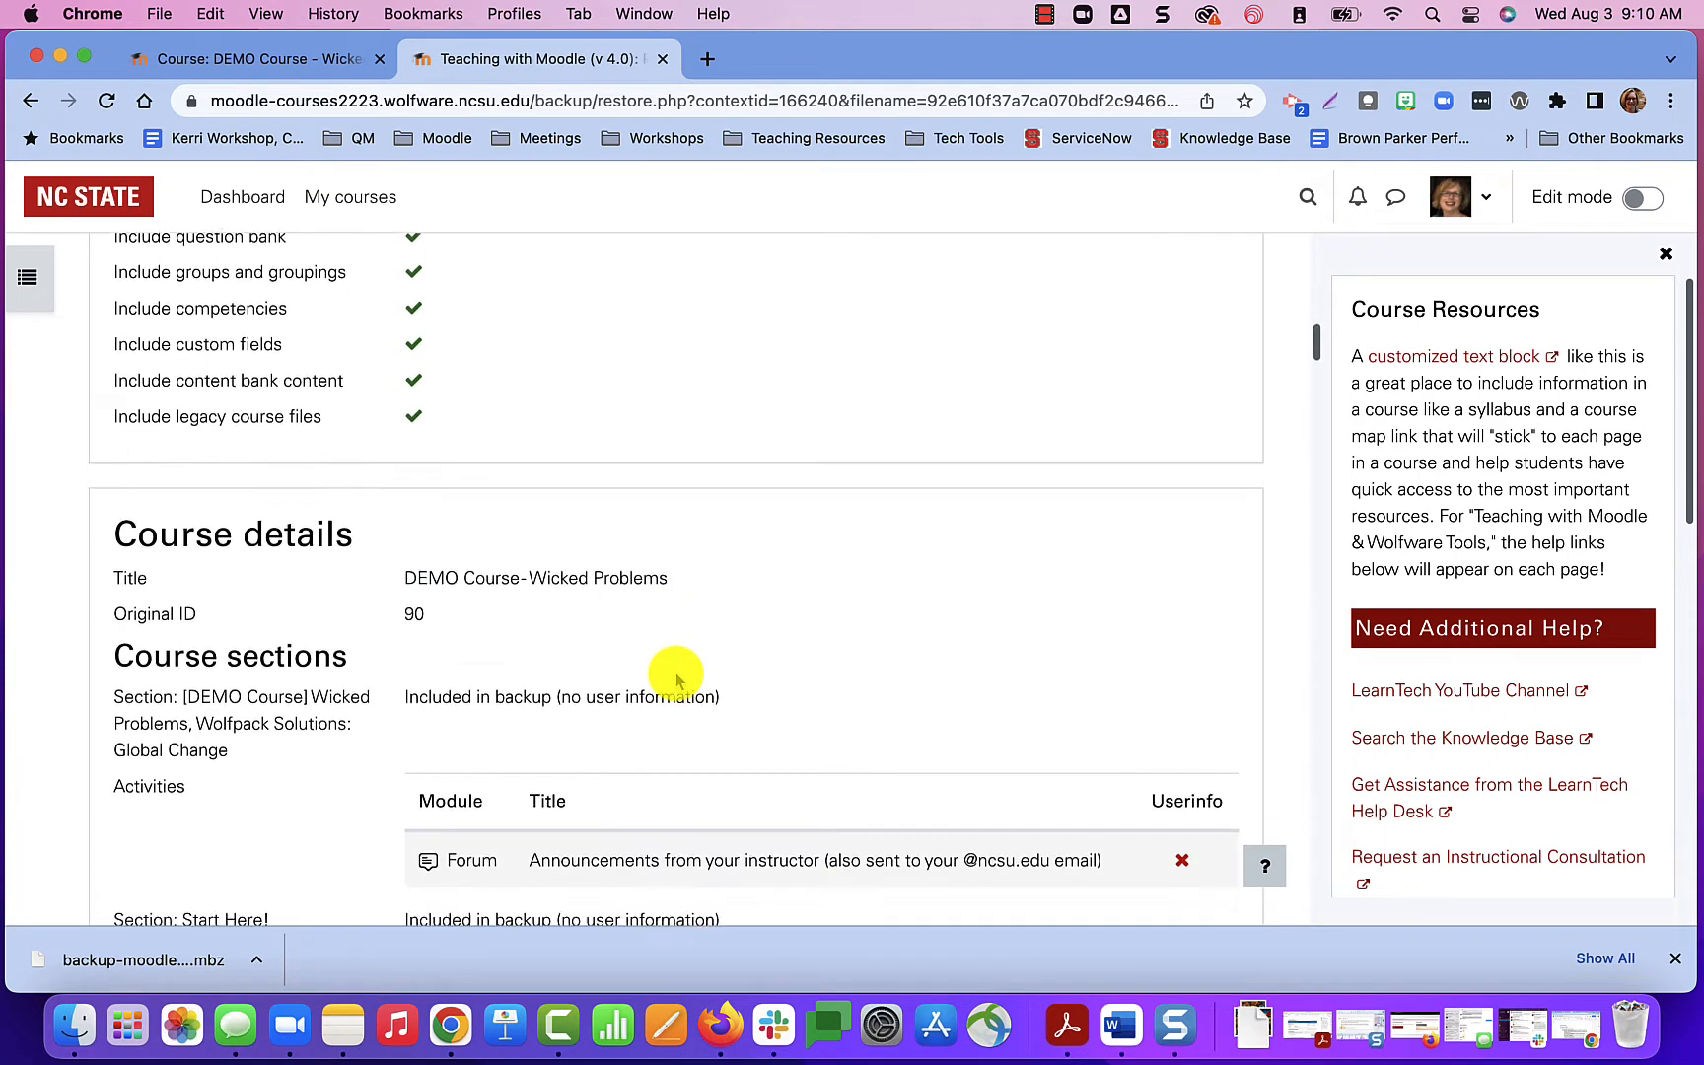
scroll(677, 680, "down", 3)
scroll(677, 681, "down", 20)
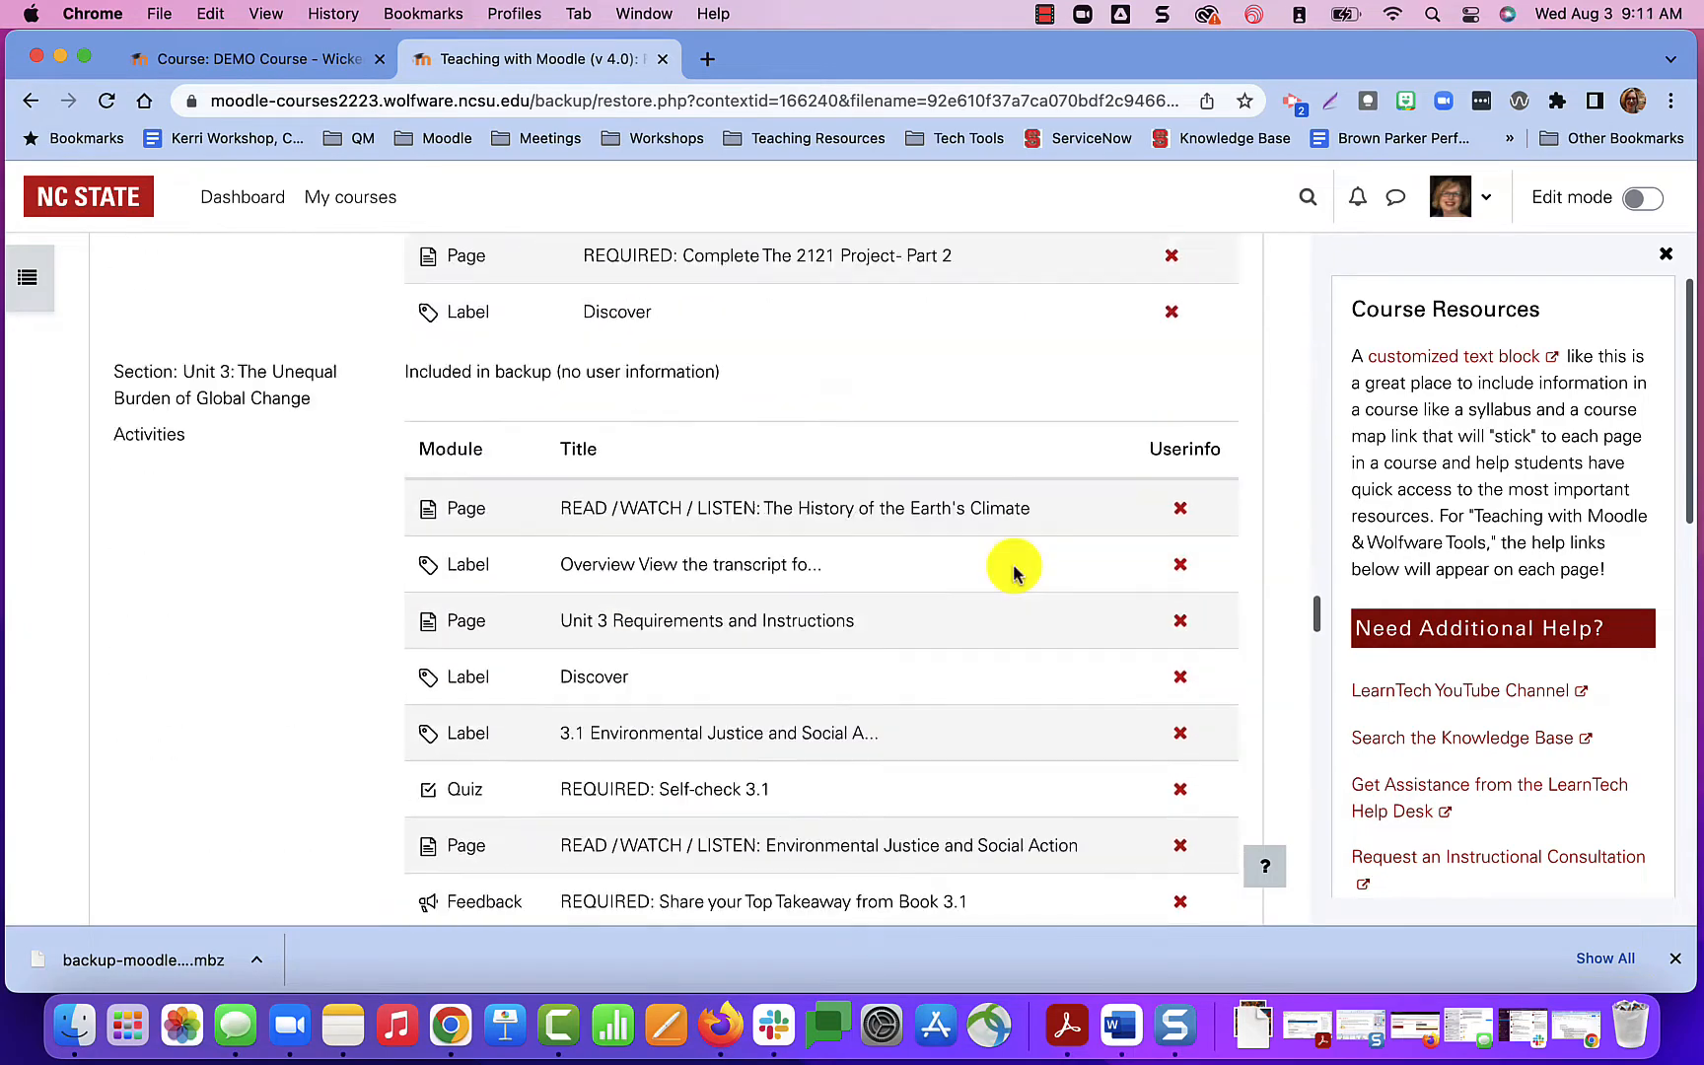
scroll(1014, 572, "down", 20)
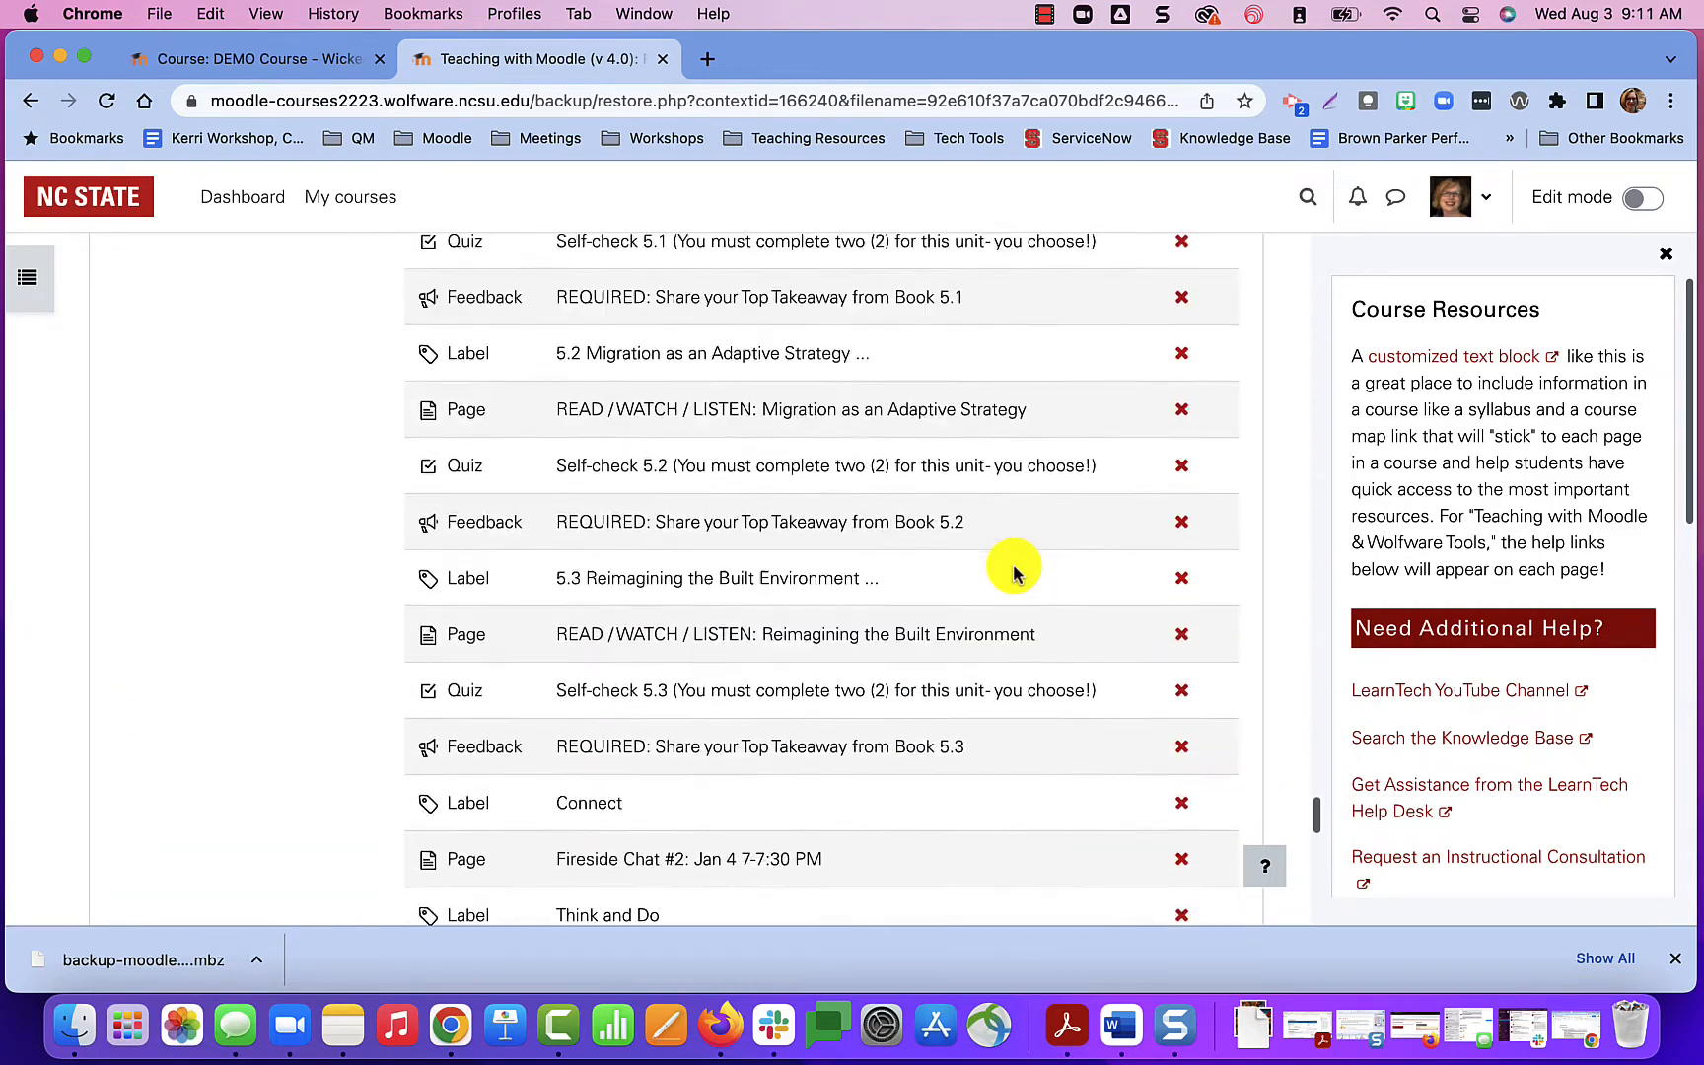
left_click(678, 765)
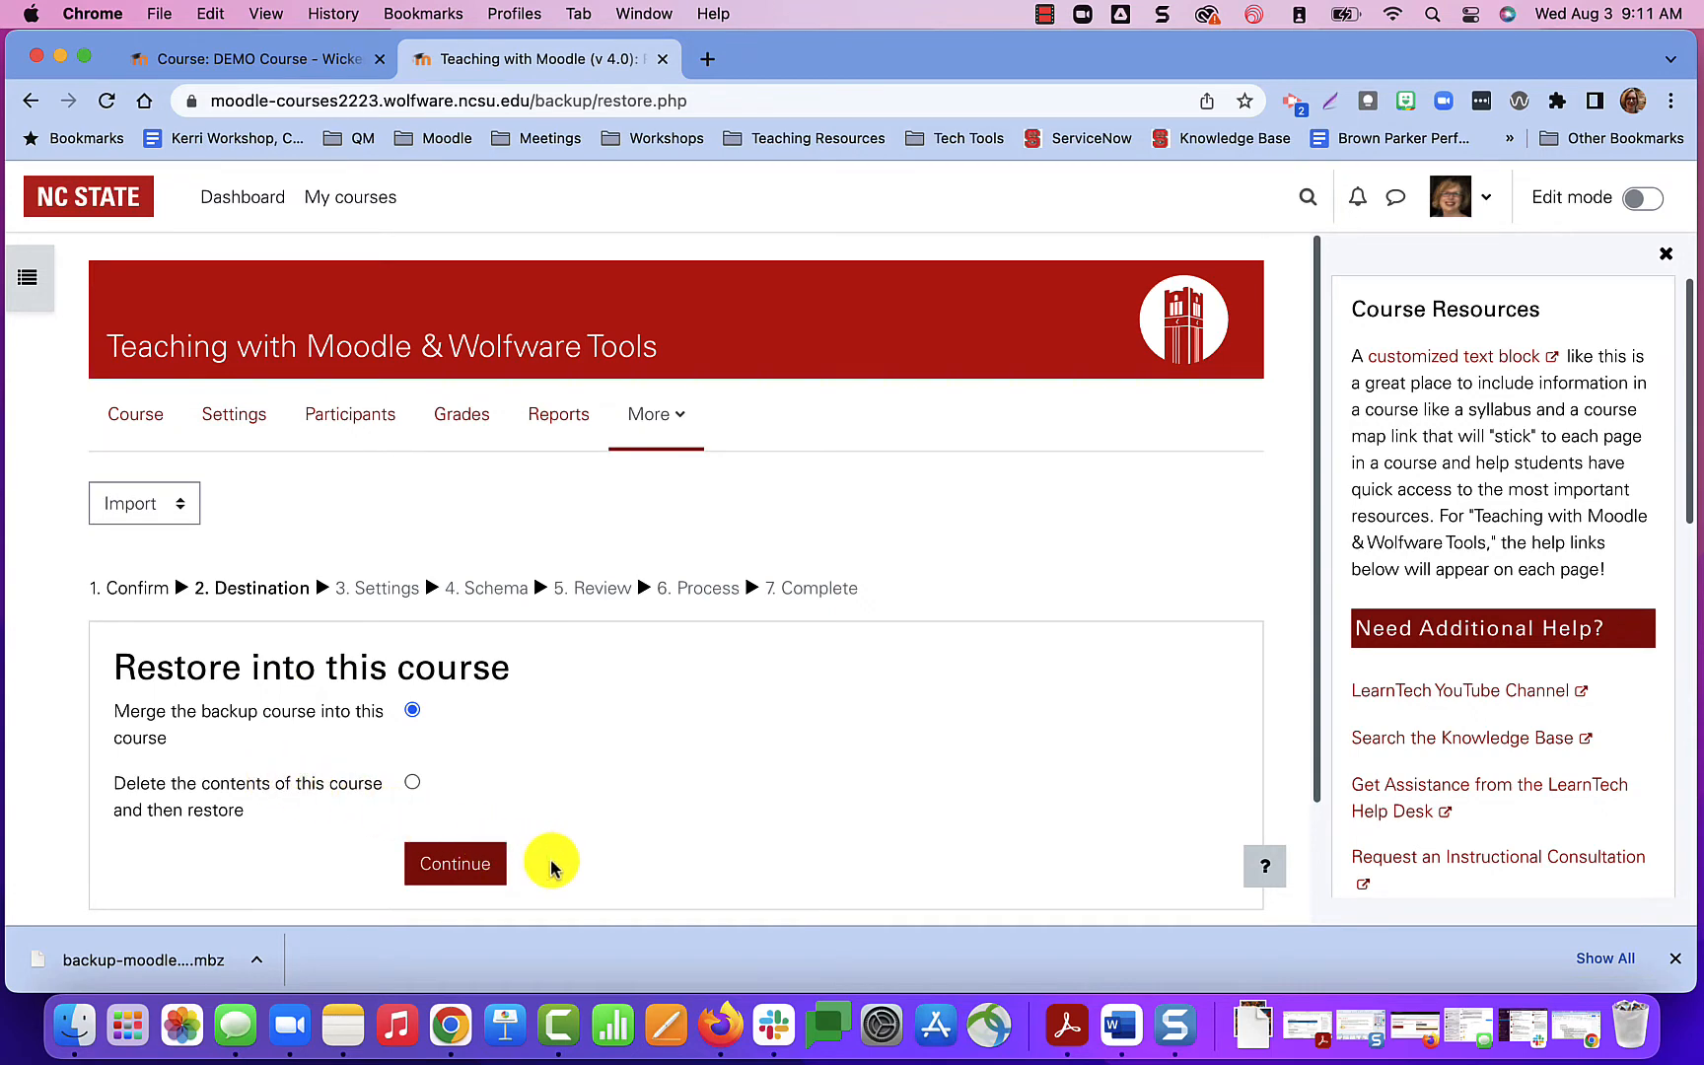
Keep the option to merge the backup course into this course, and proceed with the default restore settings.
scroll(551, 868, "down", 3)
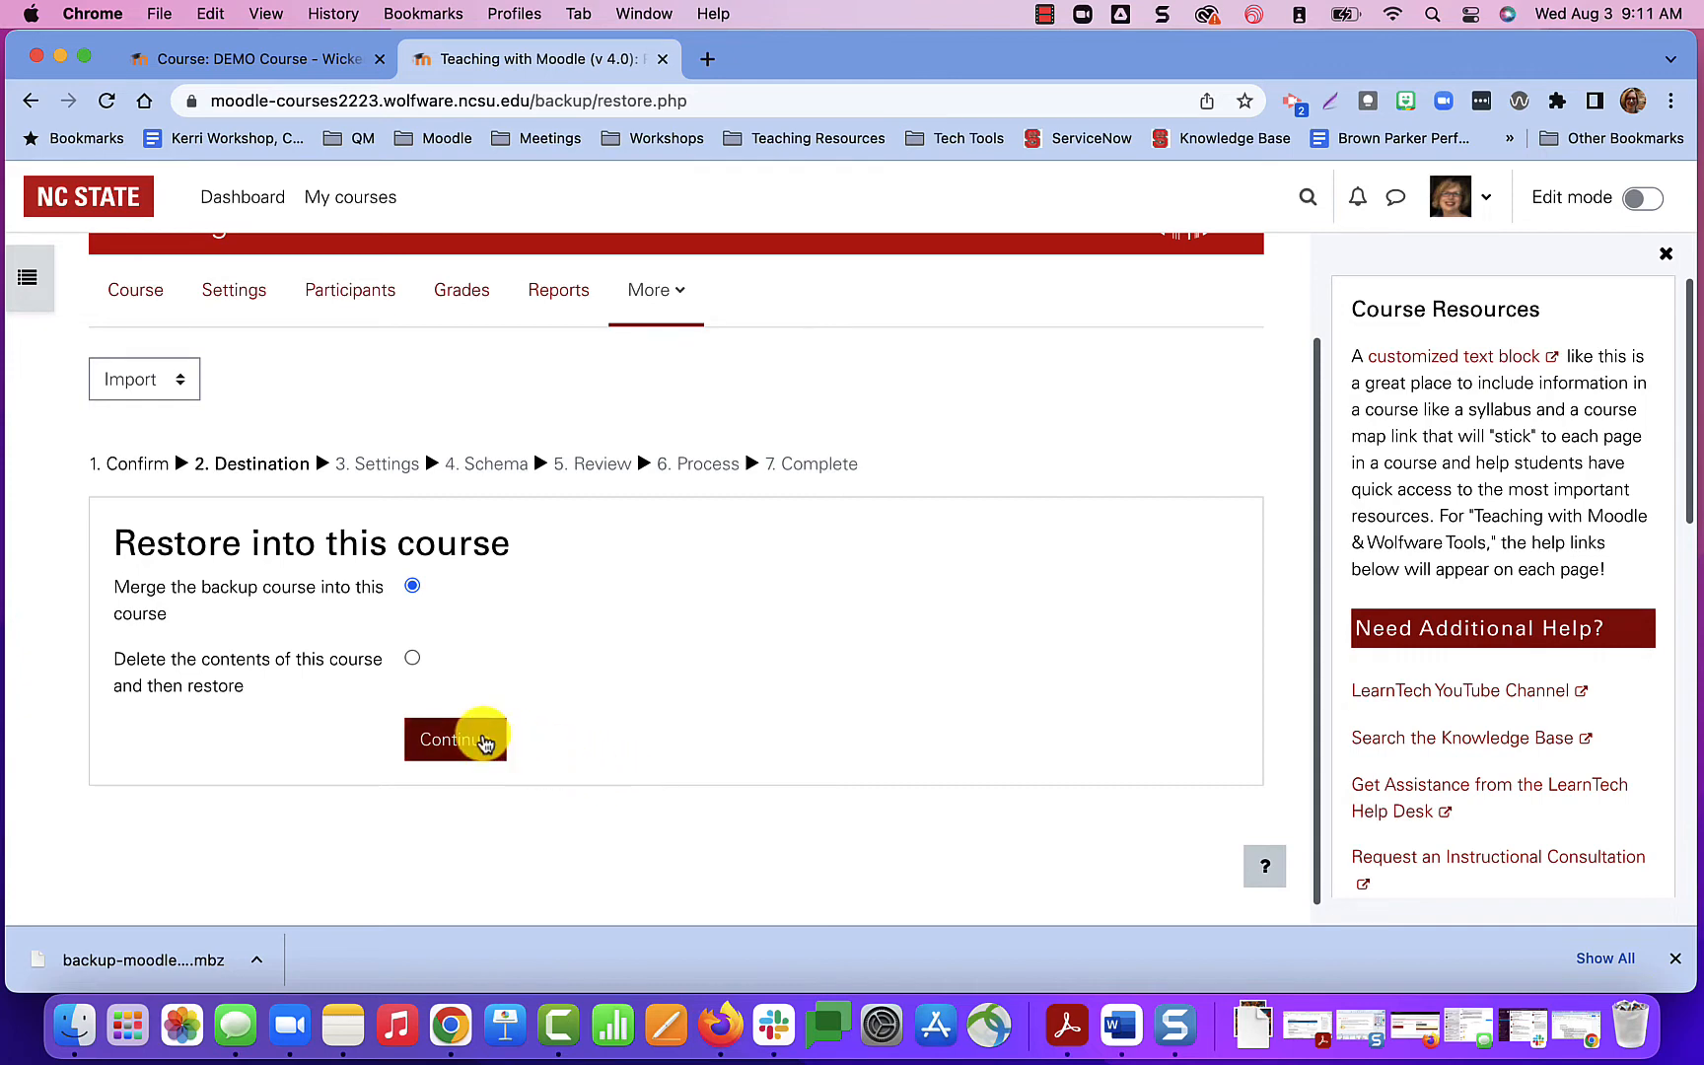
left_click(484, 743)
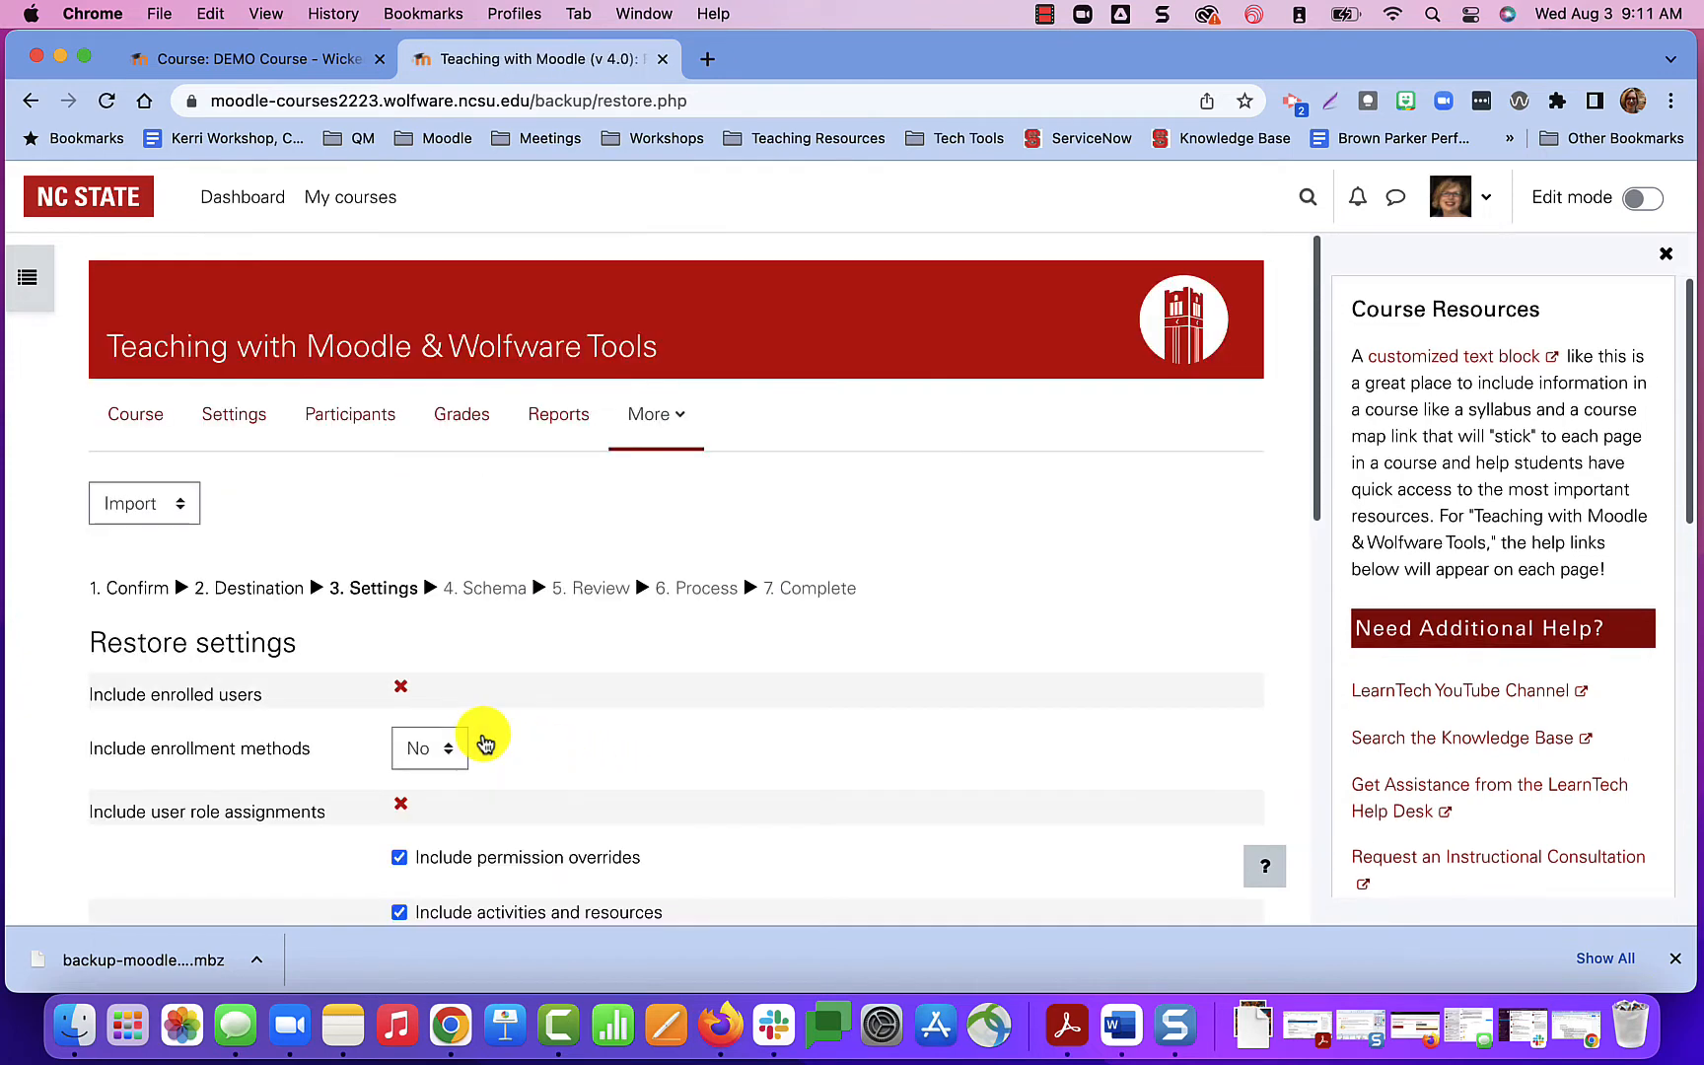
scroll(800, 824, "down", 5)
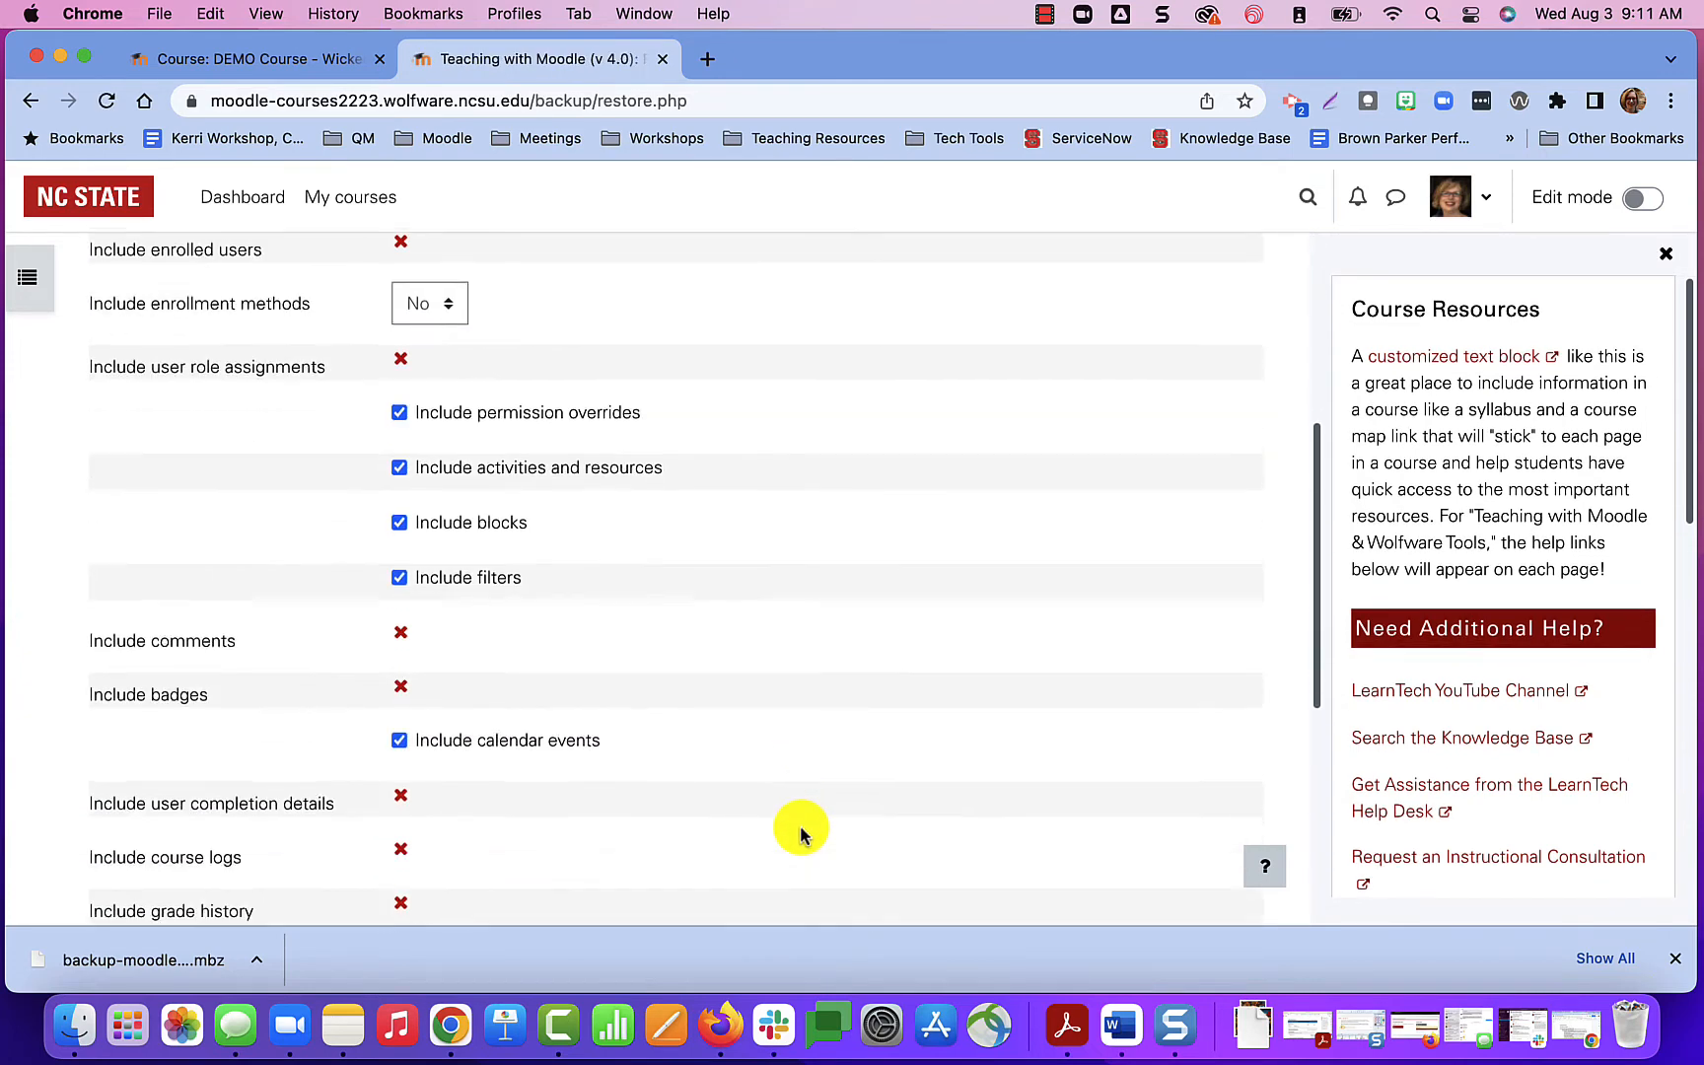
scroll(800, 826, "up", 2)
scroll(800, 826, "down", 4)
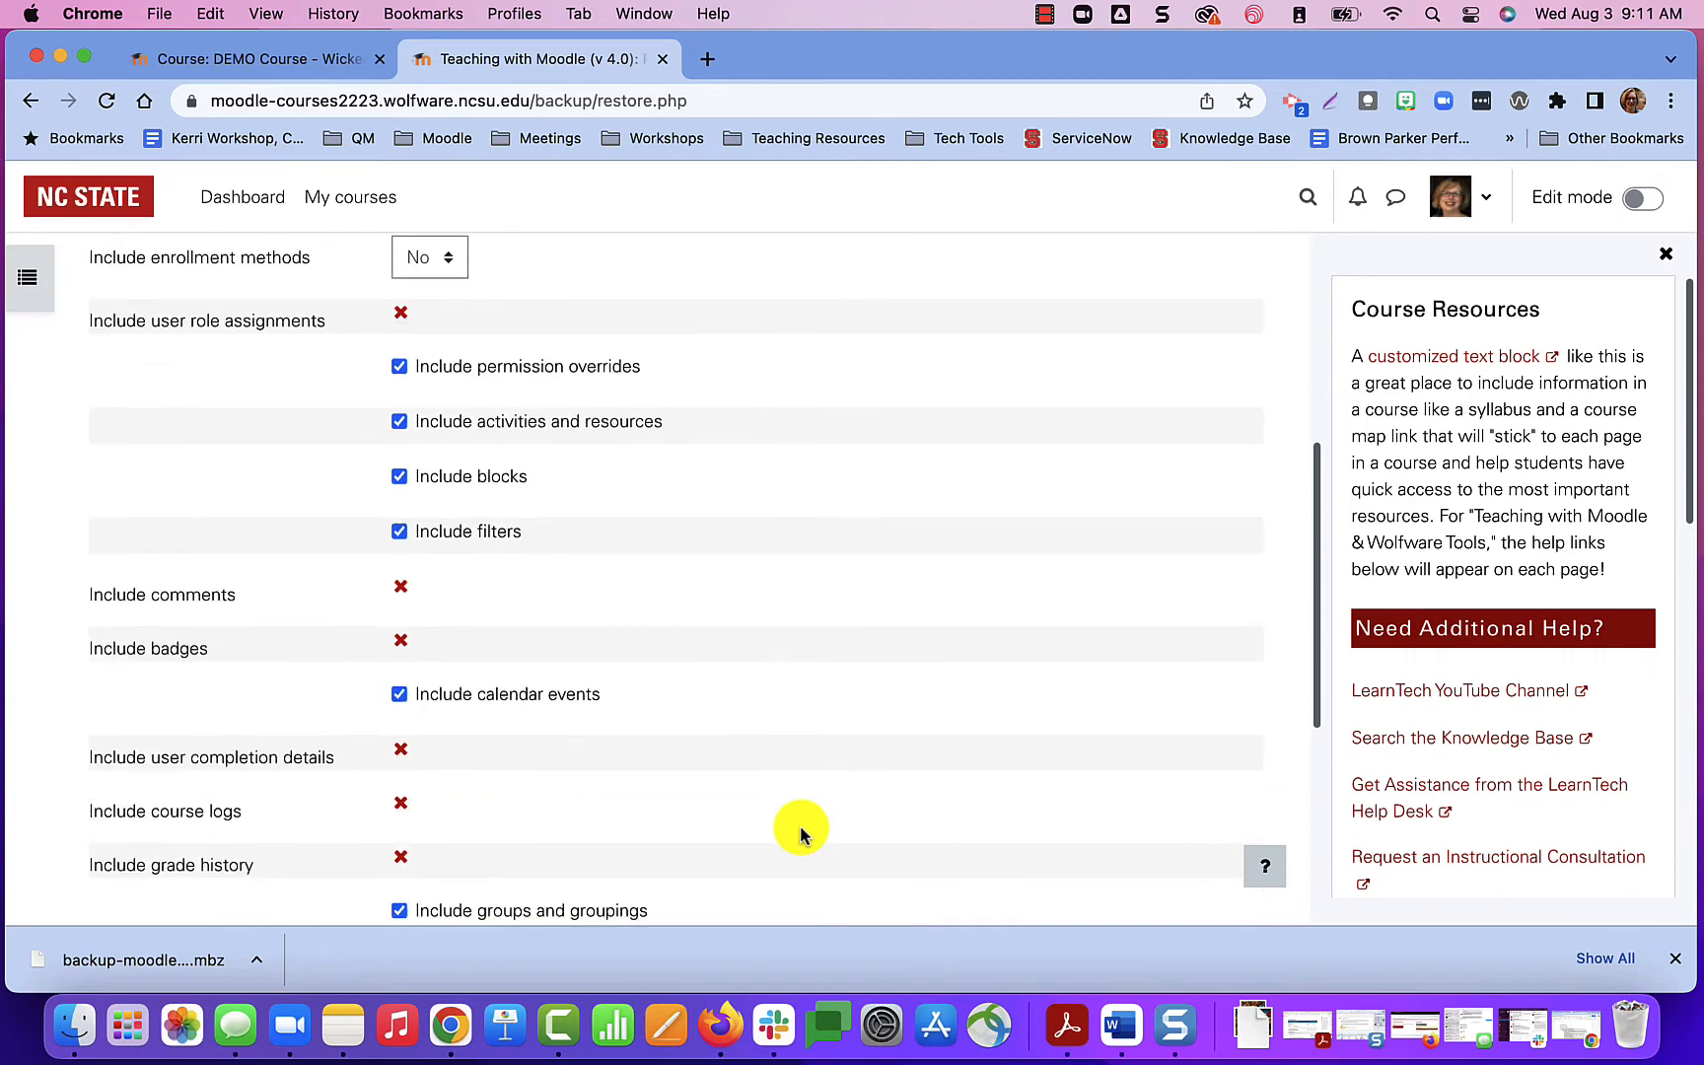
scroll(800, 825, "down", 3)
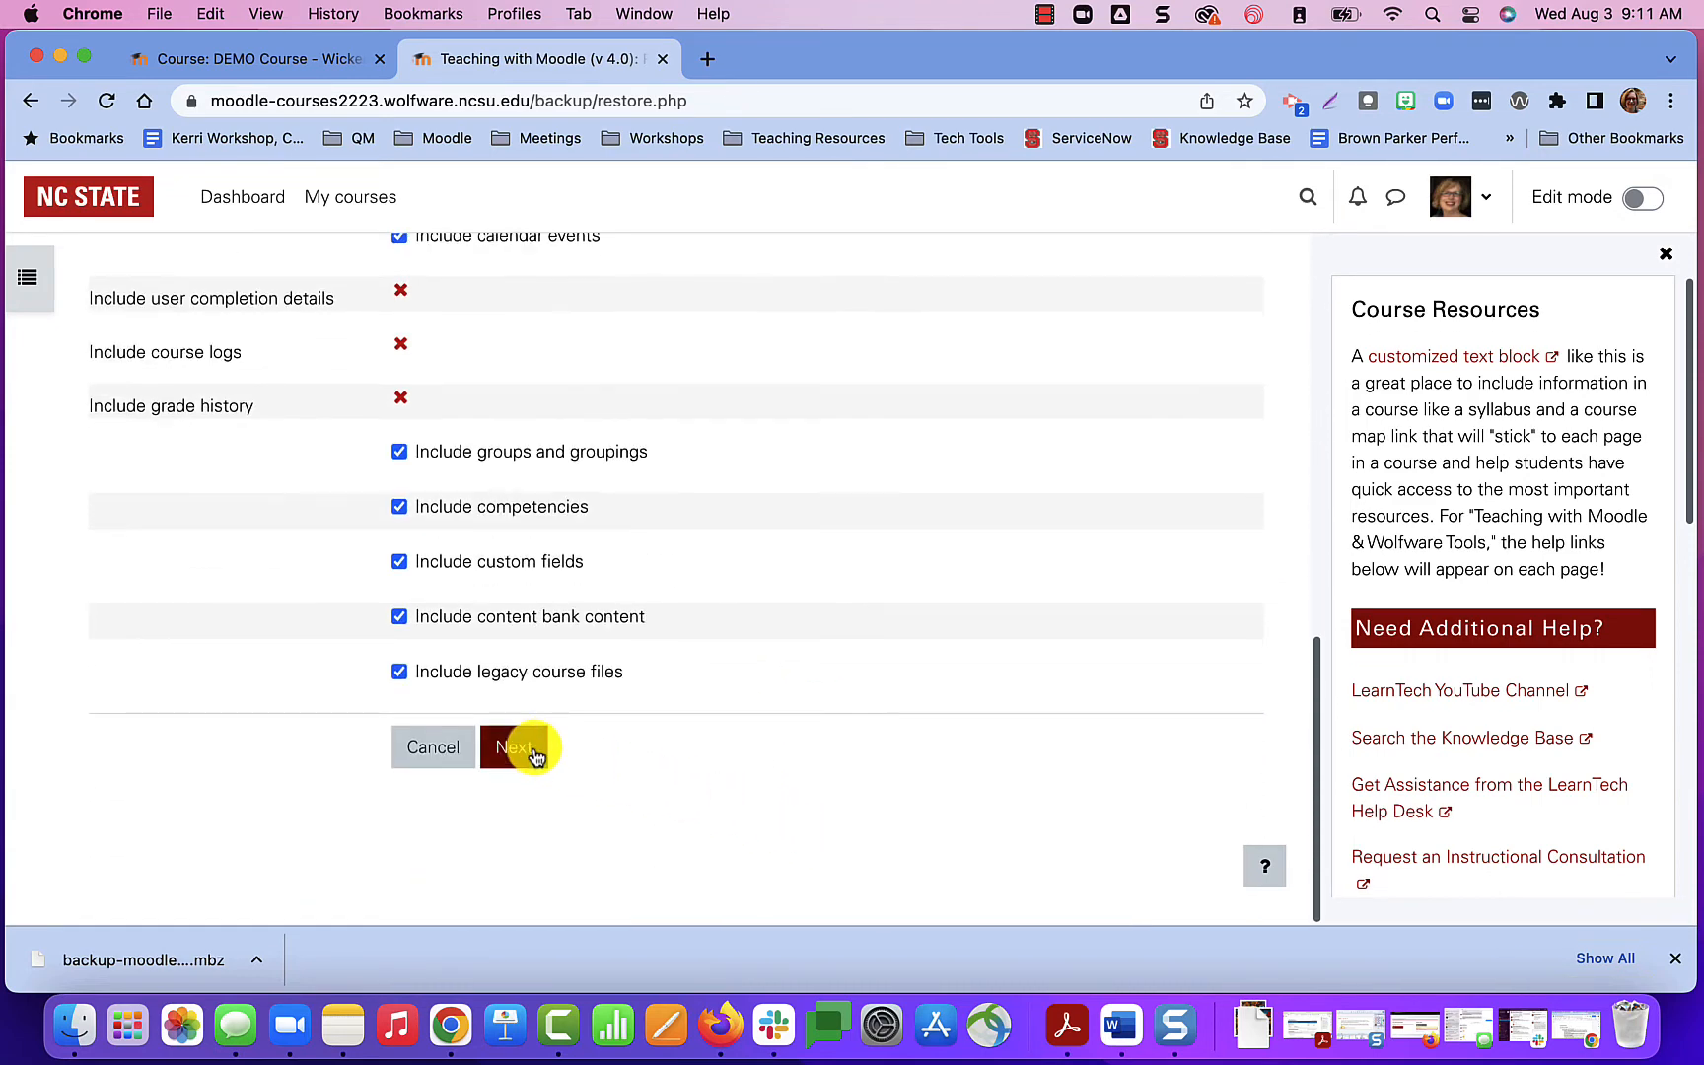
left_click(523, 748)
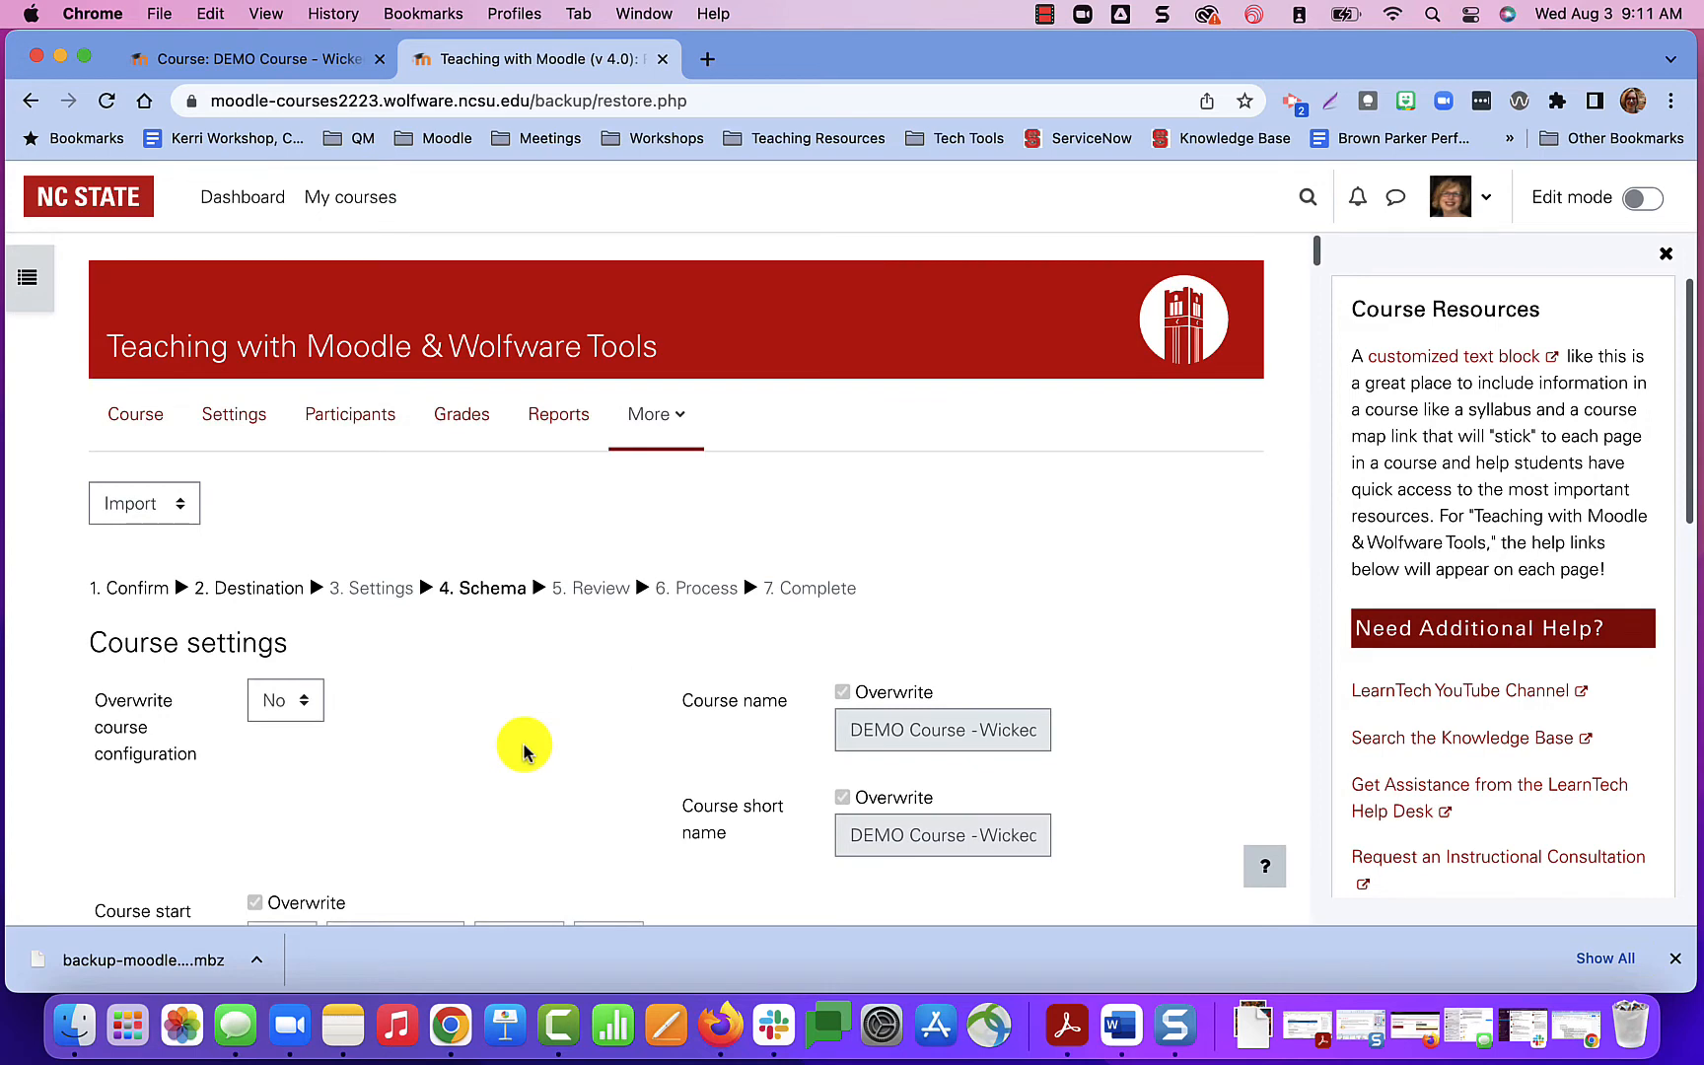
Keep Overwrite course configuration at No and all sections and activities selected in the schema, and proceed to the review.
scroll(524, 742, "down", 4)
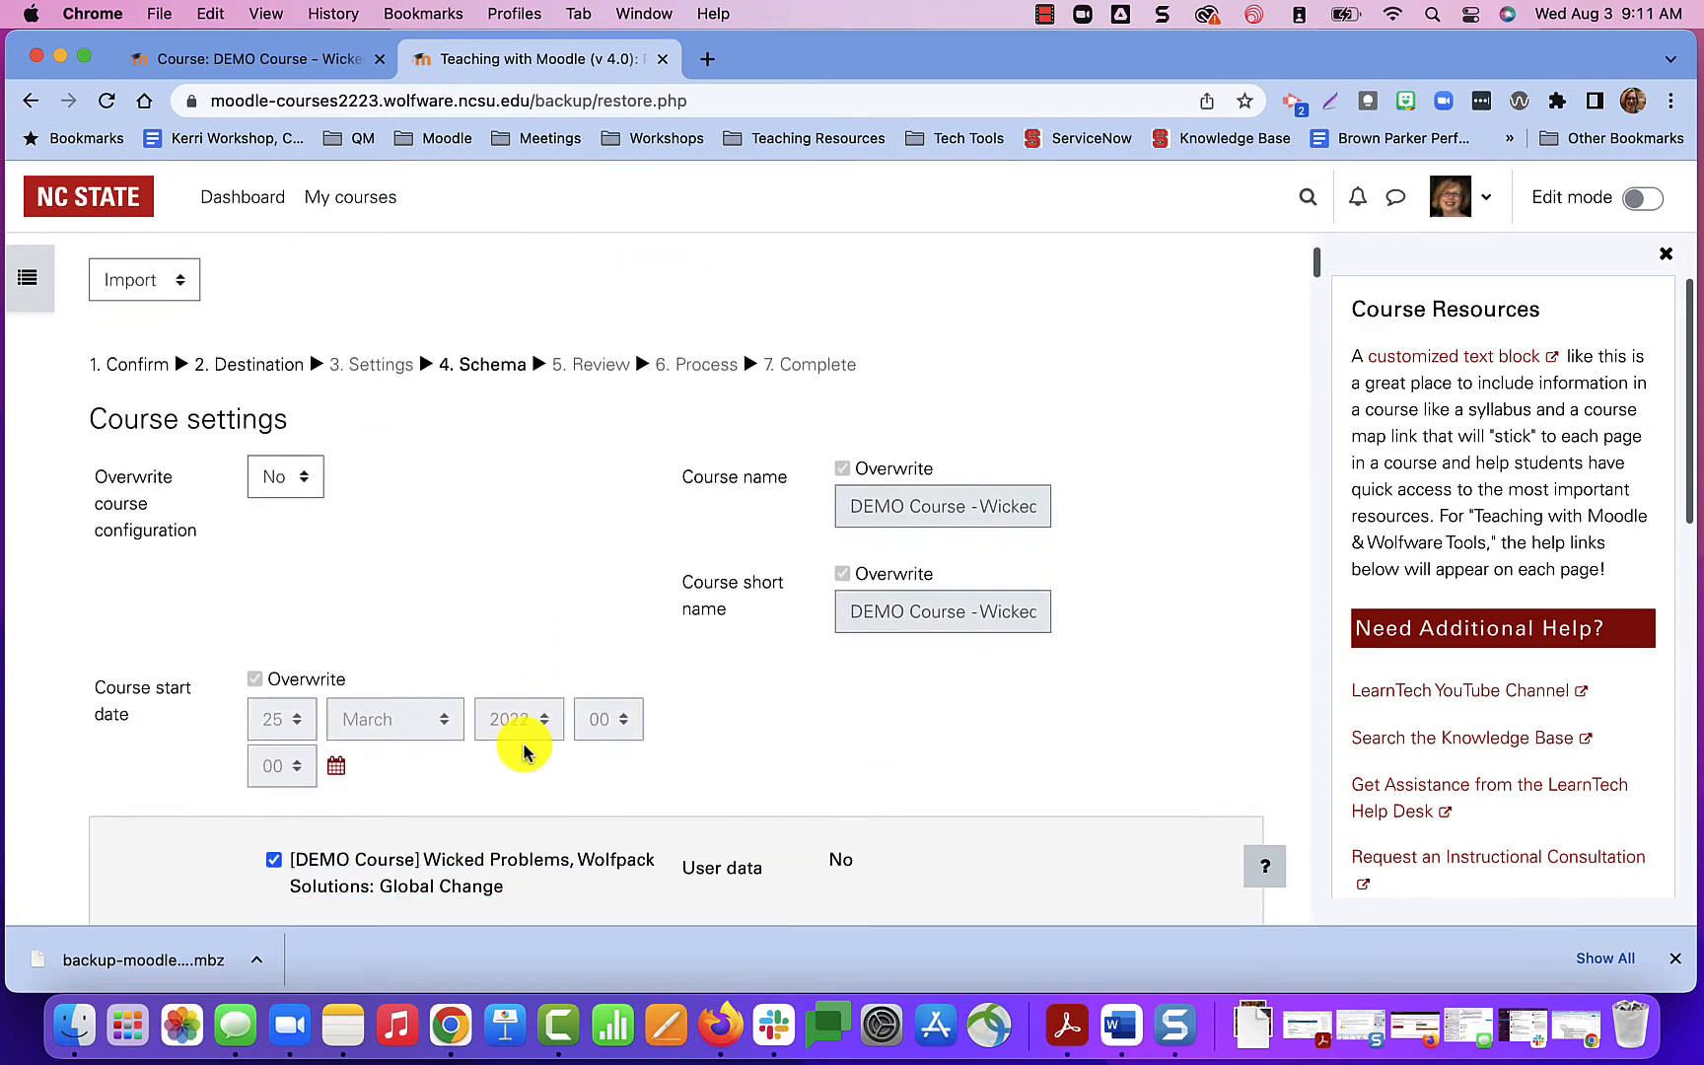
scroll(524, 750, "down", 12)
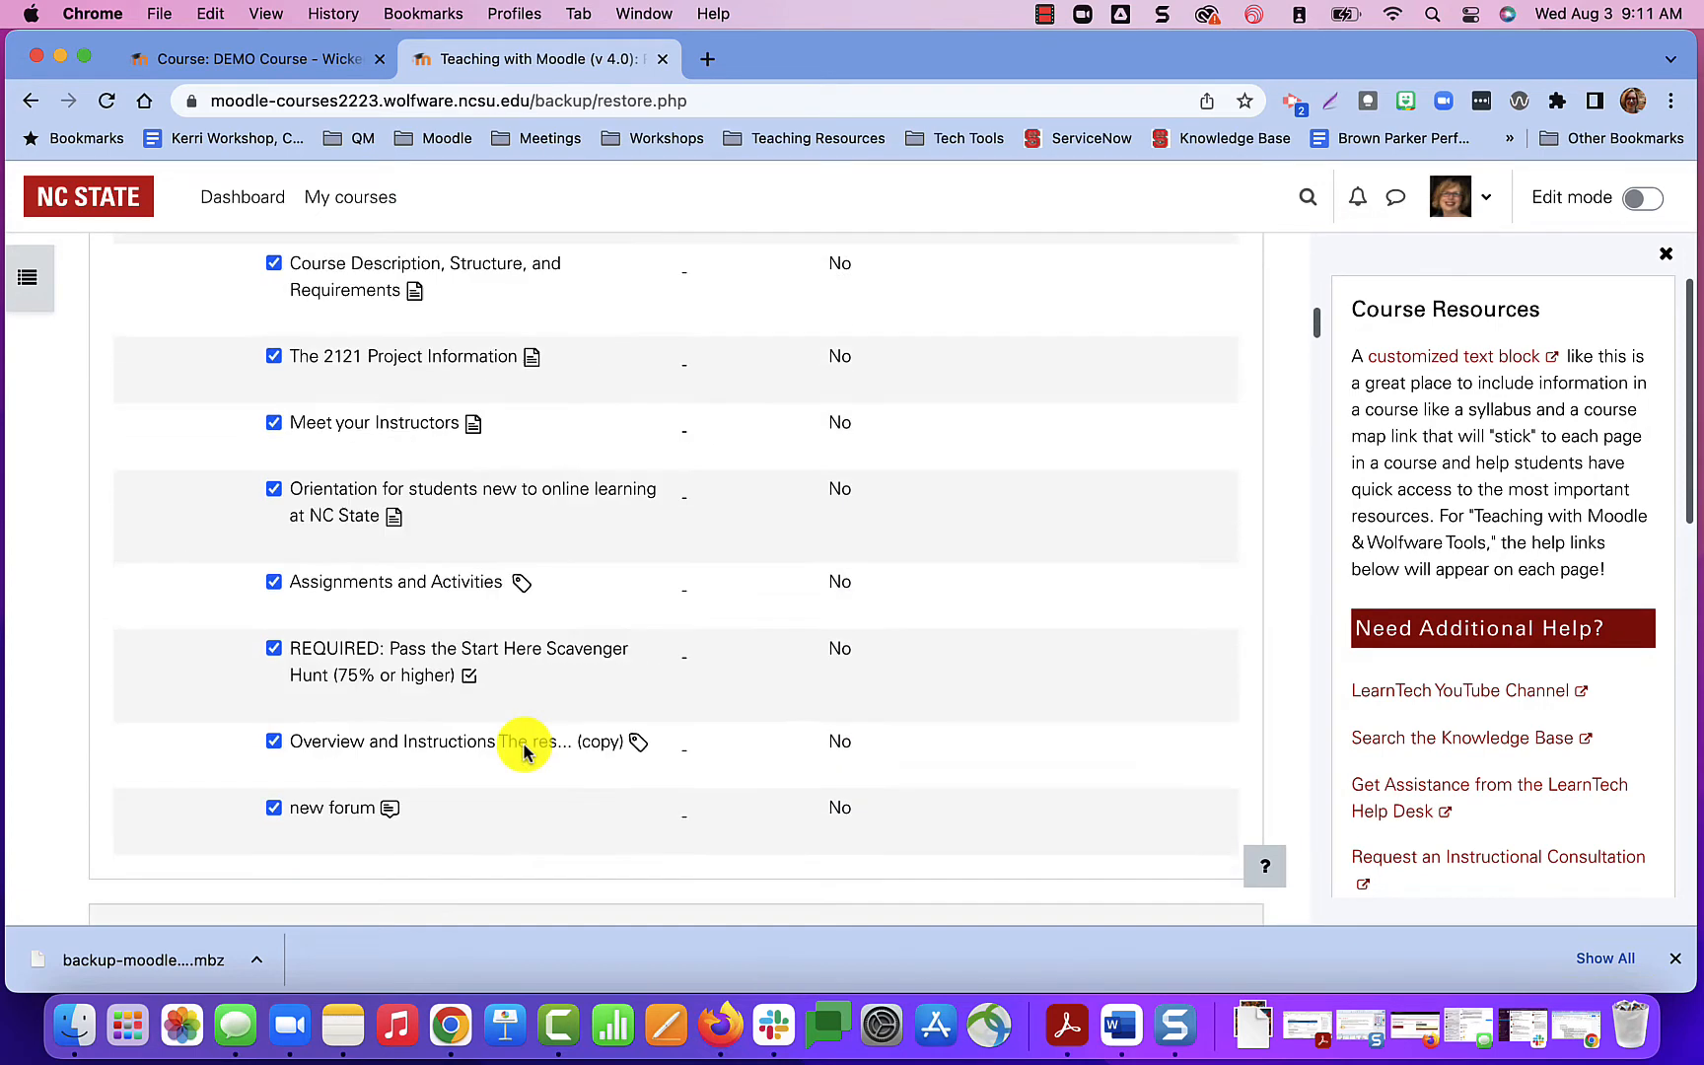
scroll(524, 750, "down", 6)
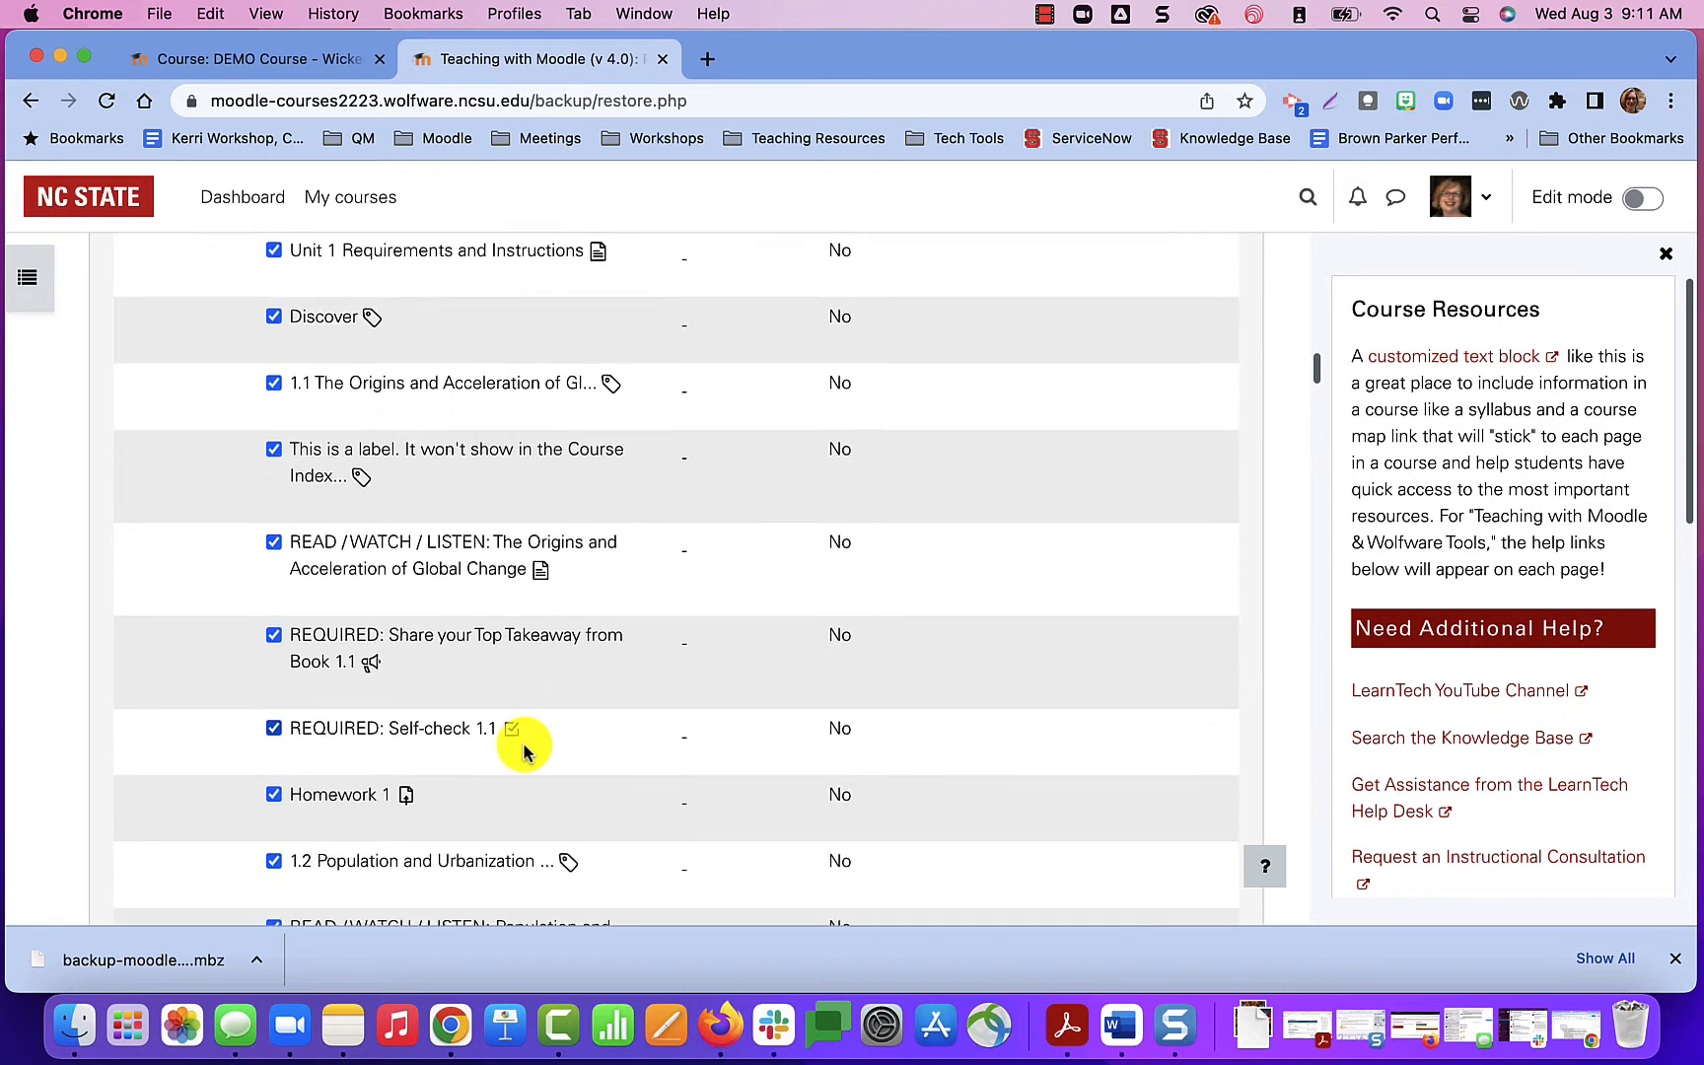
scroll(524, 751, "down", 8)
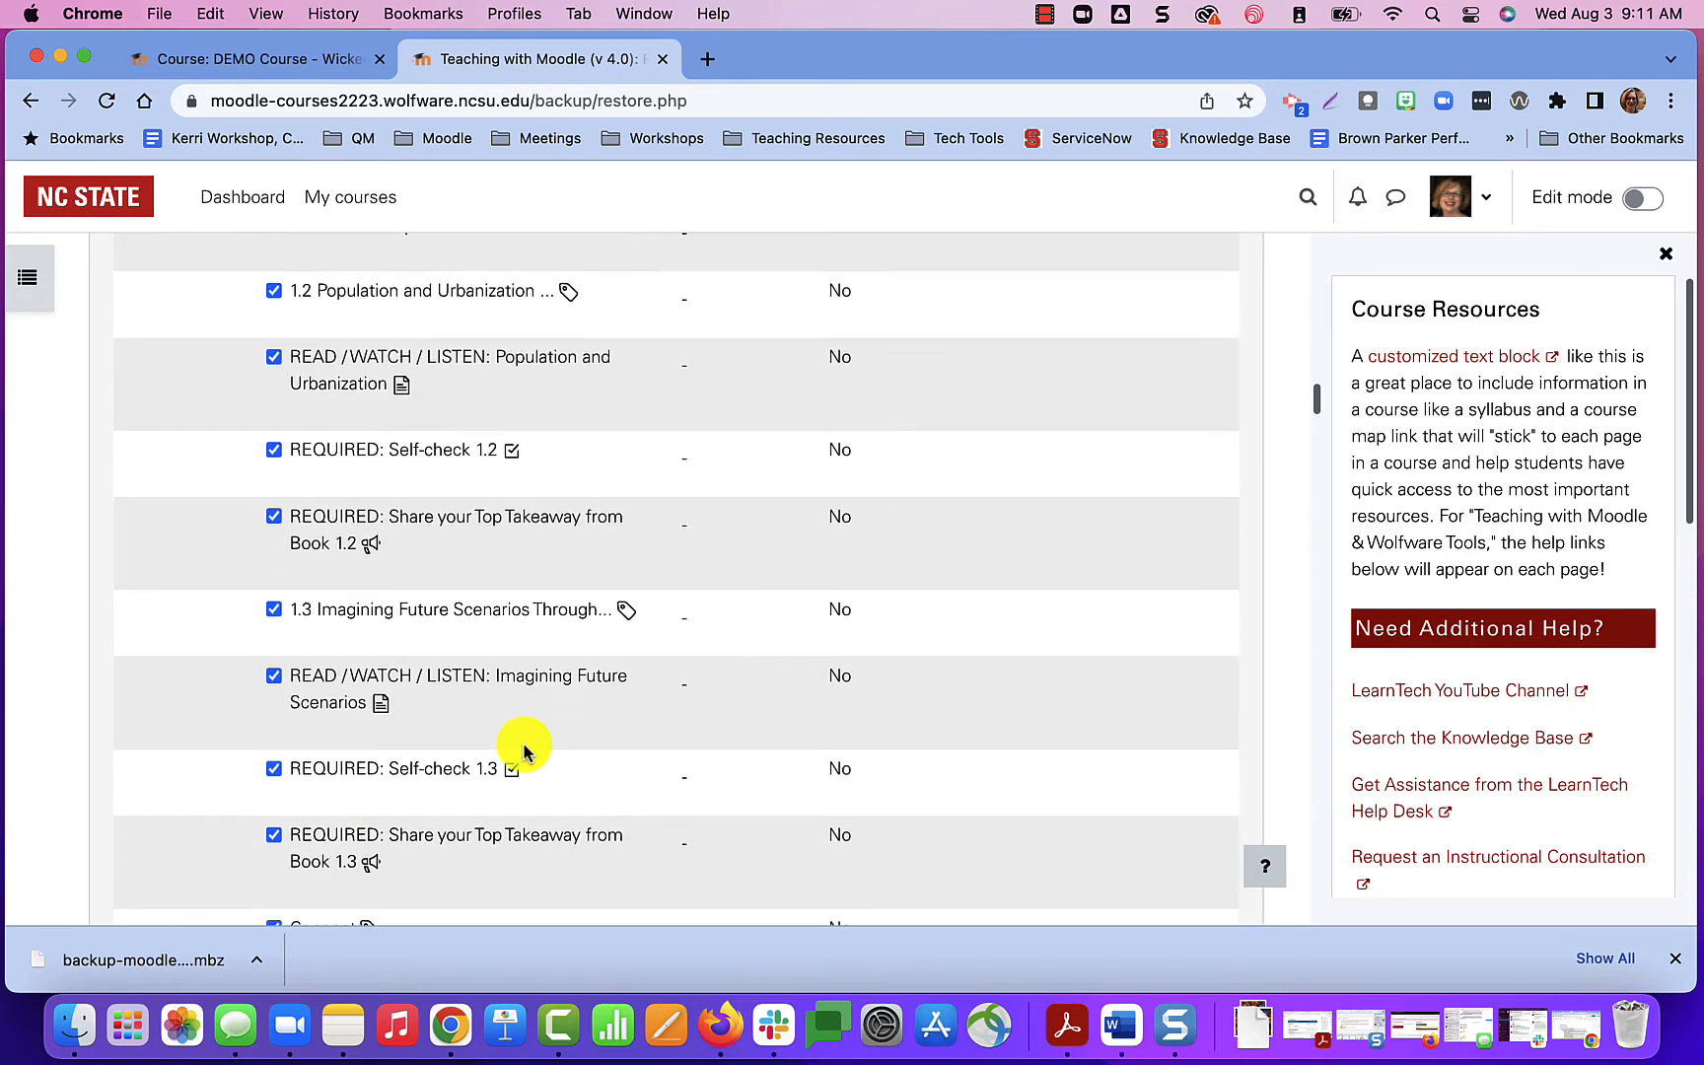
scroll(524, 751, "down", 15)
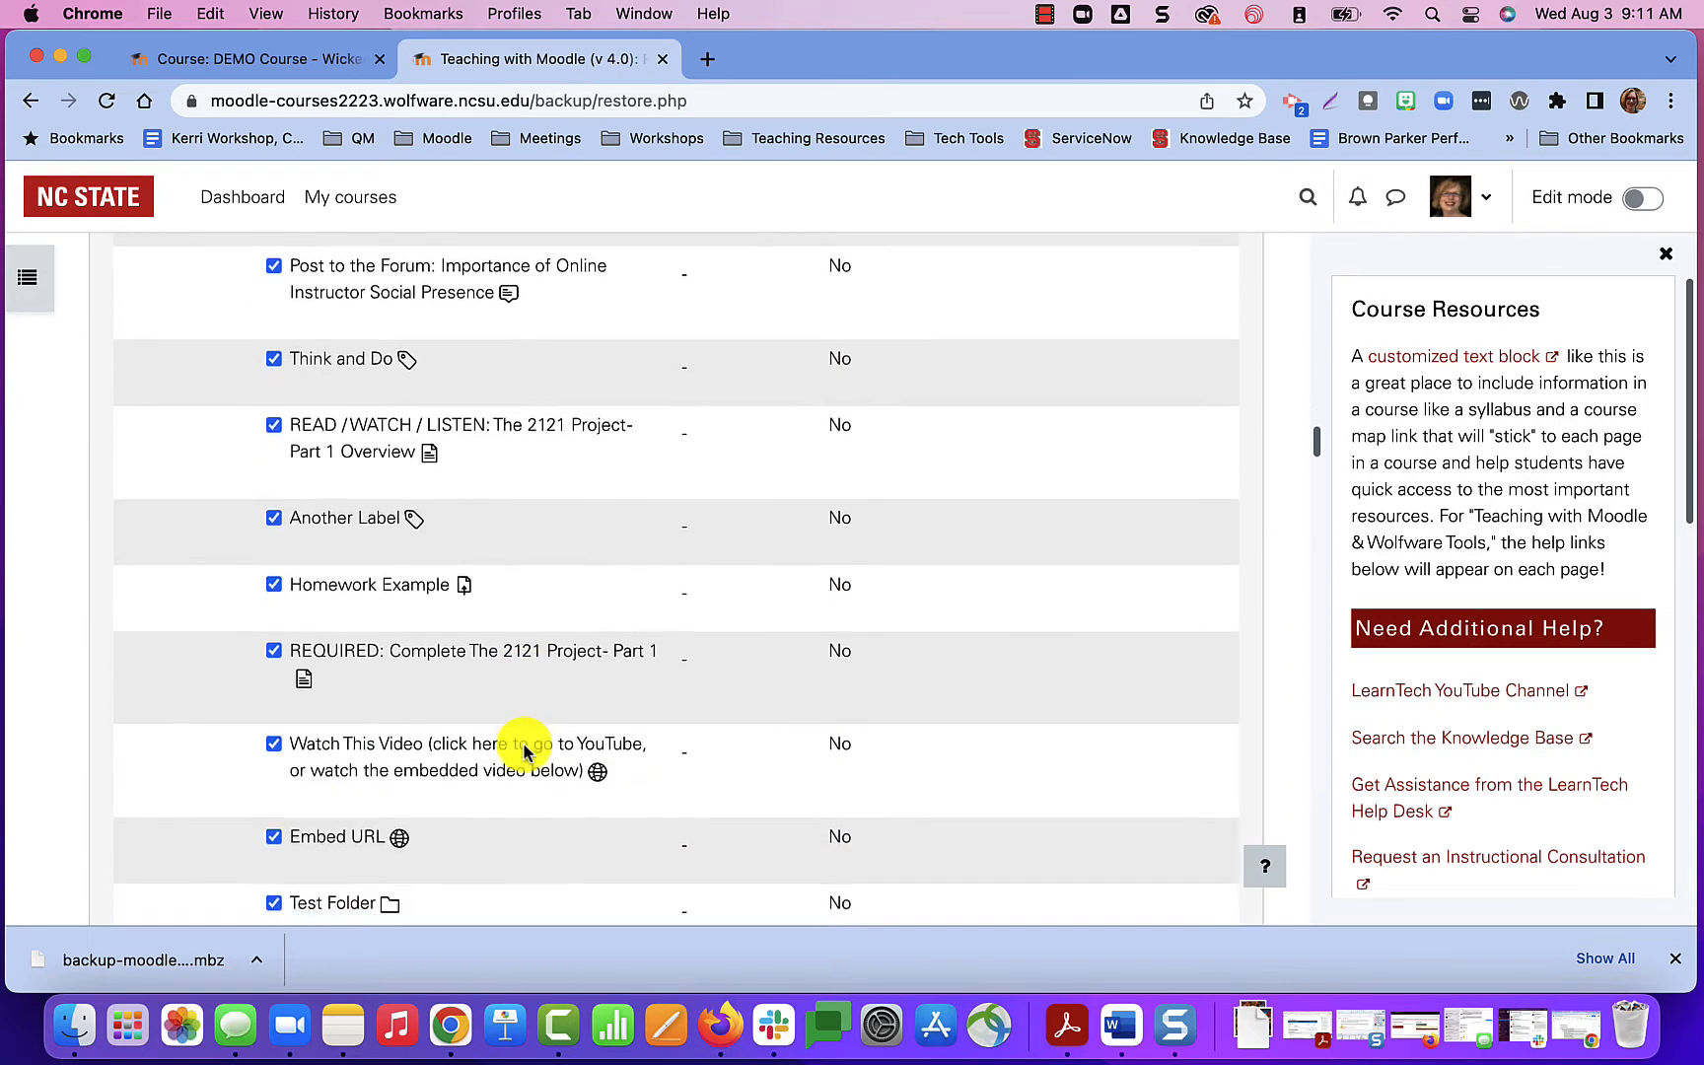
scroll(524, 751, "down", 20)
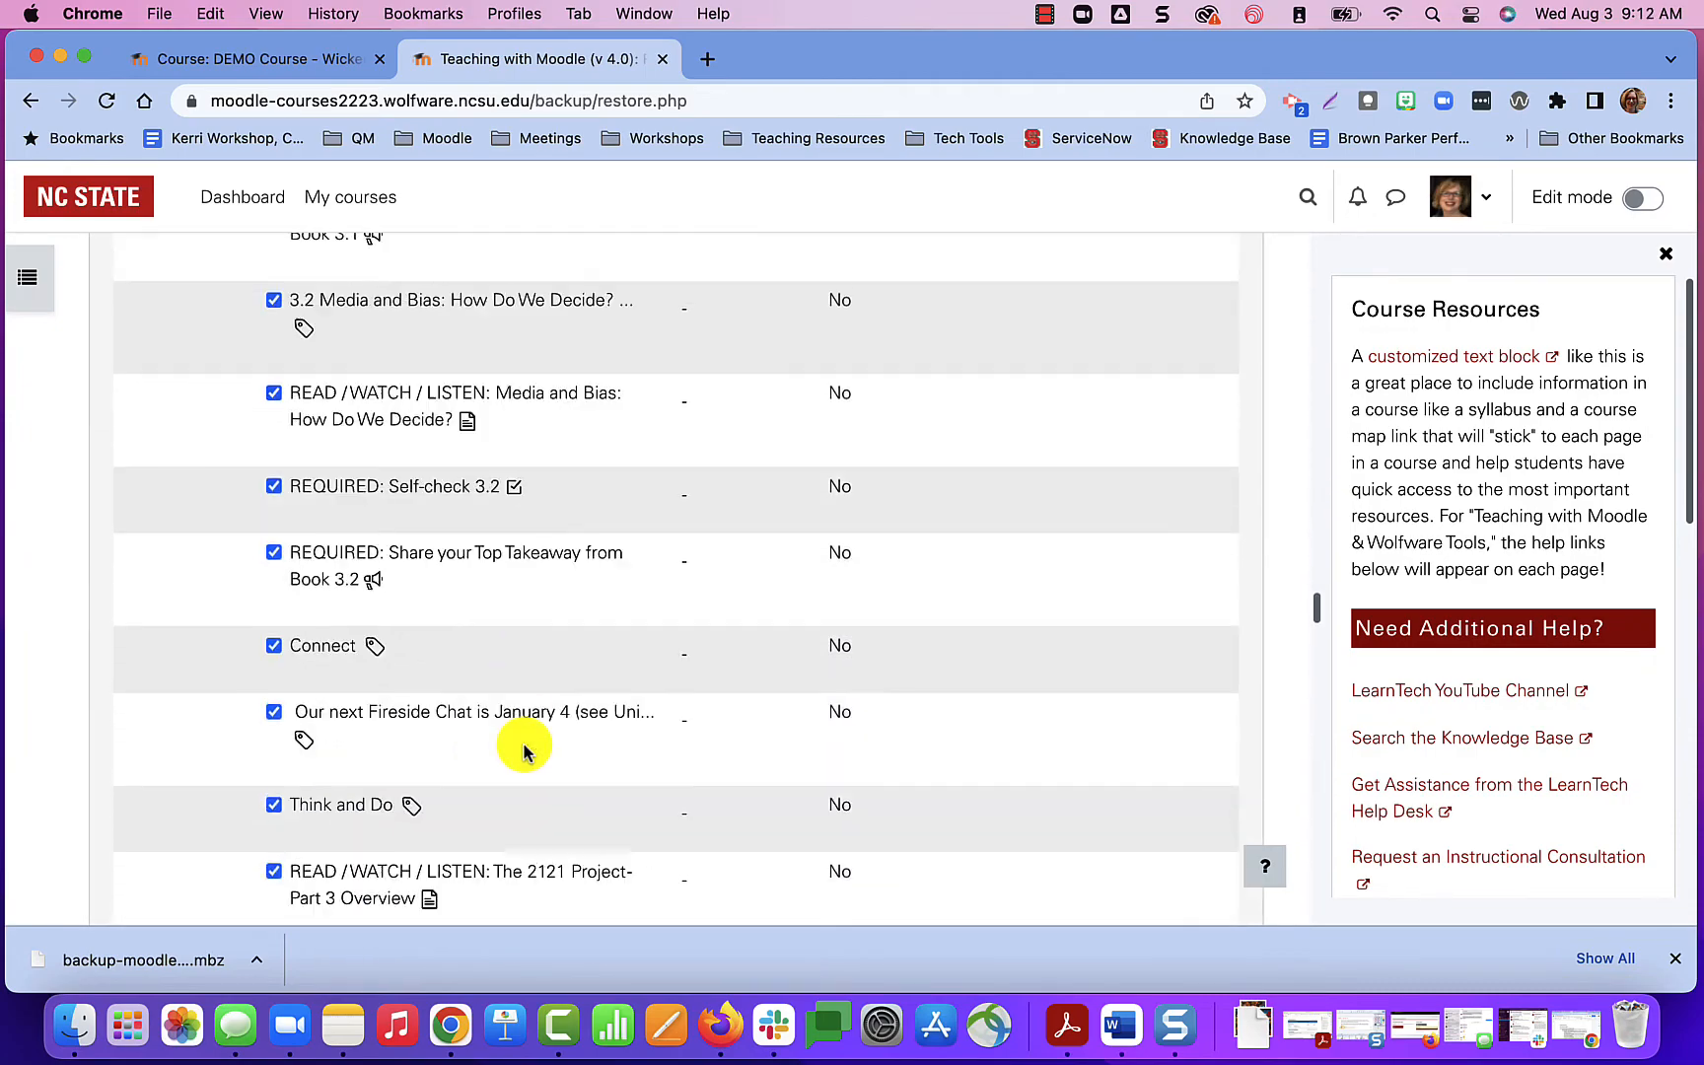
scroll(524, 752, "down", 20)
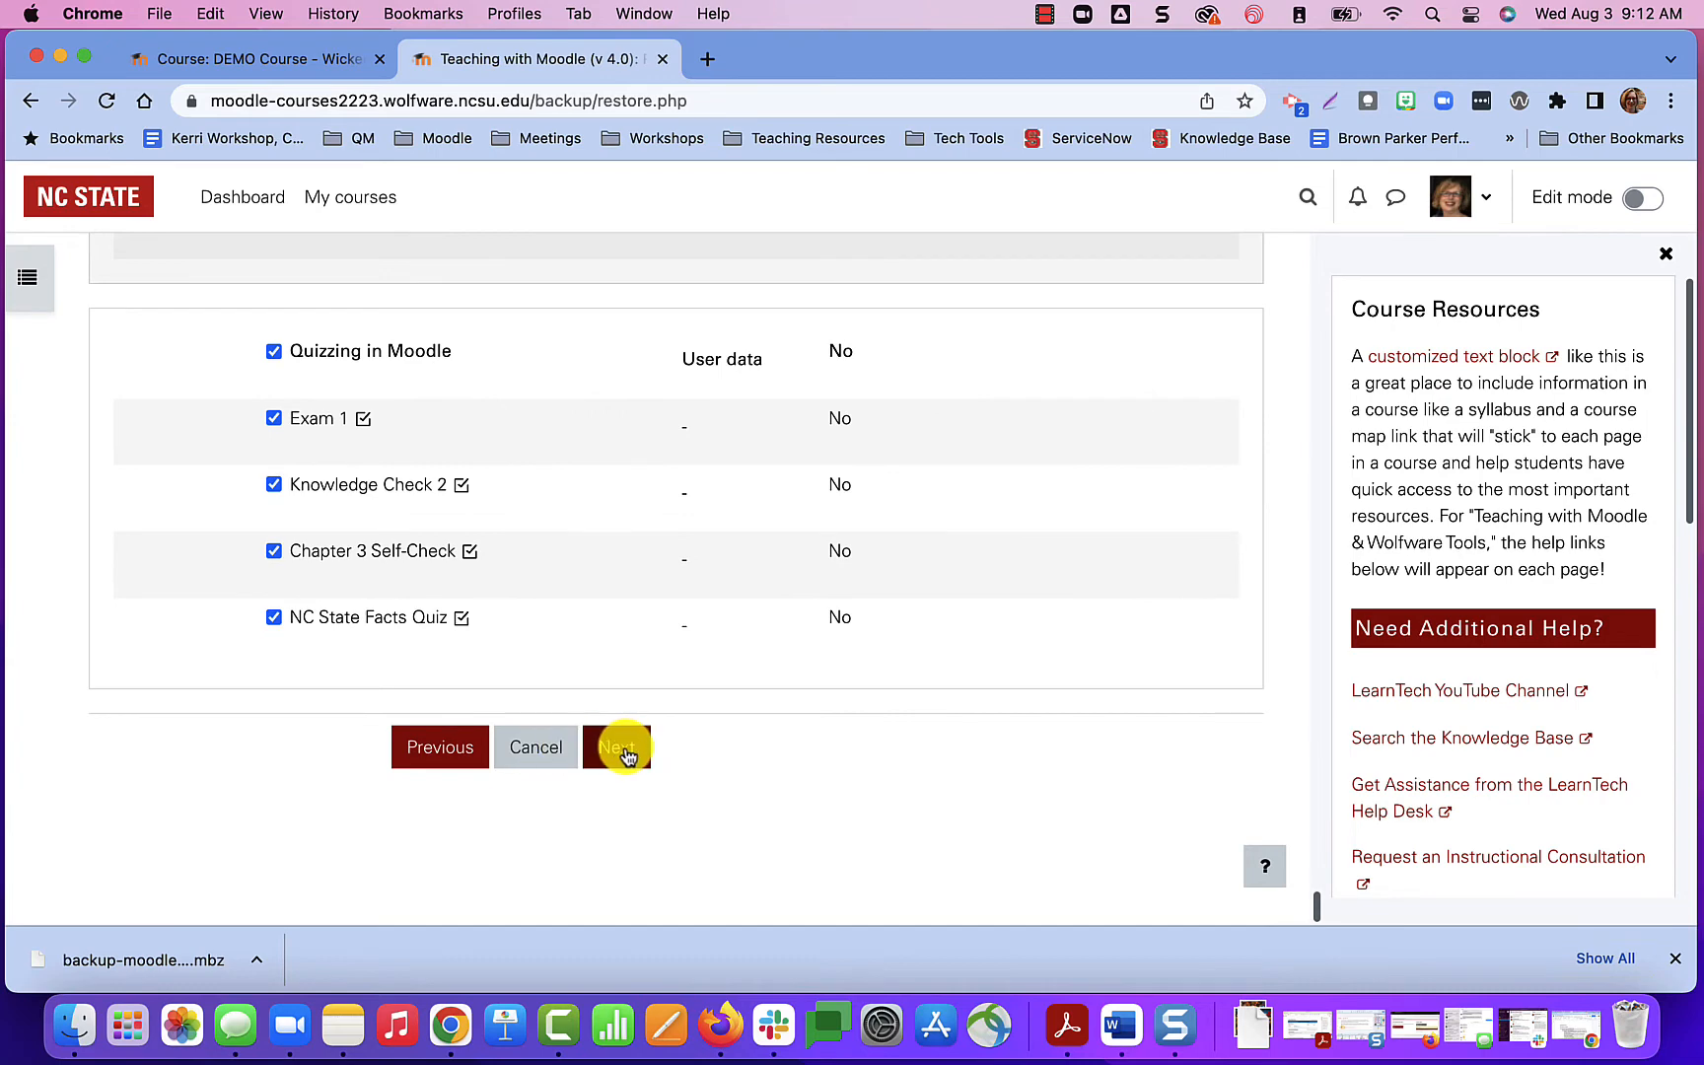
left_click(625, 746)
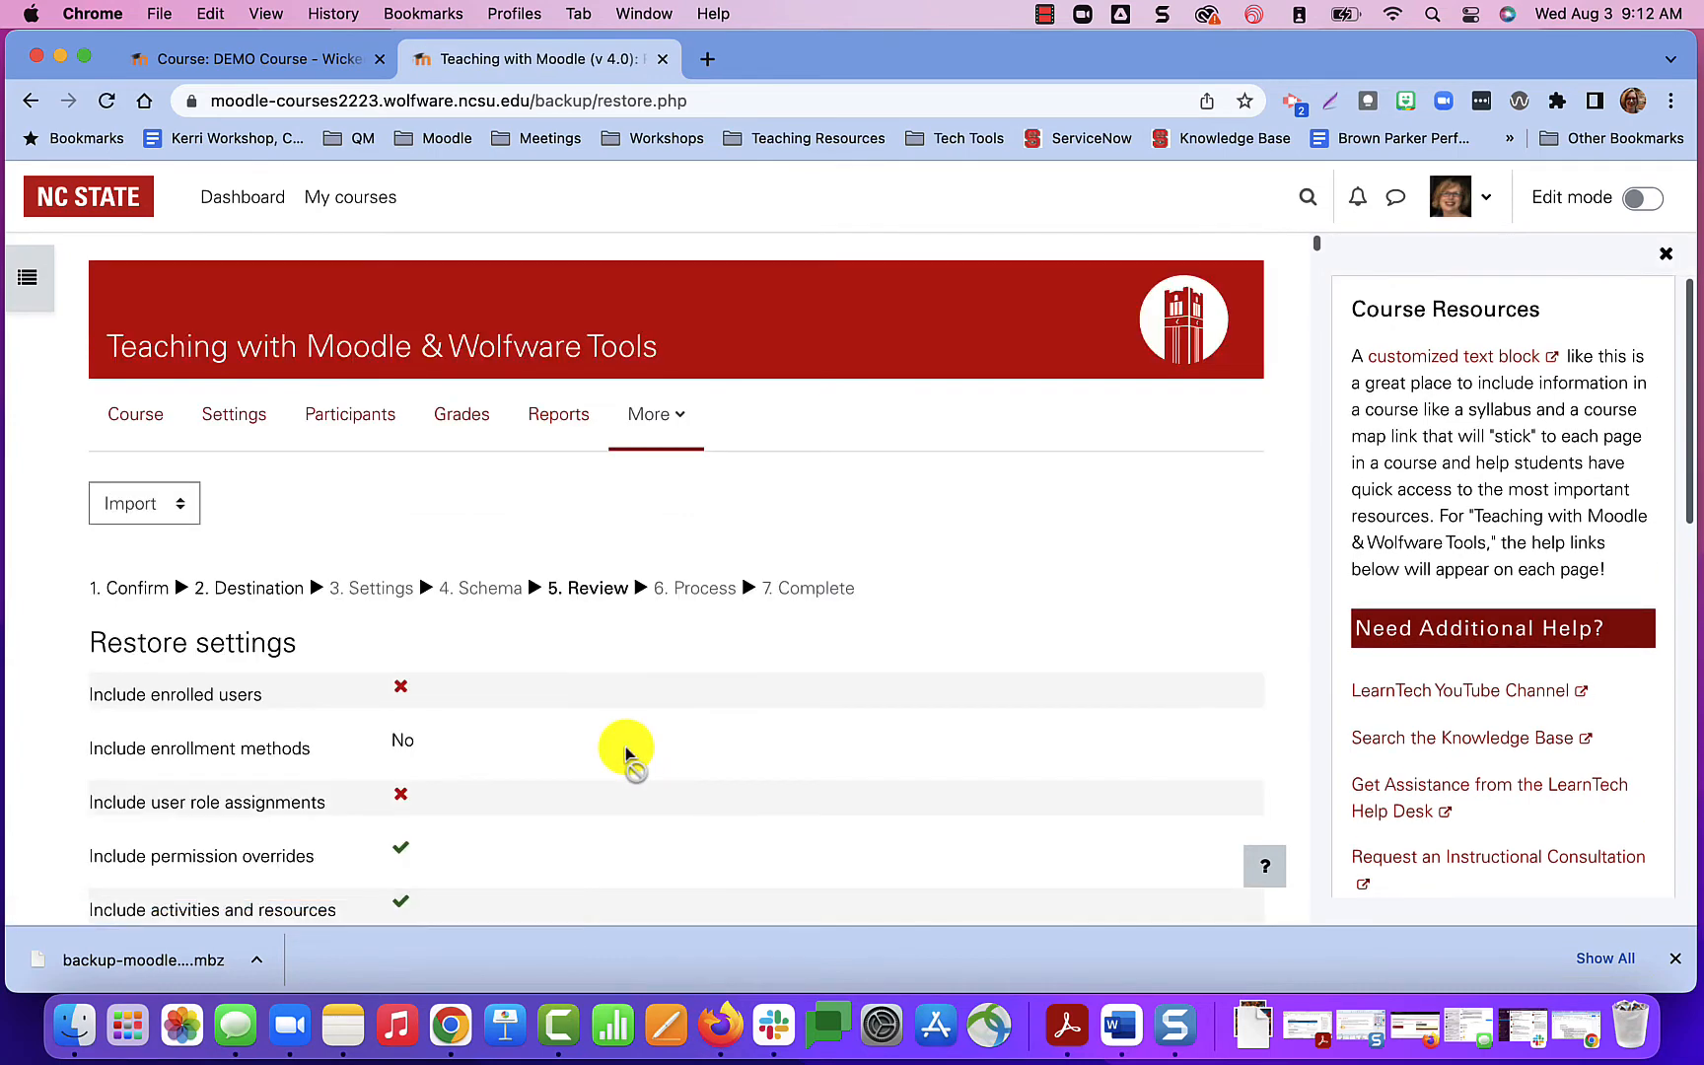
Review the final restore settings and included course content, and perform the restore.
scroll(625, 754, "down", 10)
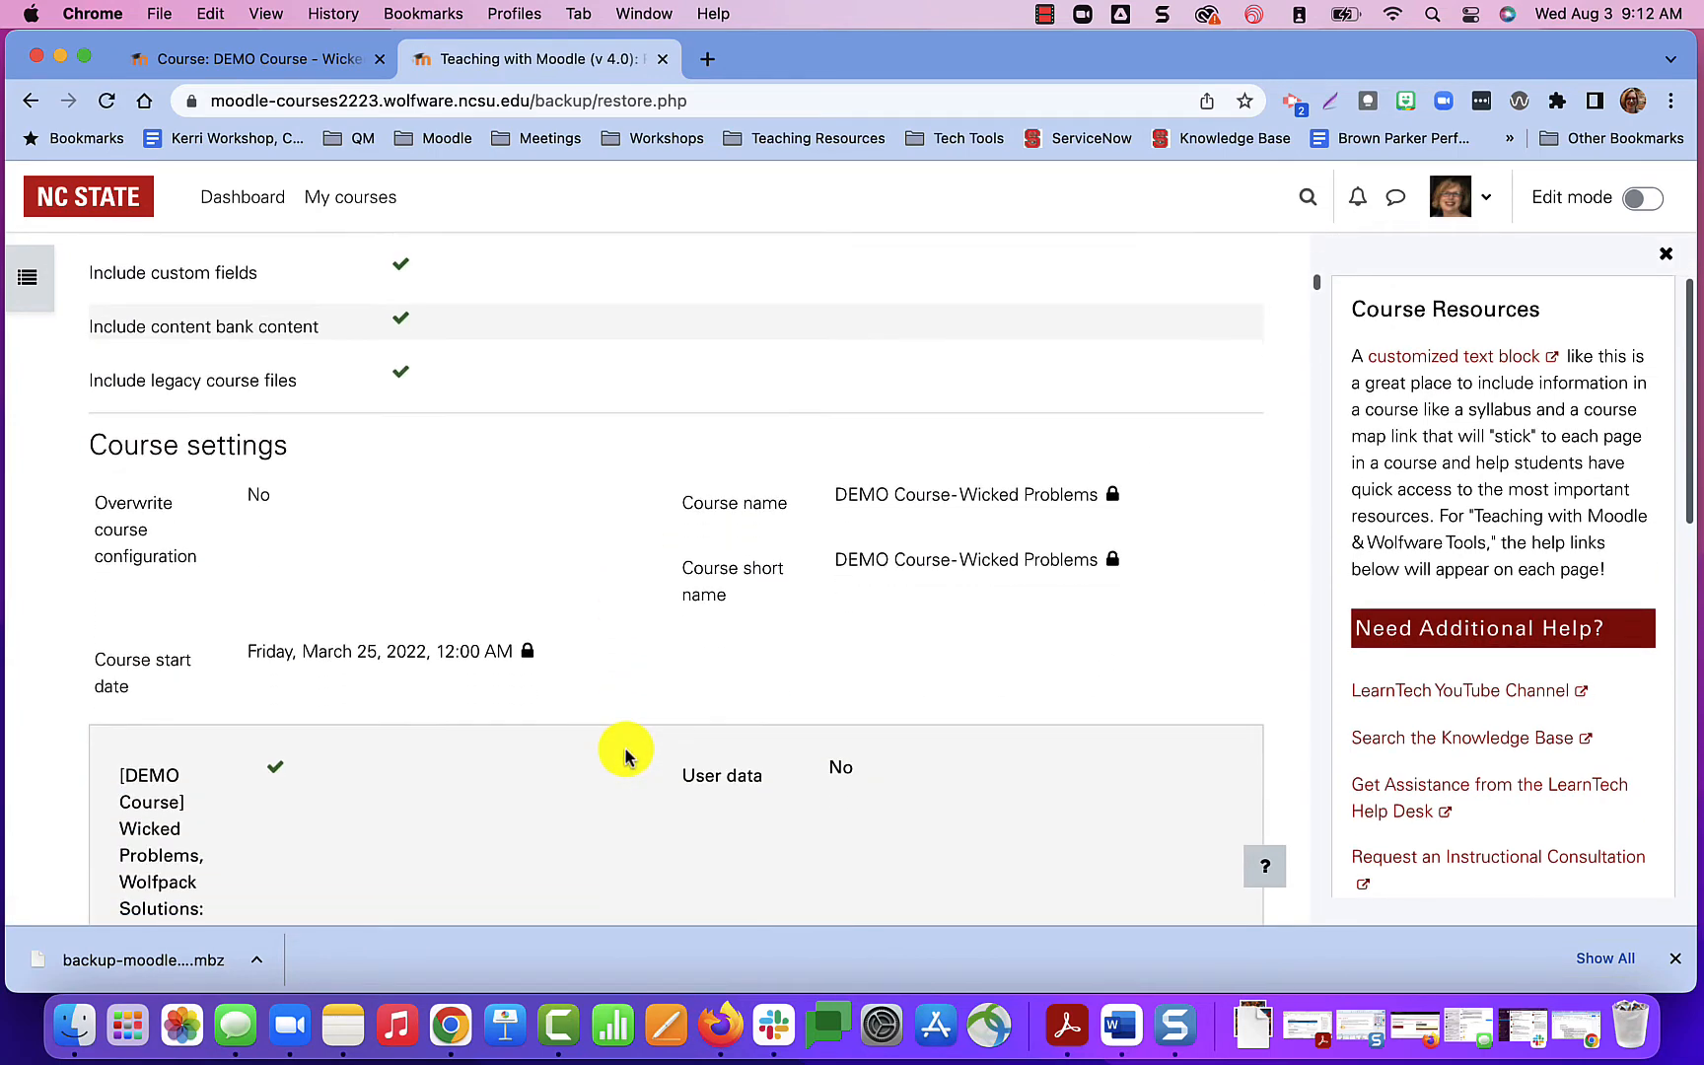
scroll(625, 767, "down", 10)
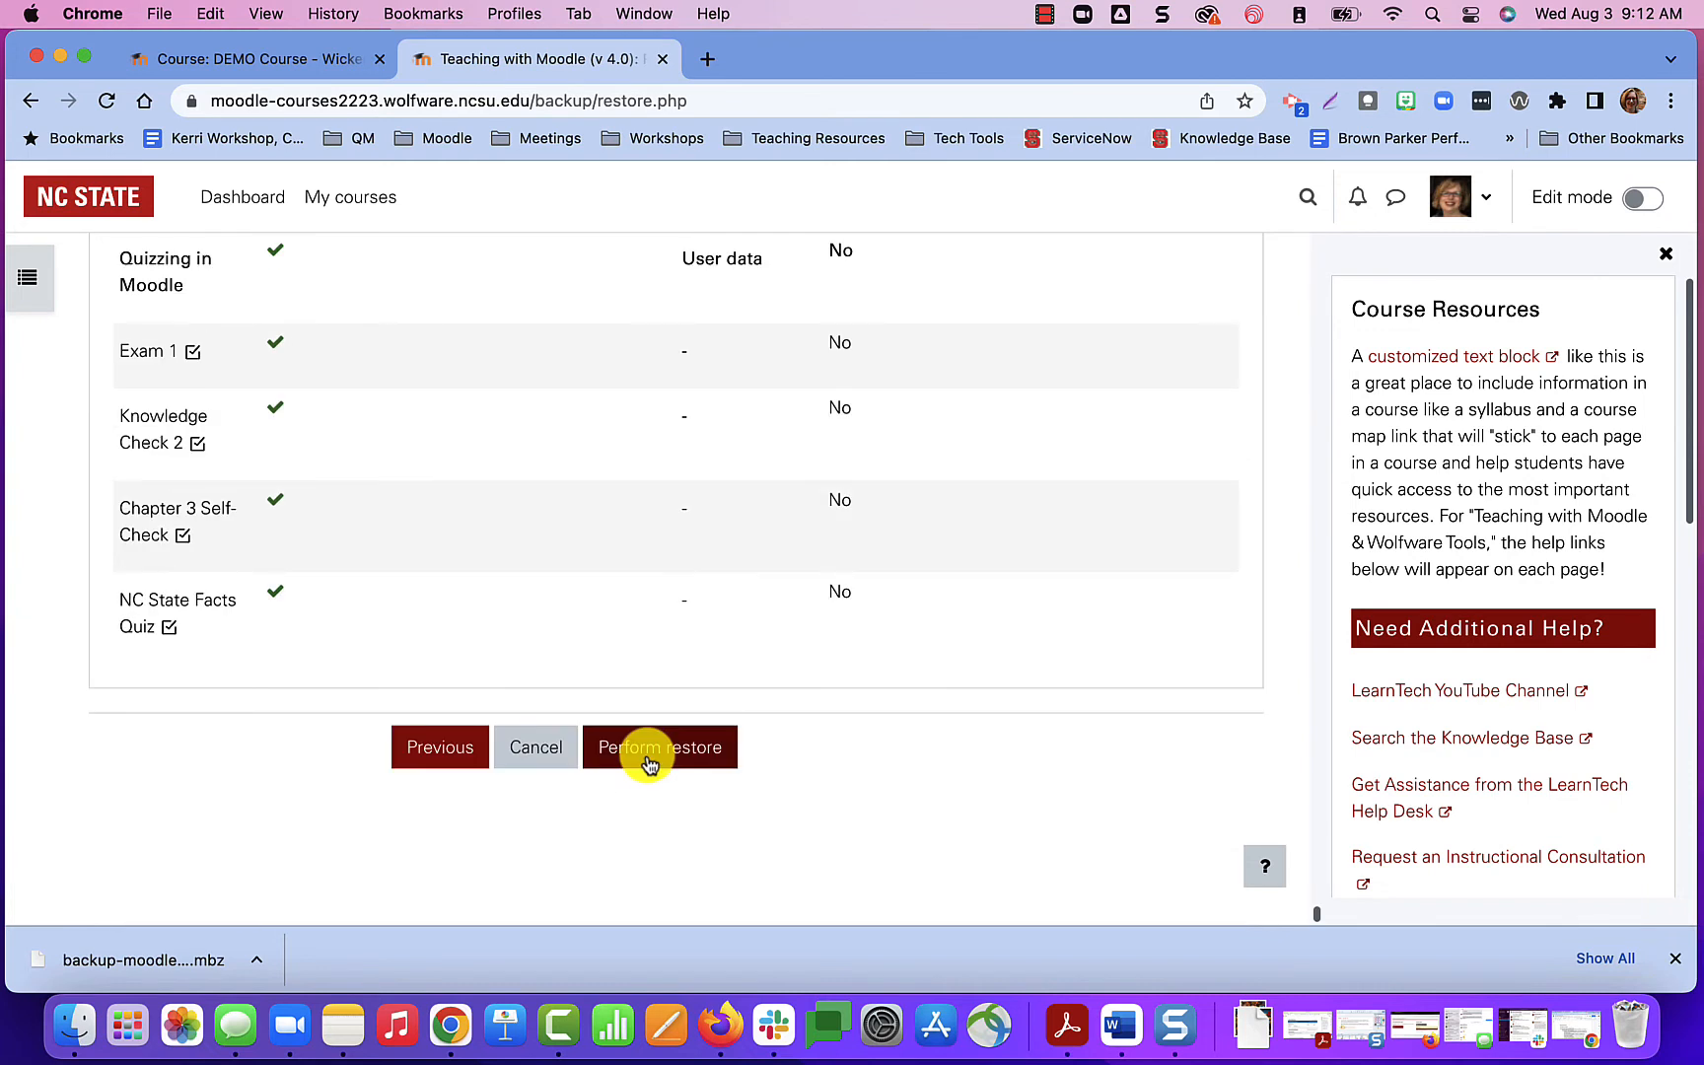